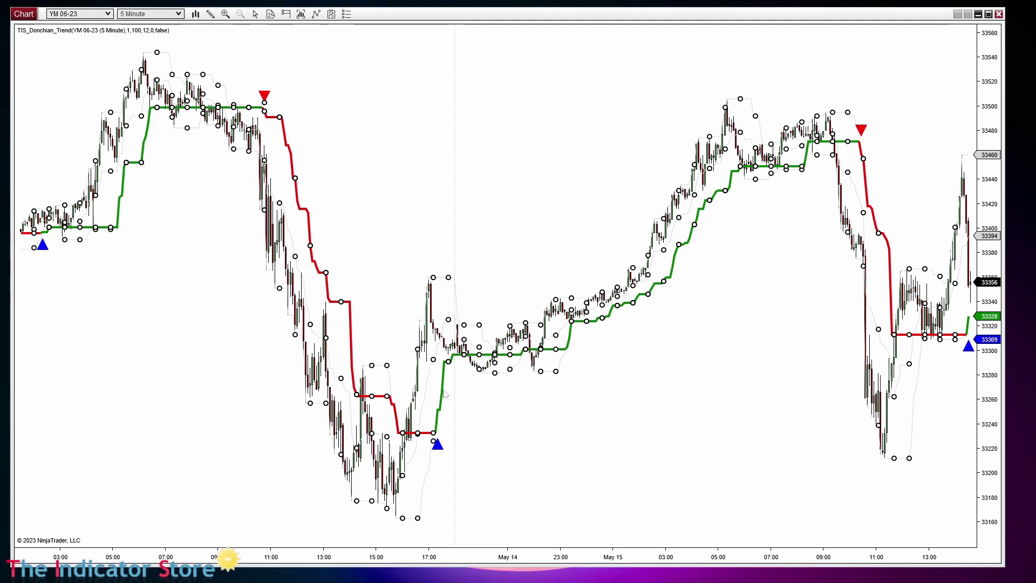
Hide the TIS_Donchian_Trend indicator on the YM 06-23 chart by turning off its visibility.
double_click(443, 392)
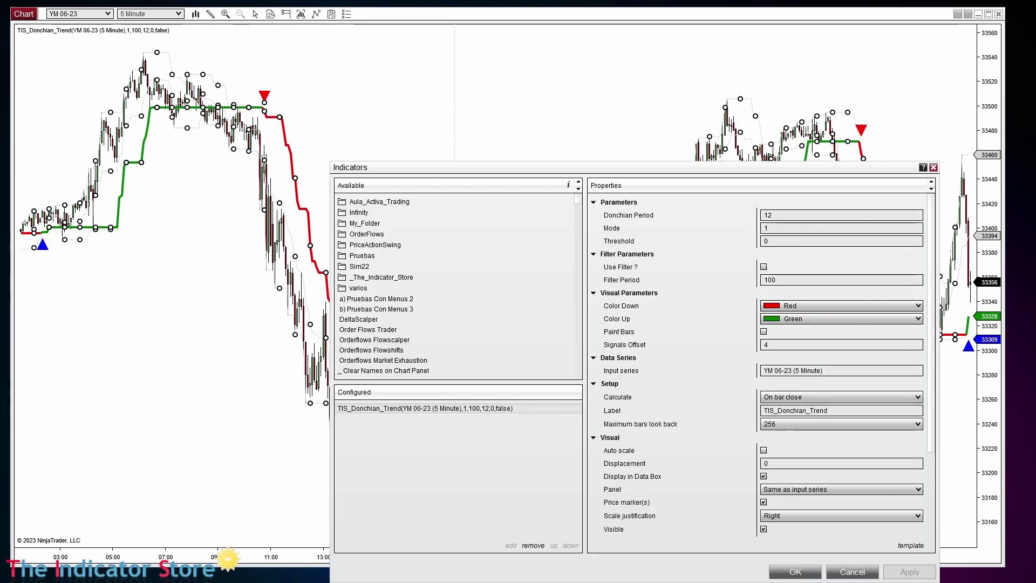
scroll(769, 440, down, 5)
click(764, 399)
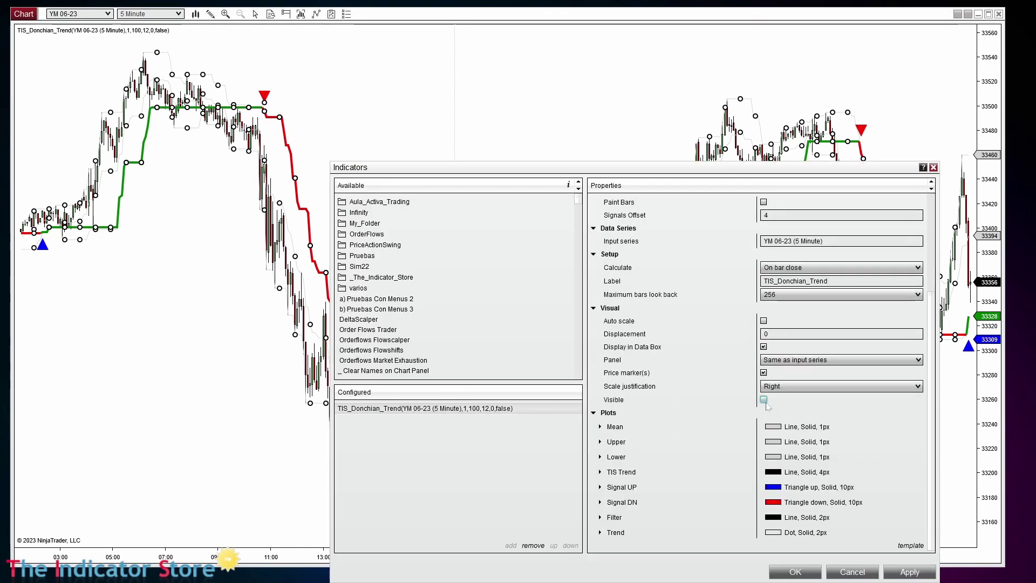
click(796, 571)
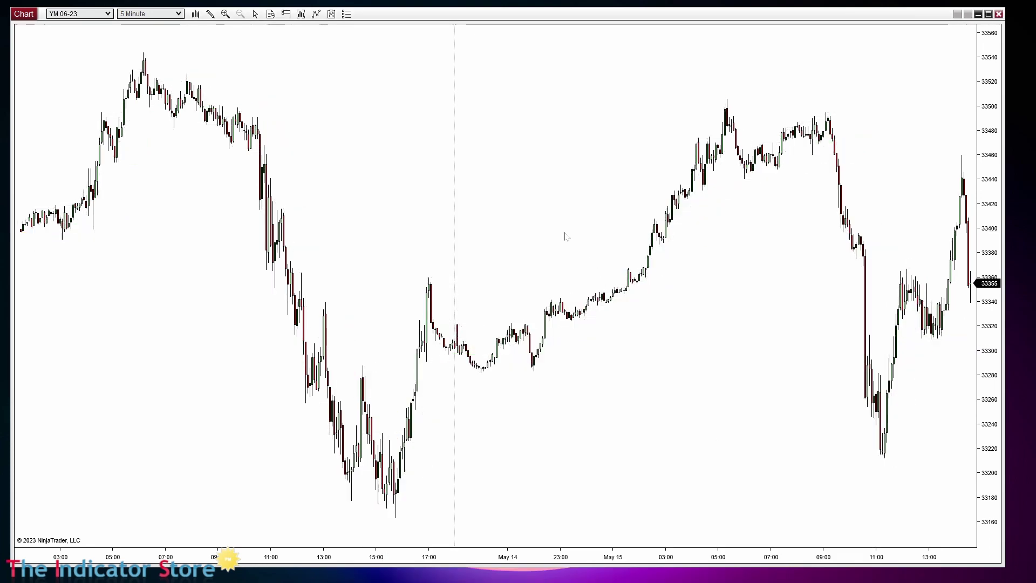
Add the Donchian channel indicator to the chart with a period of 10.
right_click(512, 165)
click(411, 229)
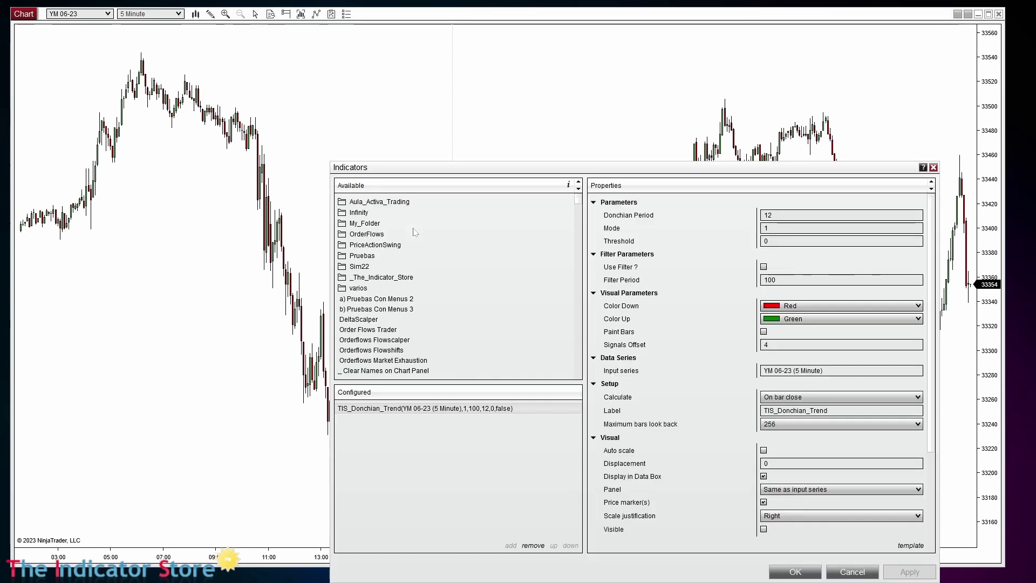
drag(578, 204, 571, 278)
scroll(571, 278, down, 5)
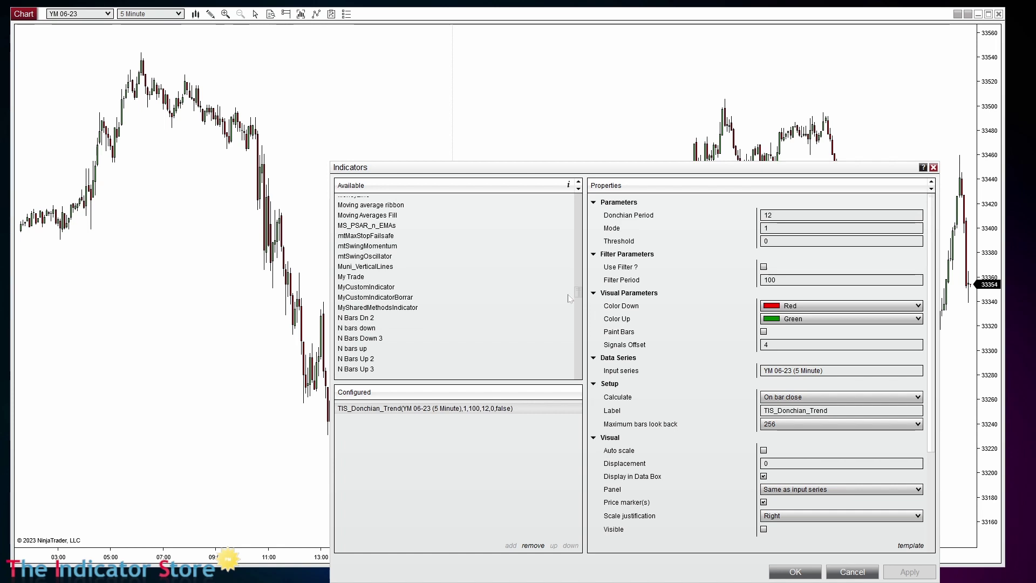
scroll(570, 280, up, 10)
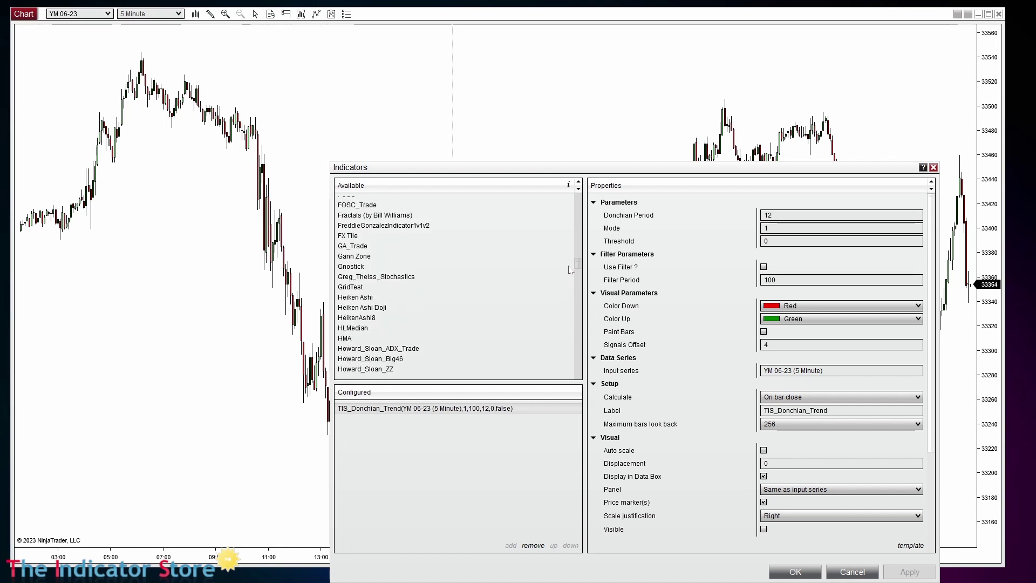
scroll(572, 264, up, 10)
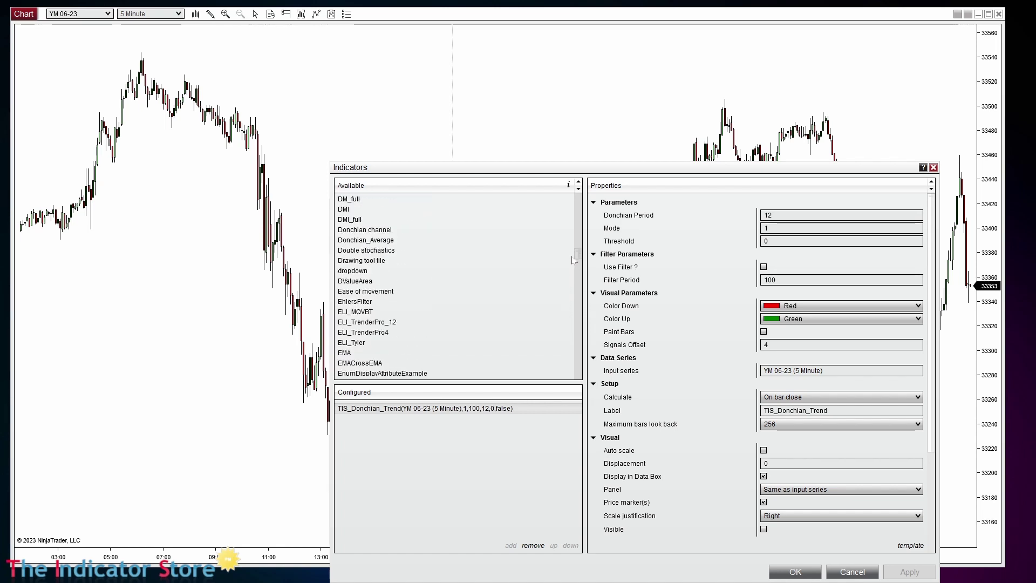
double_click(380, 257)
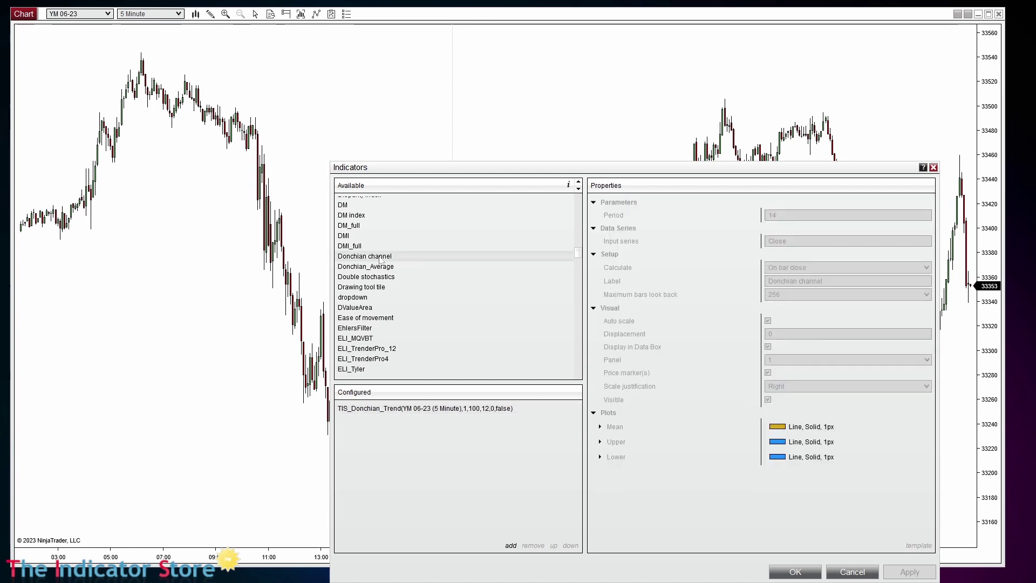
click(661, 217)
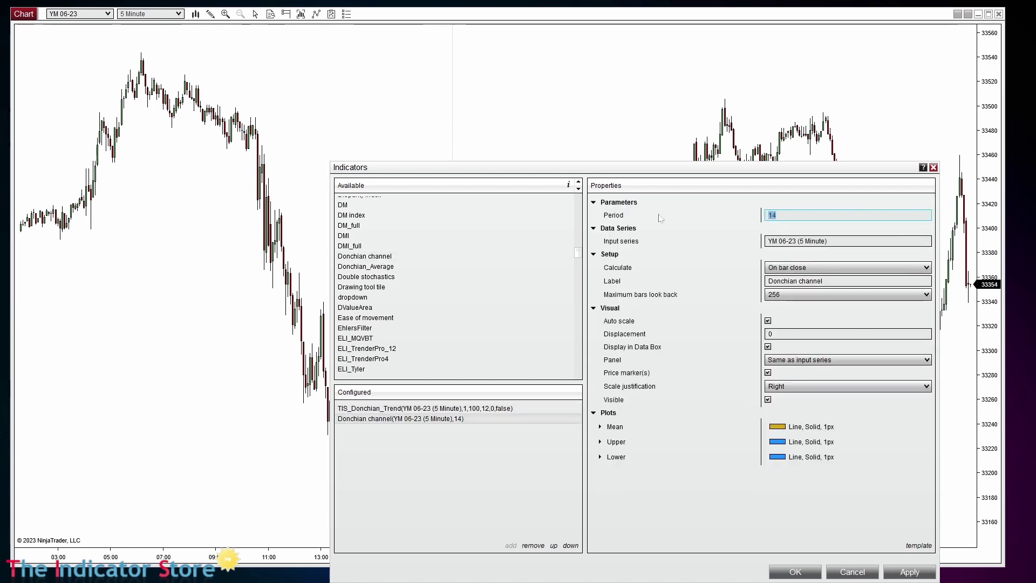
text(10)
click(794, 572)
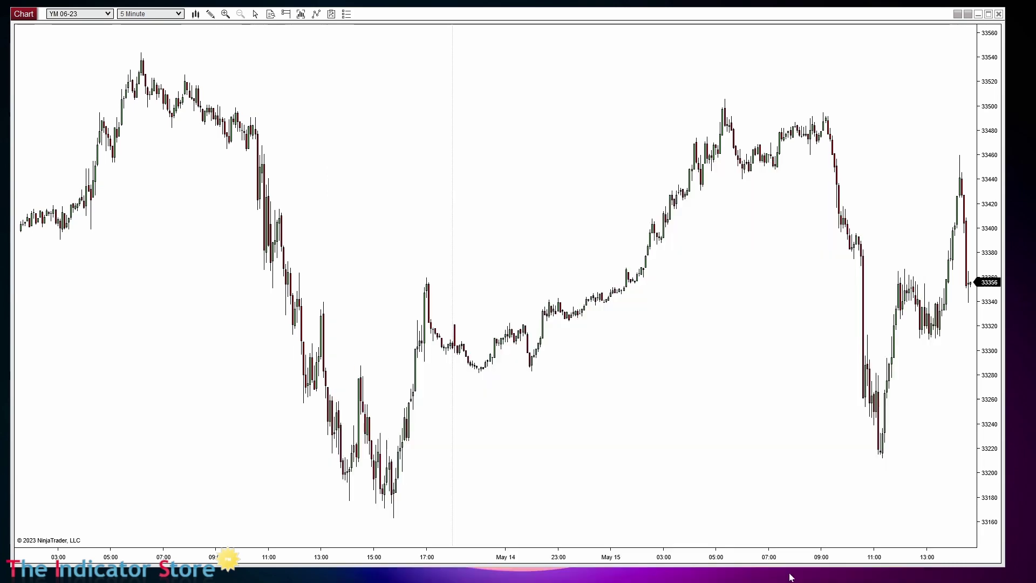
Make the Donchian channel's mean line transparent at width 3 and set the lower line's width to 3.
scroll(609, 76, up, 5)
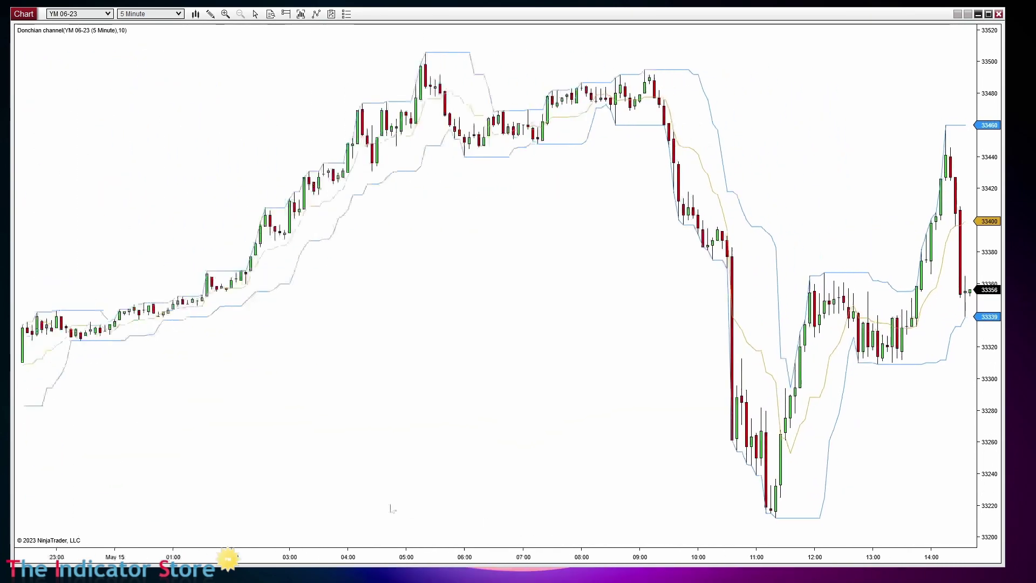
click(540, 125)
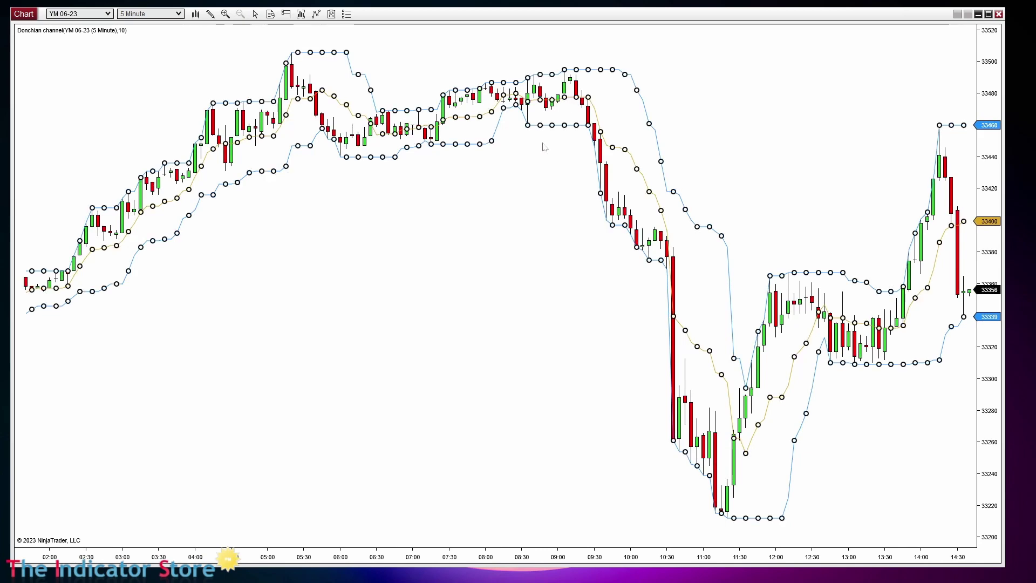
click(516, 176)
click(473, 149)
double_click(473, 149)
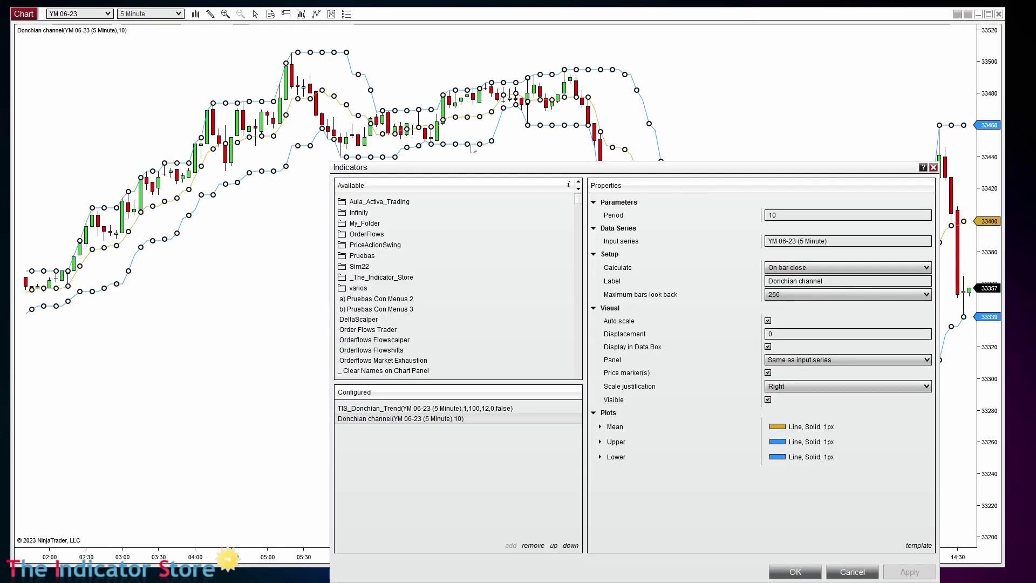
click(600, 427)
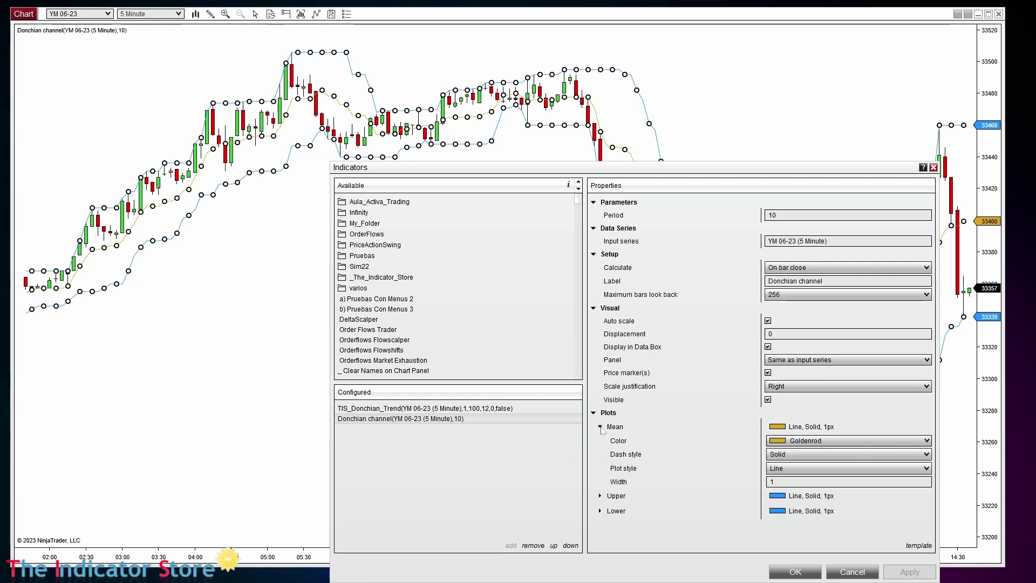
click(821, 440)
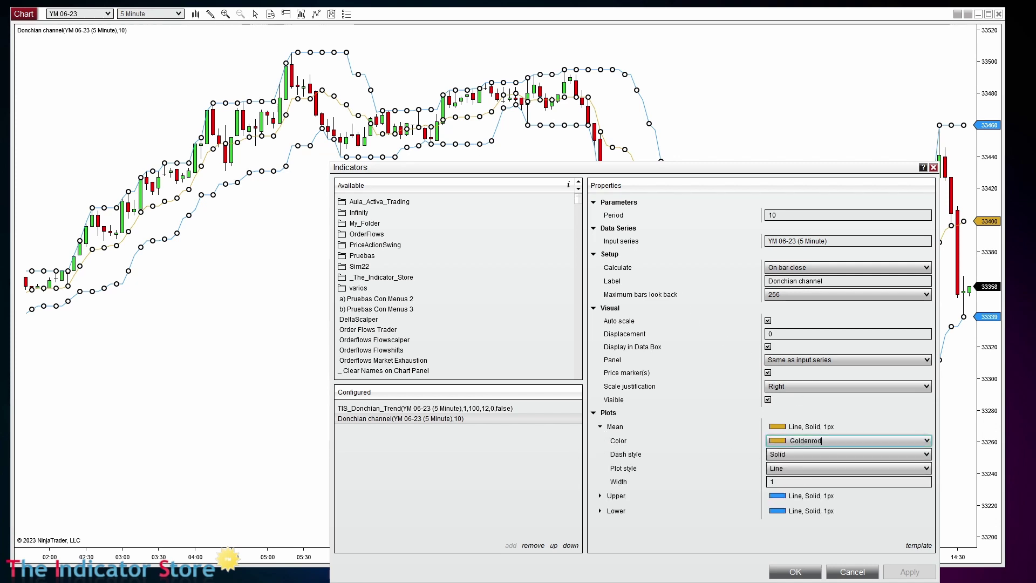
click(838, 443)
click(842, 79)
key(Return)
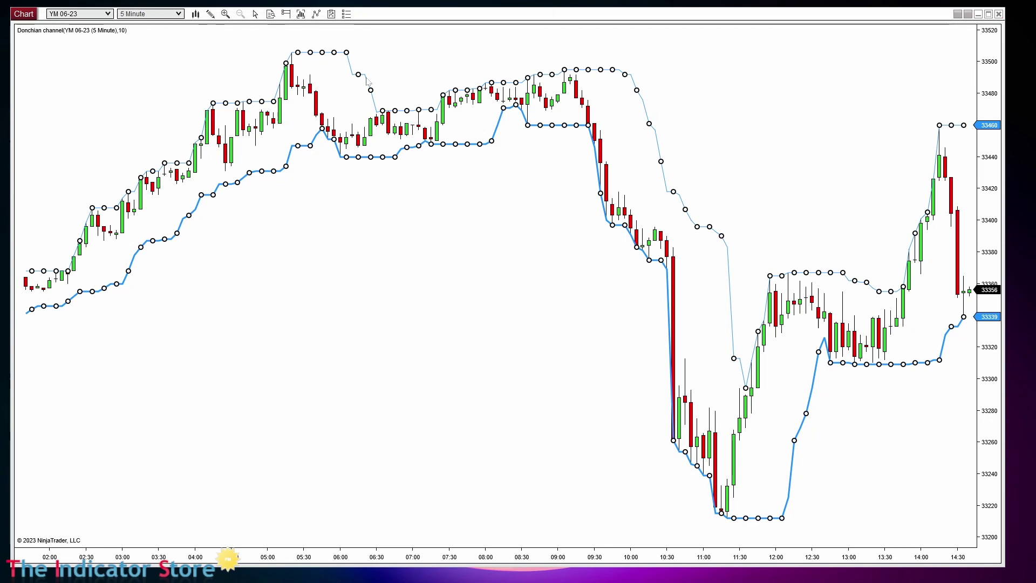
Set the width of the Donchian channel's upper line to 3.
double_click(367, 79)
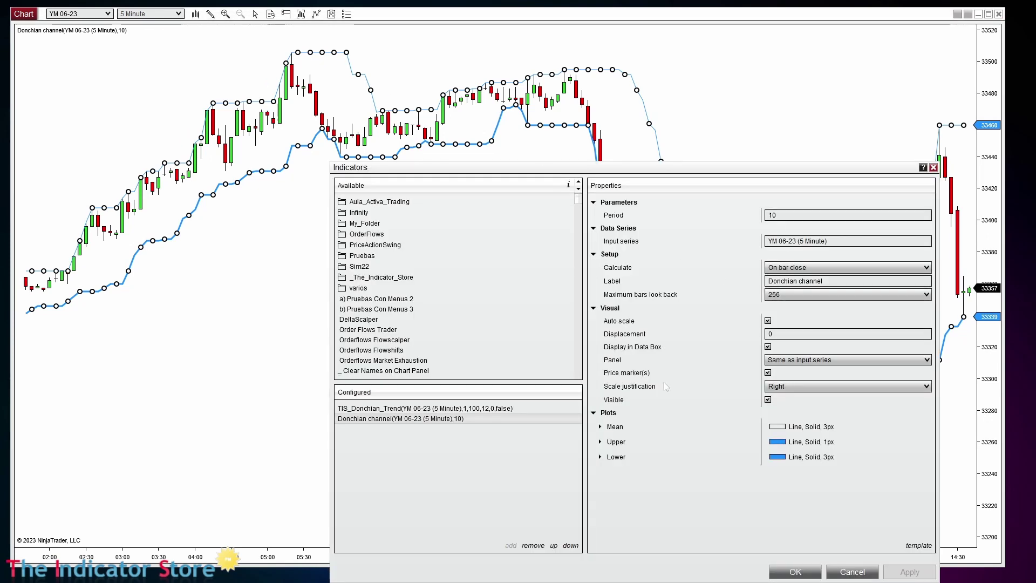
click(600, 442)
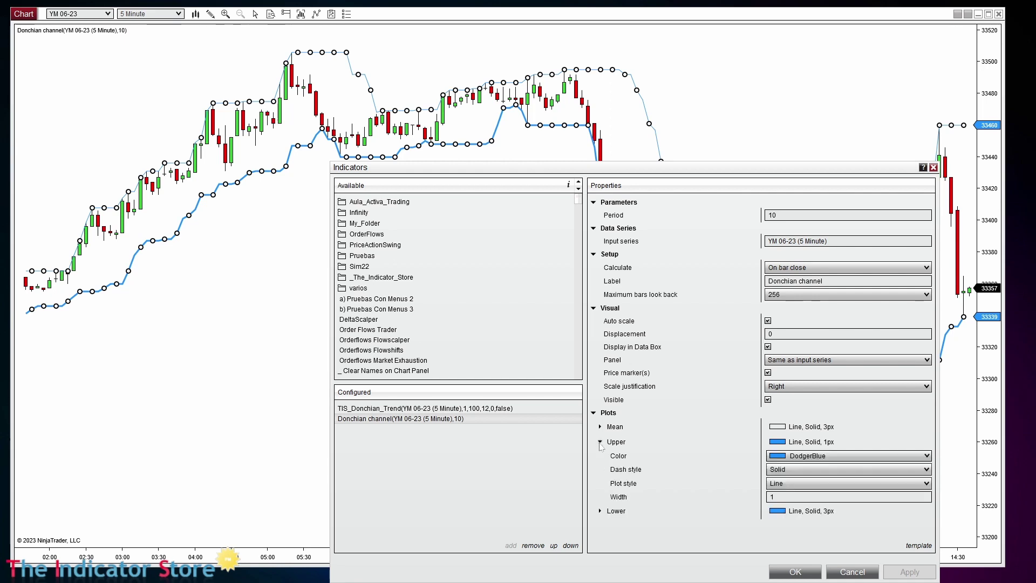
click(786, 215)
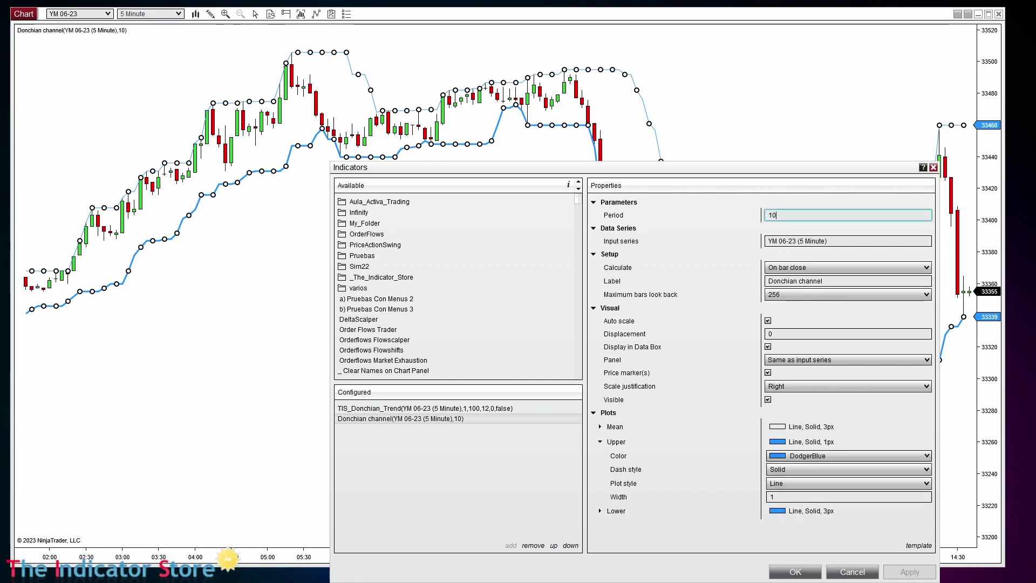
click(799, 496)
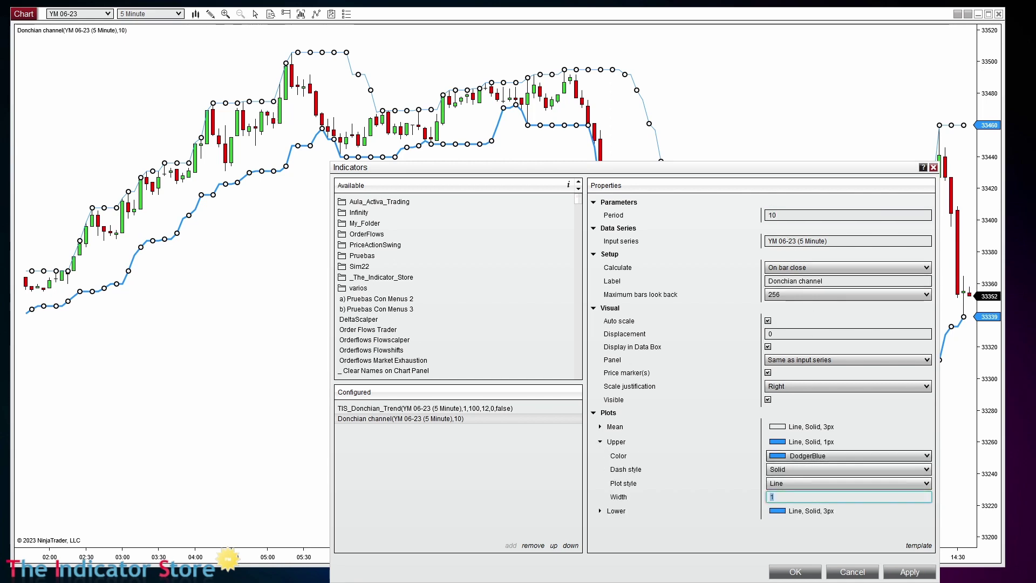
text(3)
click(790, 571)
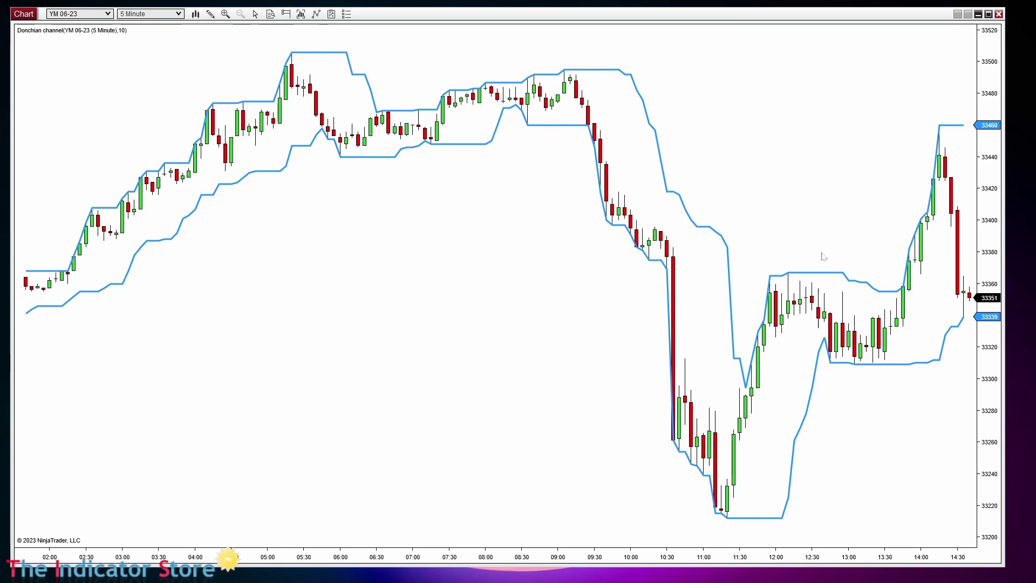
Draw a horizontal arrow from about 07:30 back to the lower band's peak near 05:45 on May 15.
drag(794, 276, 674, 278)
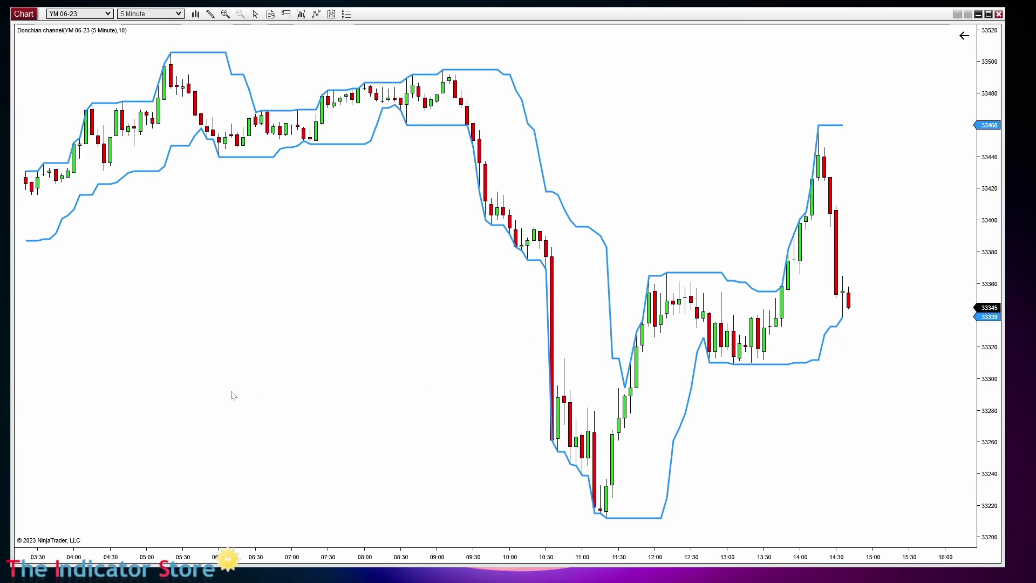
scroll(233, 396, up, 10)
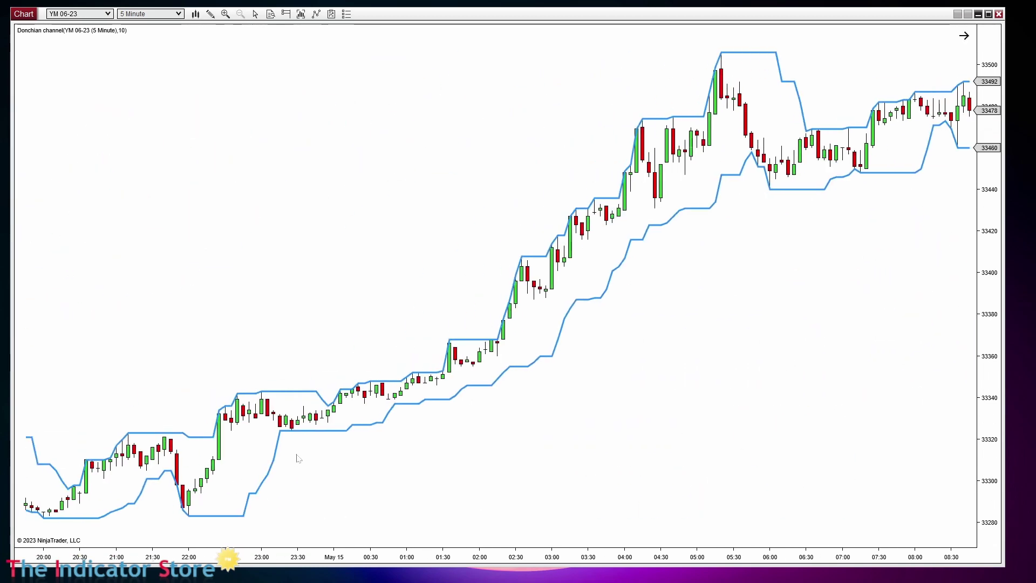
click(435, 481)
click(391, 426)
drag(391, 426, 386, 421)
mouse_move(408, 448)
mouse_down()
mouse_move(351, 510)
mouse_move(297, 429)
mouse_move(173, 443)
mouse_move(238, 466)
mouse_move(273, 497)
mouse_move(302, 467)
mouse_move(504, 413)
mouse_move(553, 390)
mouse_move(749, 201)
mouse_move(605, 322)
mouse_move(775, 180)
mouse_up()
mouse_move(803, 218)
mouse_down()
mouse_move(842, 157)
mouse_move(880, 160)
mouse_move(840, 164)
mouse_up()
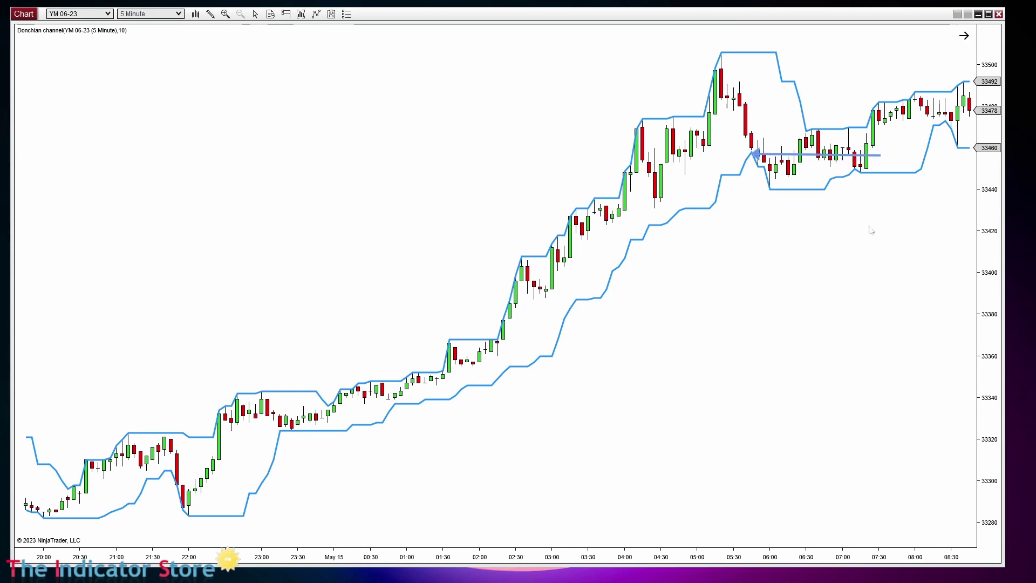
Extend the horizontal arrow's tail to the rising lower band near 08:10 and level the line.
drag(870, 229, 710, 262)
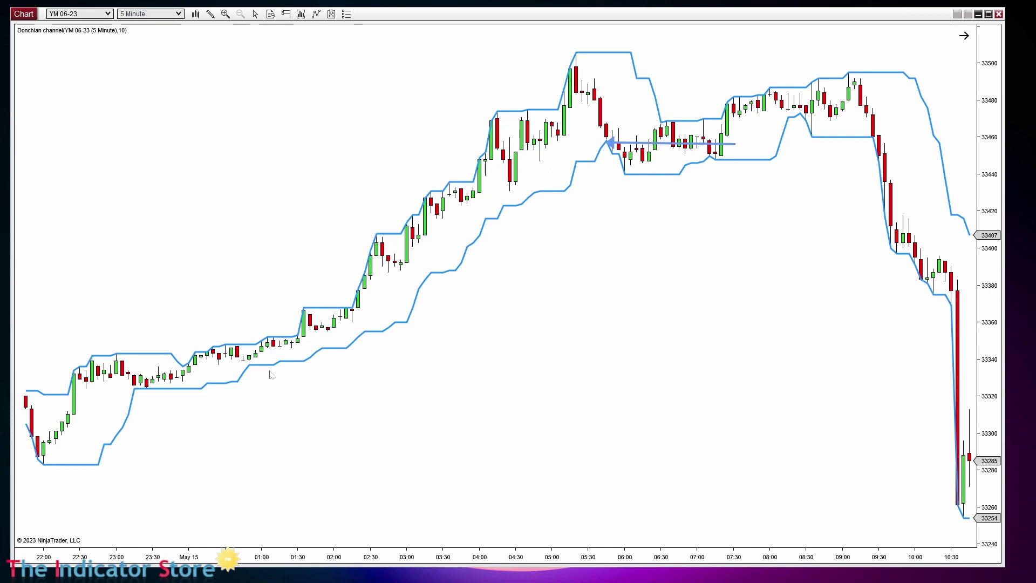
click(735, 143)
drag(735, 144, 782, 142)
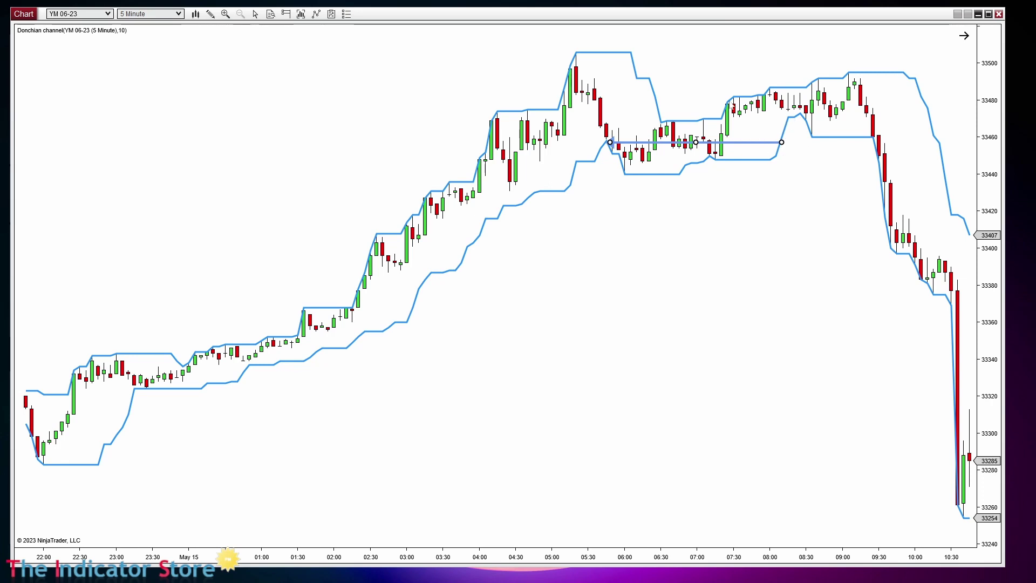
Draw a slanted arrow from above the candles pointing down at the upper band near 08:40.
click(523, 57)
click(520, 52)
click(537, 104)
mouse_move(533, 92)
mouse_down()
mouse_move(556, 44)
mouse_move(583, 39)
mouse_move(612, 37)
mouse_move(660, 72)
mouse_move(660, 99)
mouse_move(675, 111)
mouse_move(724, 78)
mouse_move(814, 63)
mouse_up()
Draw a horizontal arrow from the lower band's peak near 08:25 forward to the falling upper band near 10:10.
click(799, 121)
click(800, 113)
click(890, 112)
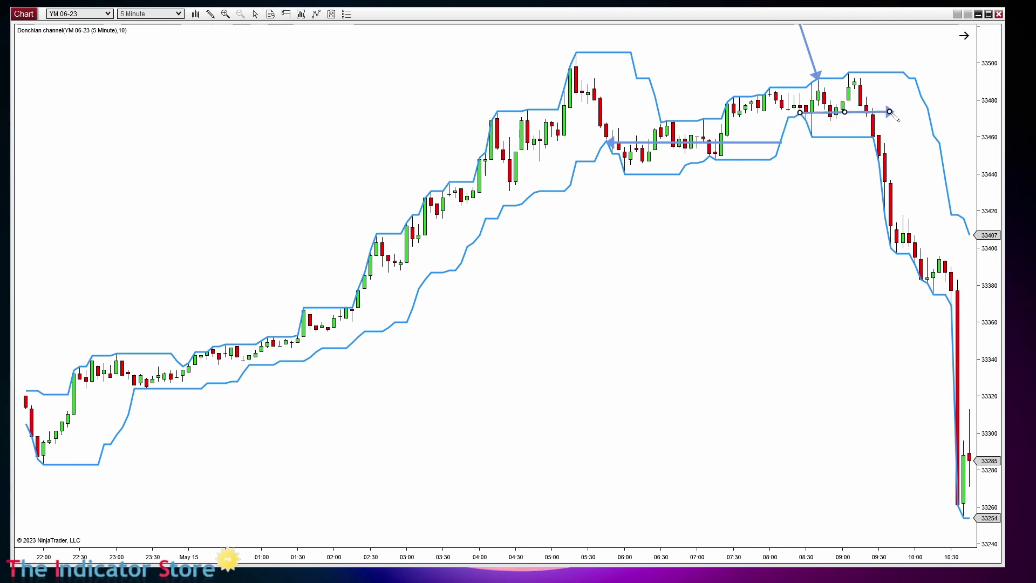
drag(890, 112, 922, 113)
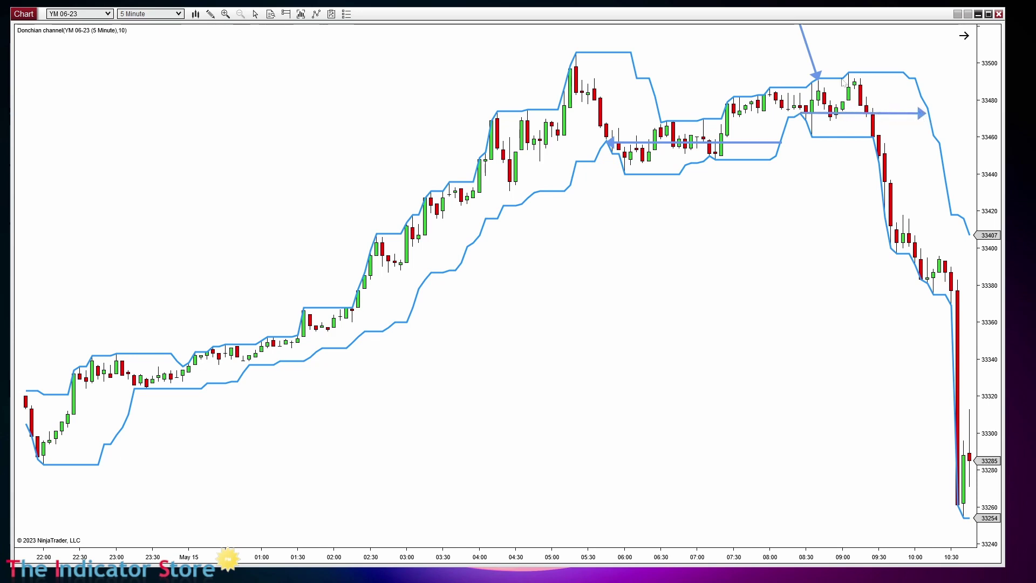
Move the slanted arrow to the upper band crossing near 10:10 and swing its tail to the later side.
drag(814, 63, 924, 90)
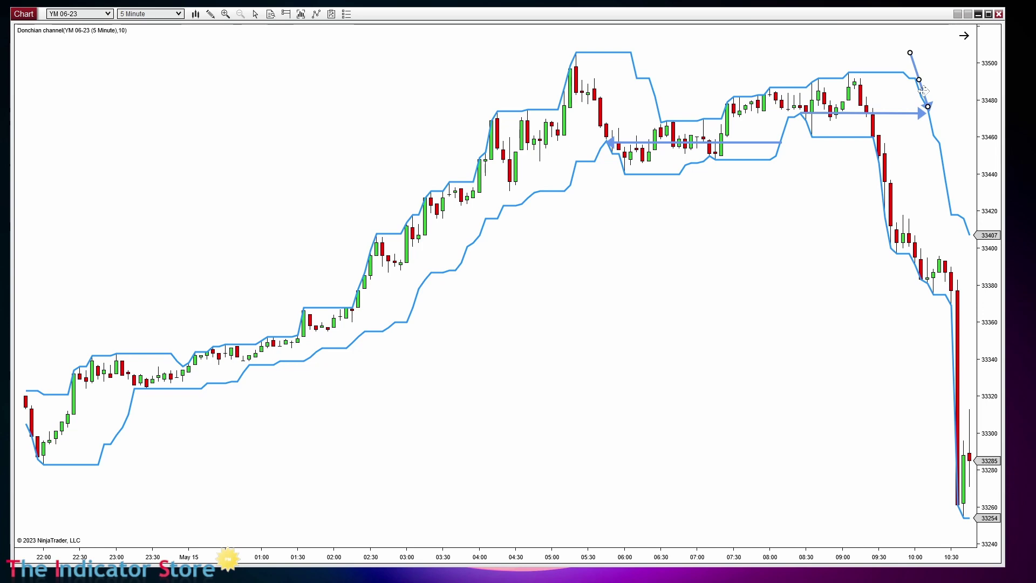
drag(881, 343, 543, 169)
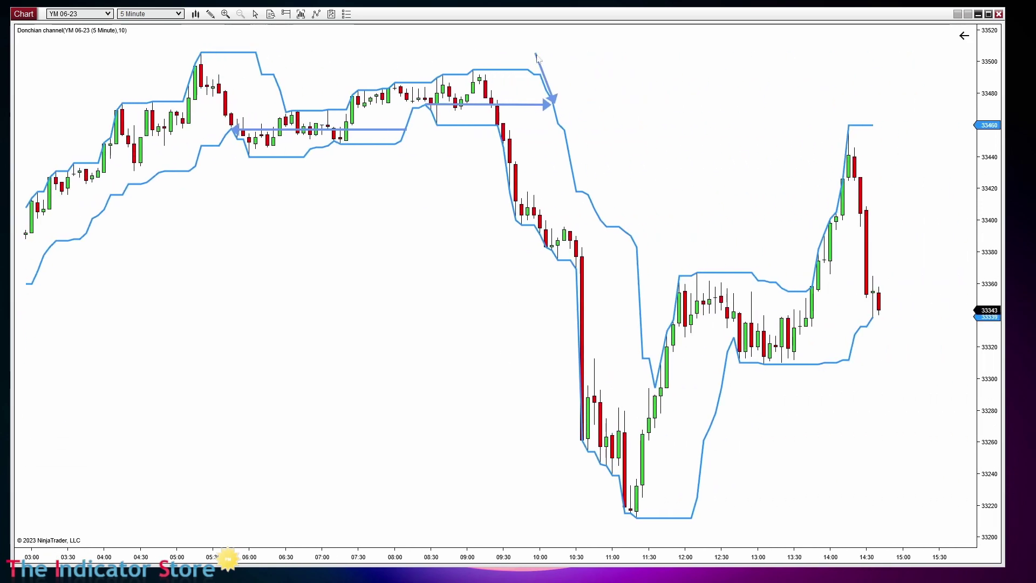
drag(537, 55, 579, 93)
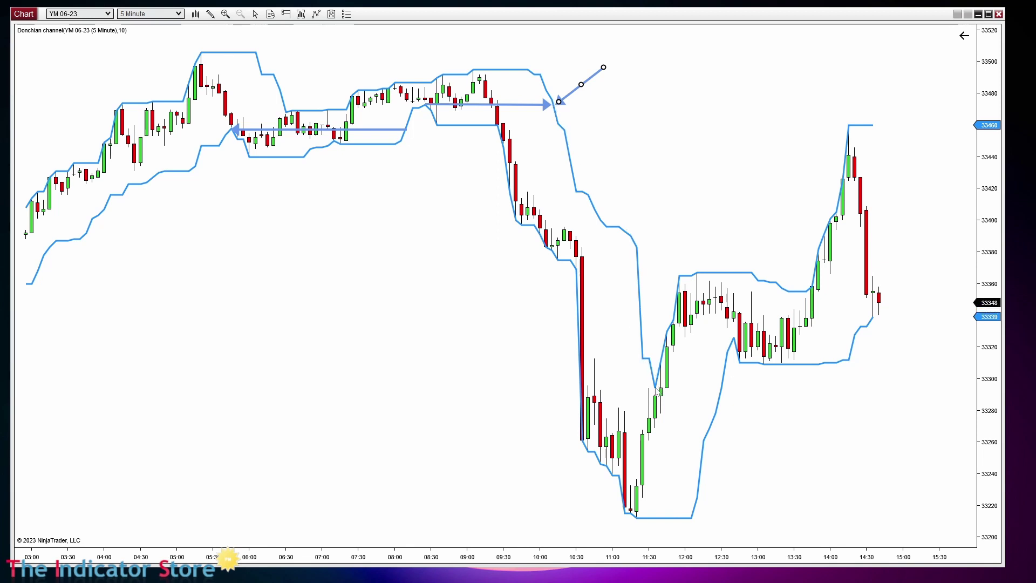
Draw a horizontal arrow from the upper band's low near 11:35 to the lower band near 12:30, plus an arrow pointing up at its end.
click(659, 390)
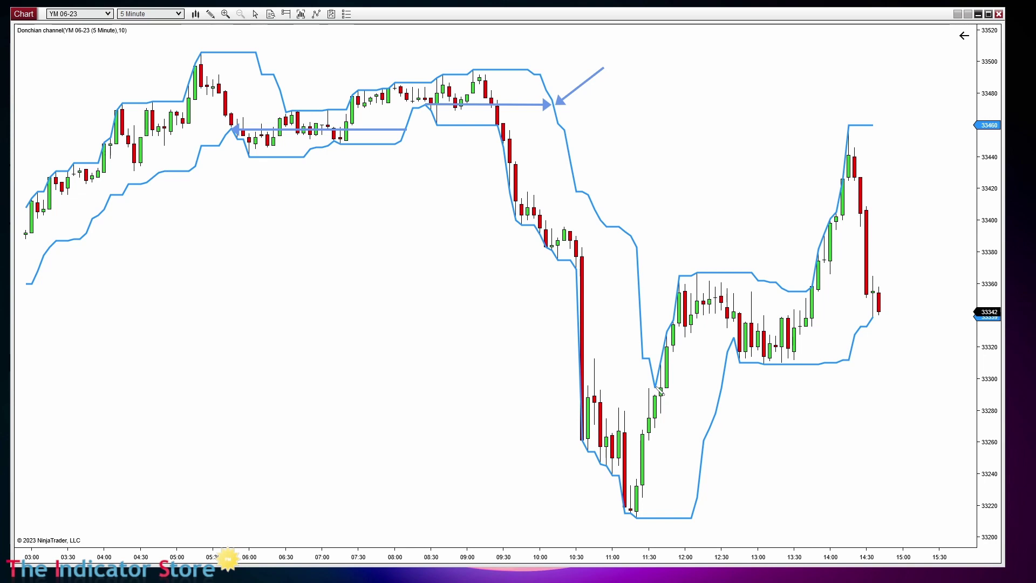
click(711, 386)
drag(712, 386, 723, 386)
drag(737, 489, 723, 388)
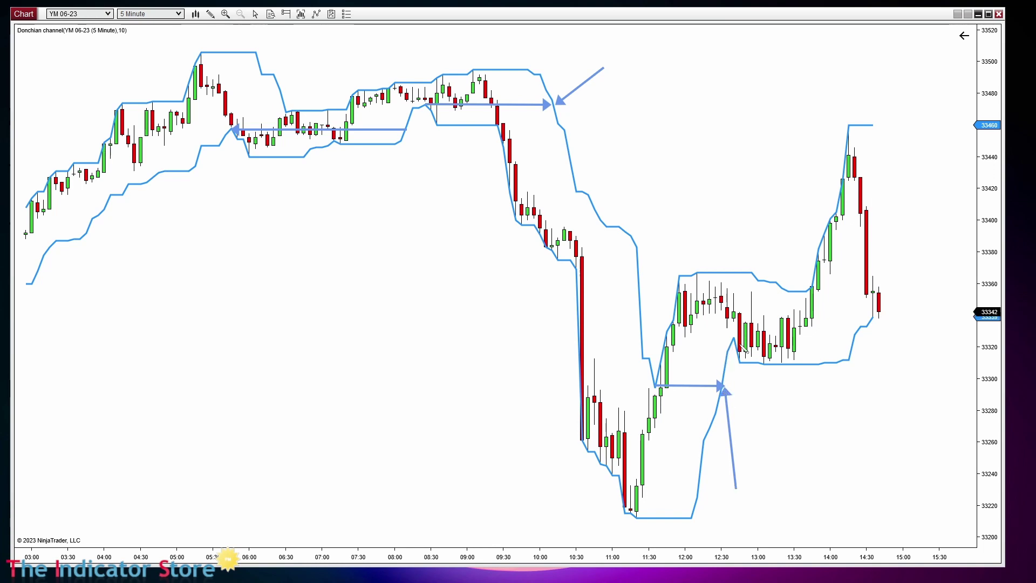
Draw a horizontal arrow from the lower band's peak near 12:40 forward to the rising lower band near 14:20.
drag(733, 337, 847, 336)
click(854, 340)
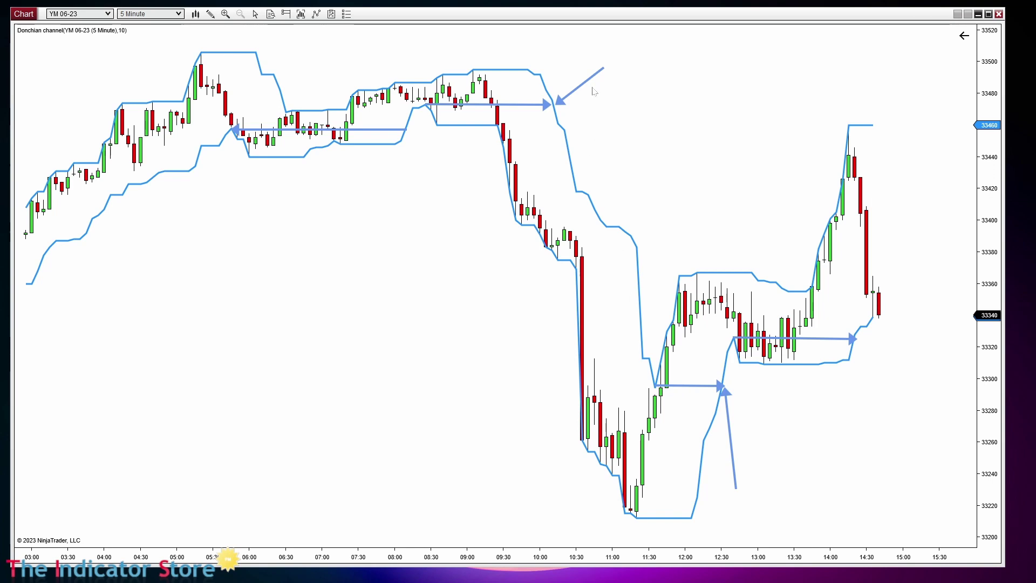
drag(212, 195, 518, 178)
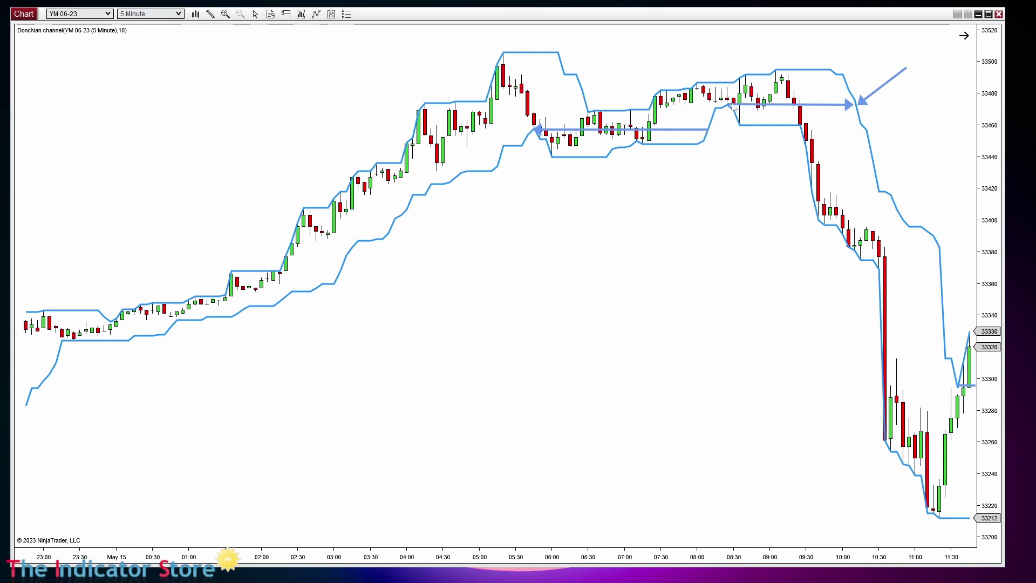
Shift the slanted arrow slightly lower so its tip points at the falling upper band near 10:15.
mouse_move(877, 99)
mouse_down()
mouse_move(830, 62)
mouse_move(862, 66)
mouse_move(876, 96)
mouse_move(866, 116)
mouse_up()
click(574, 343)
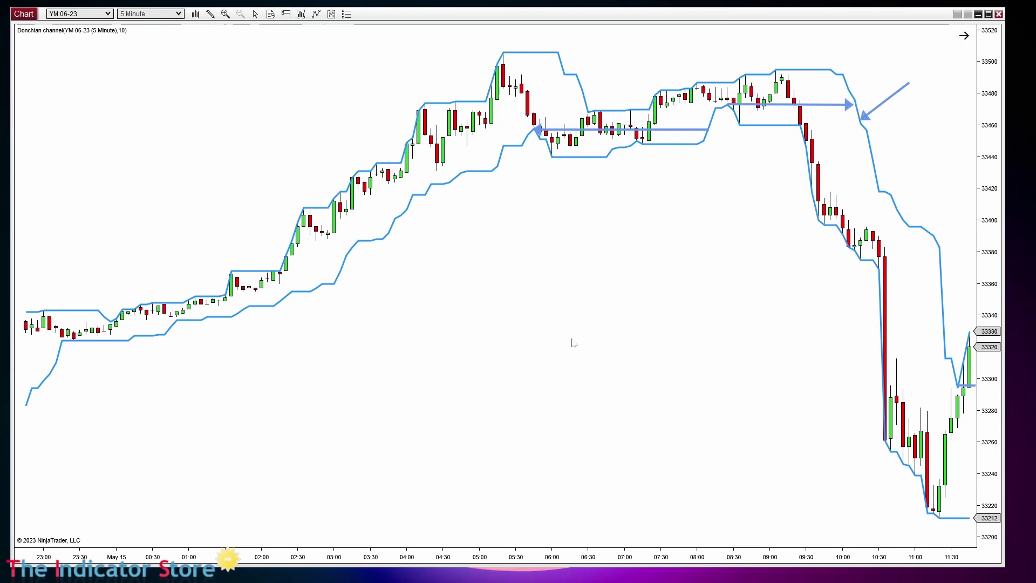
Set the TIS_Donchian_Trend indicator's Donchian Period to 10, make the indicator visible and apply it to the chart.
click(404, 215)
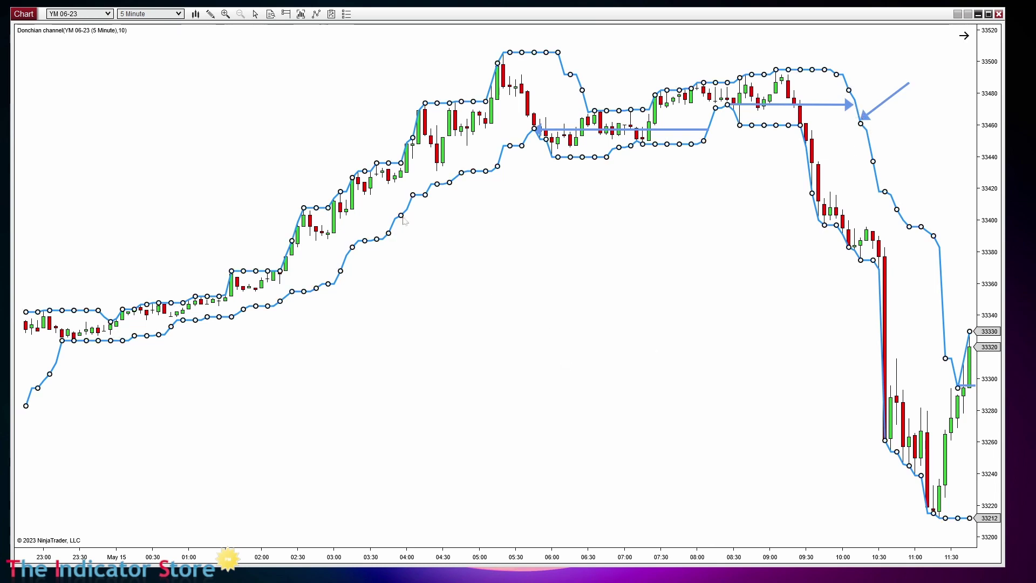
double_click(404, 219)
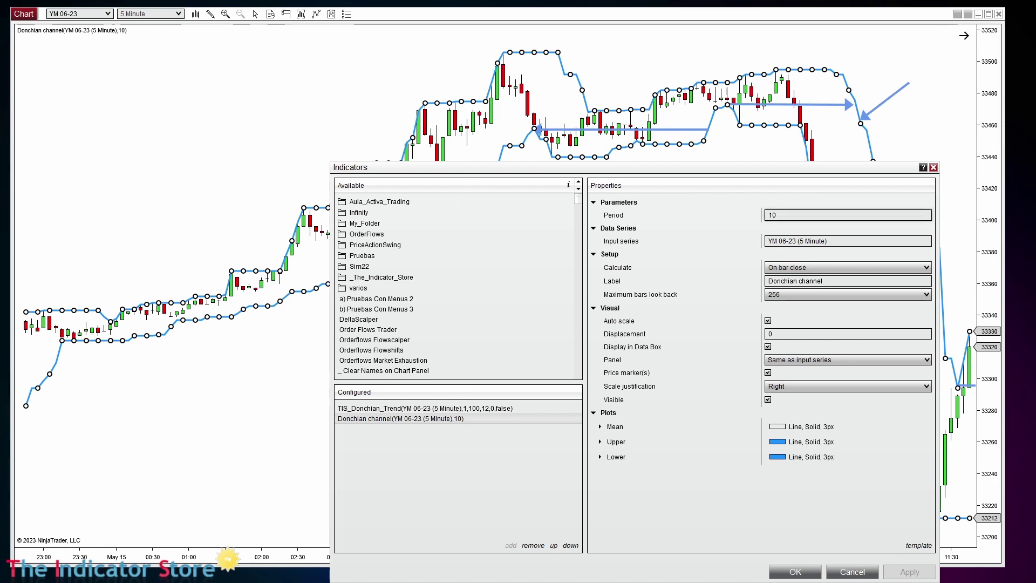
key(Tab)
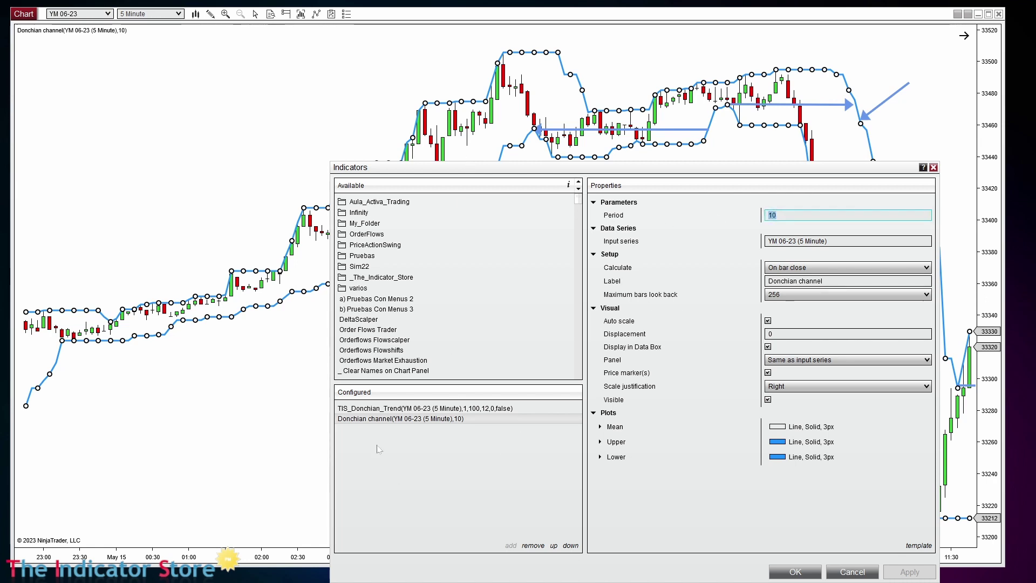
click(392, 408)
key(Tab)
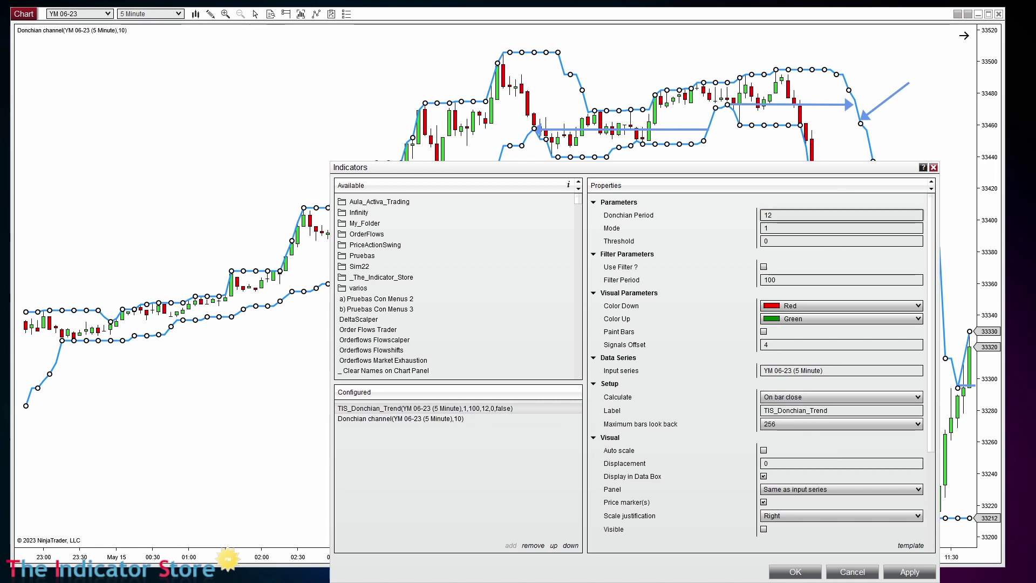
key(ctrl+a)
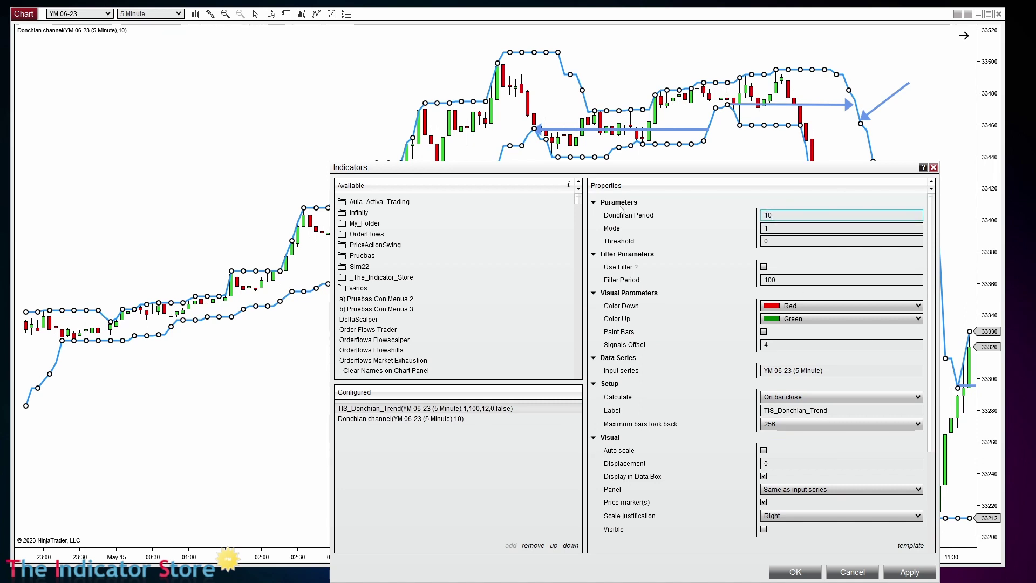
key(Tab)
key(Tab)
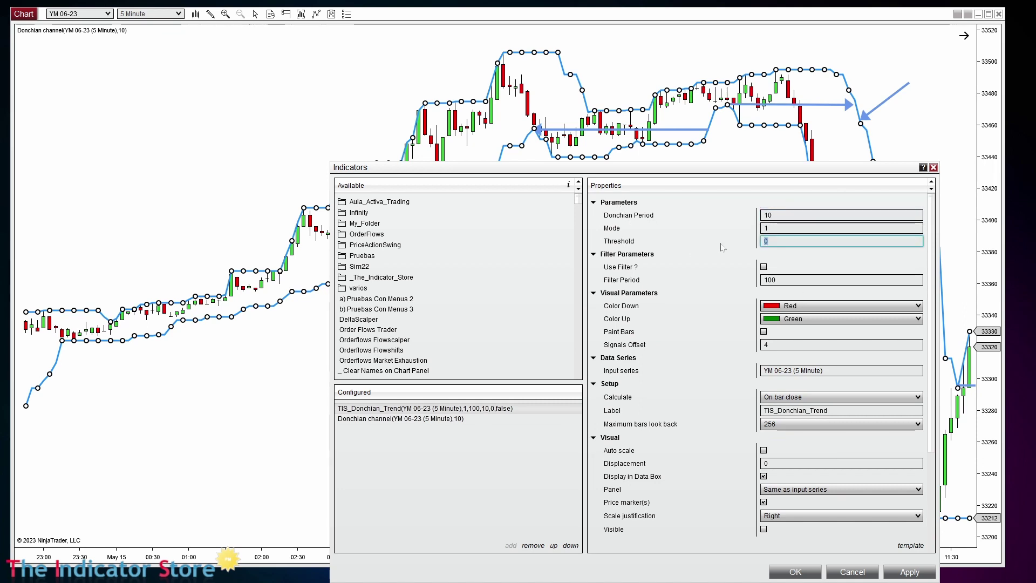
click(808, 576)
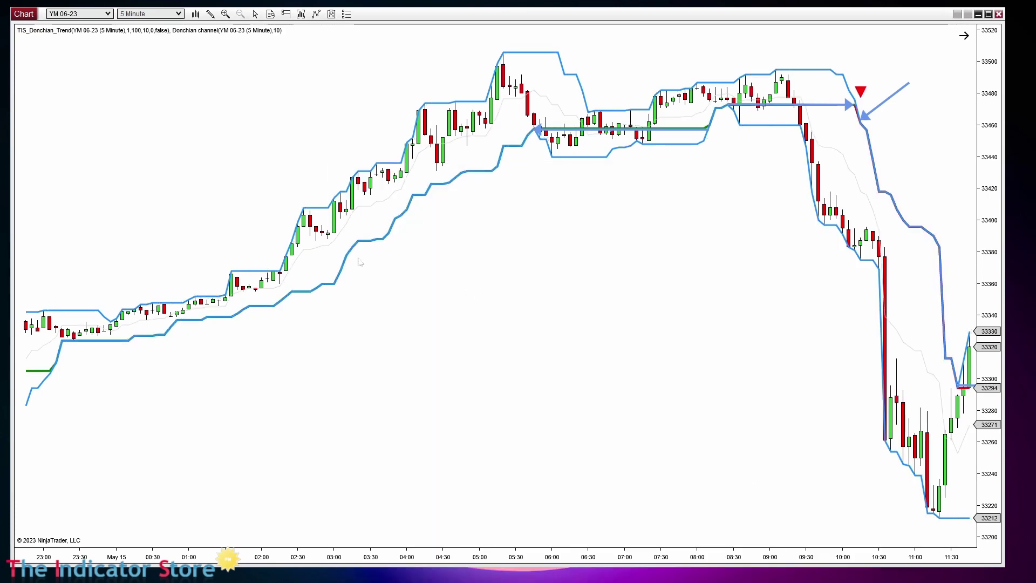
Set the line width of the Donchian channel's Upper and Lower plots to 1.
right_click(243, 92)
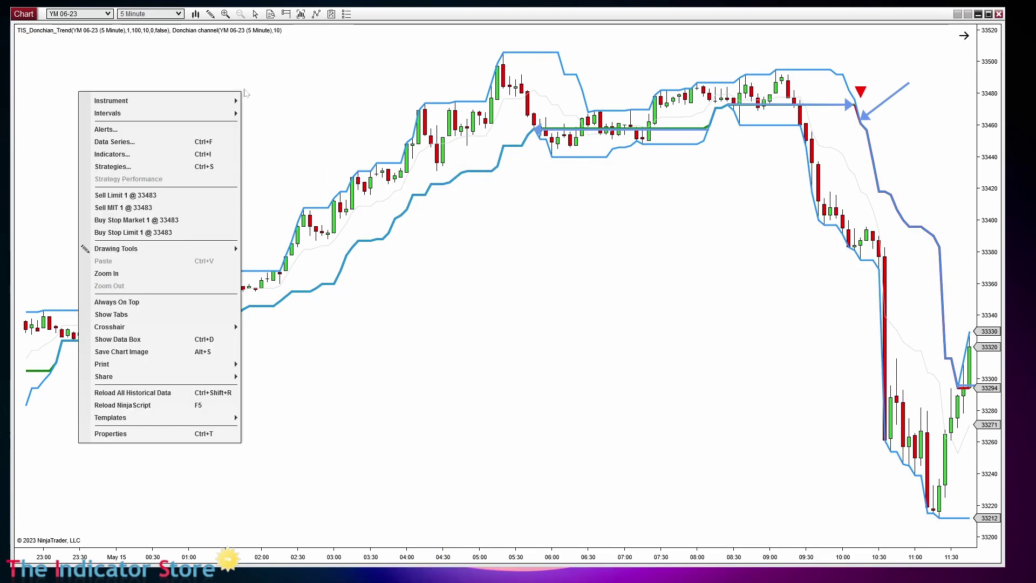
click(177, 154)
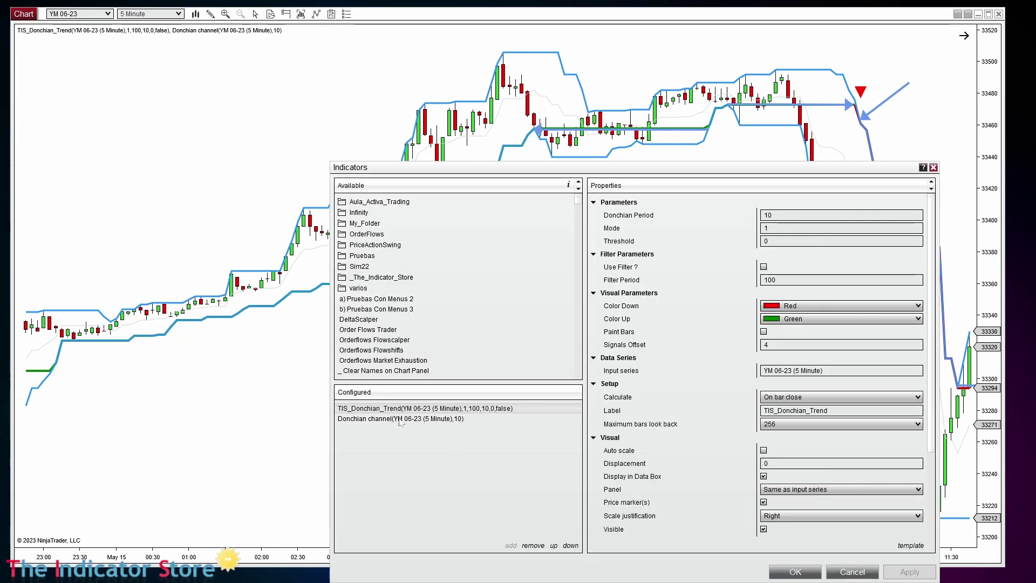
click(419, 419)
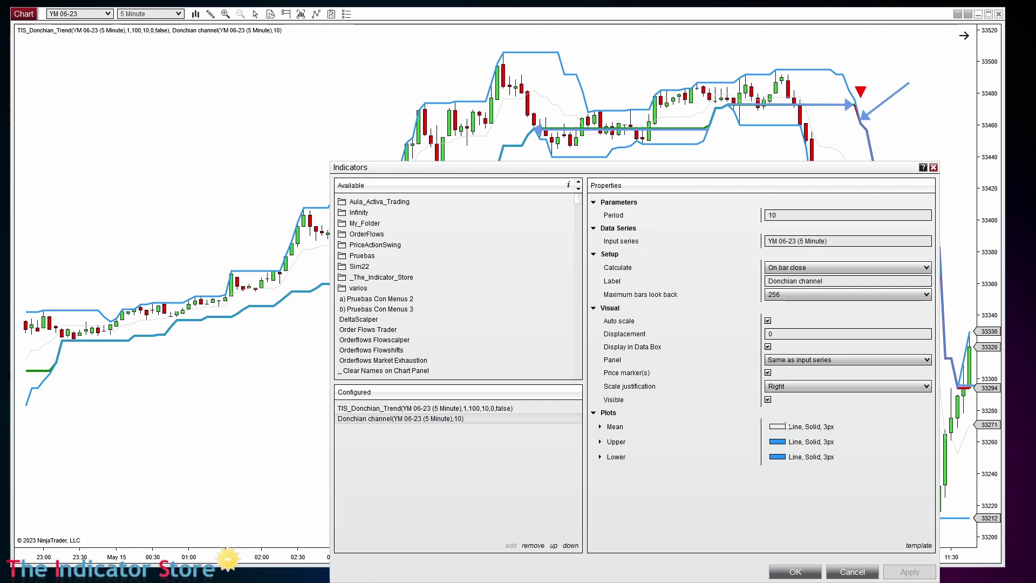
click(601, 442)
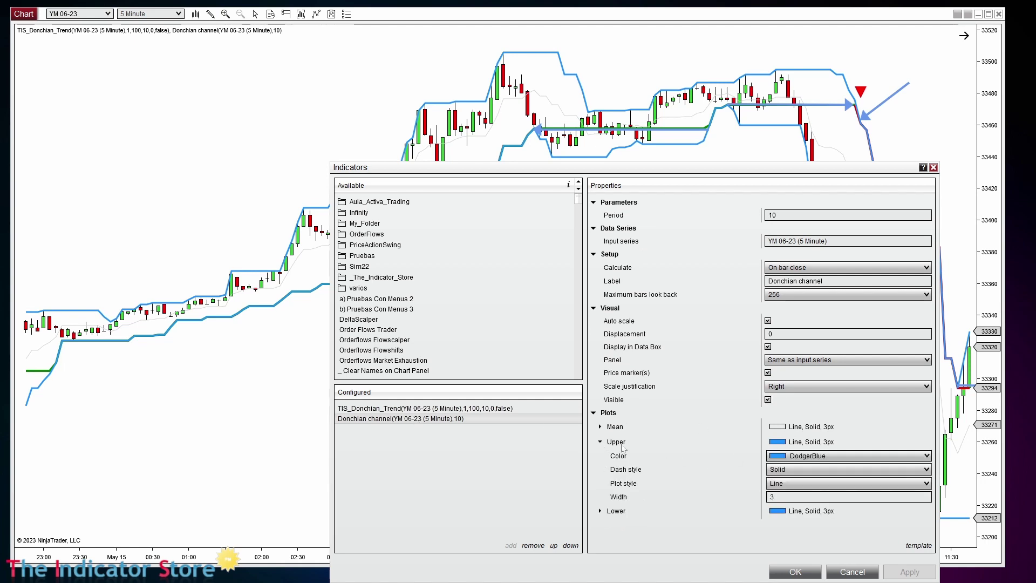
click(792, 497)
text(1)
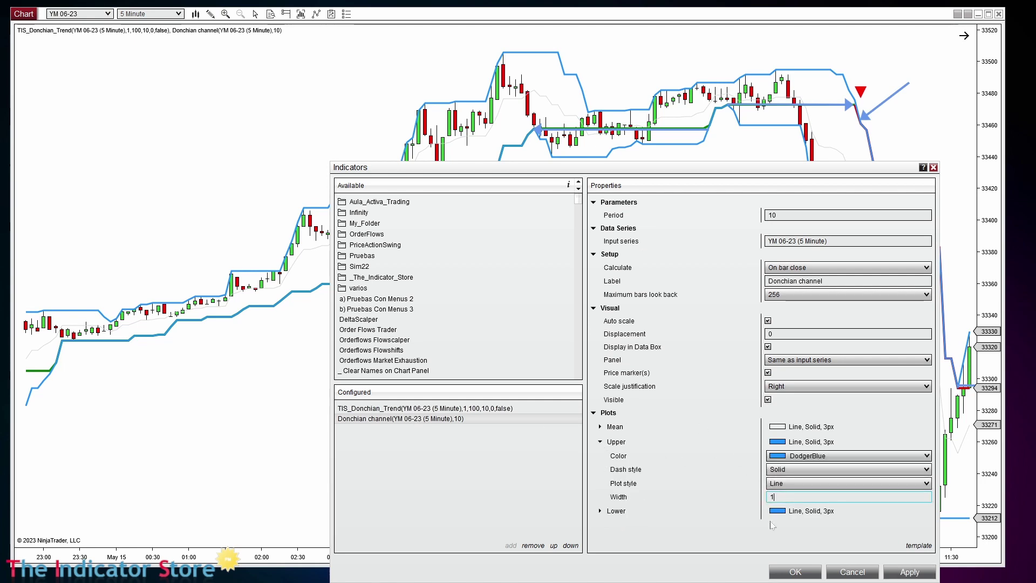
click(600, 510)
click(788, 530)
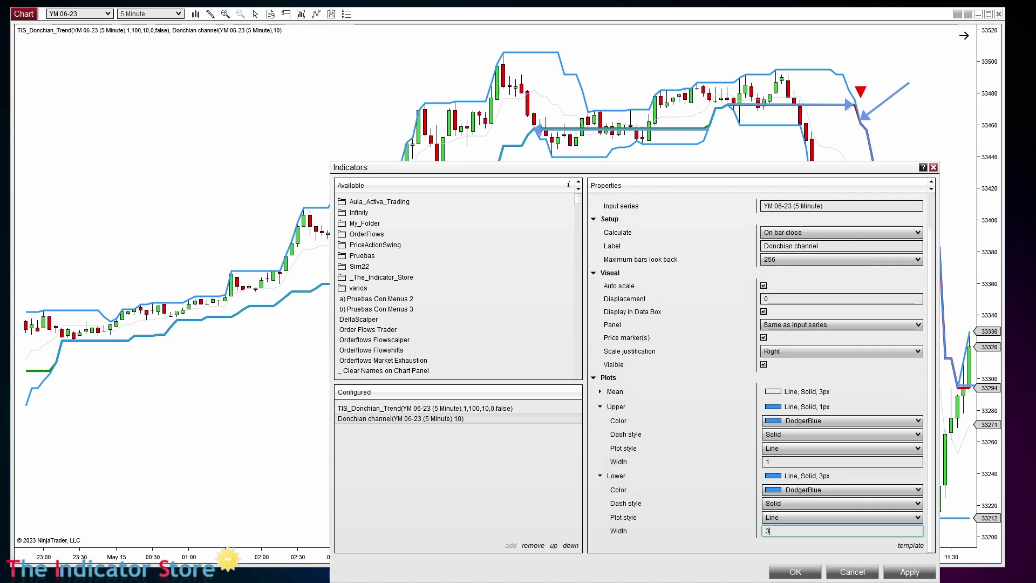
text(1)
click(804, 576)
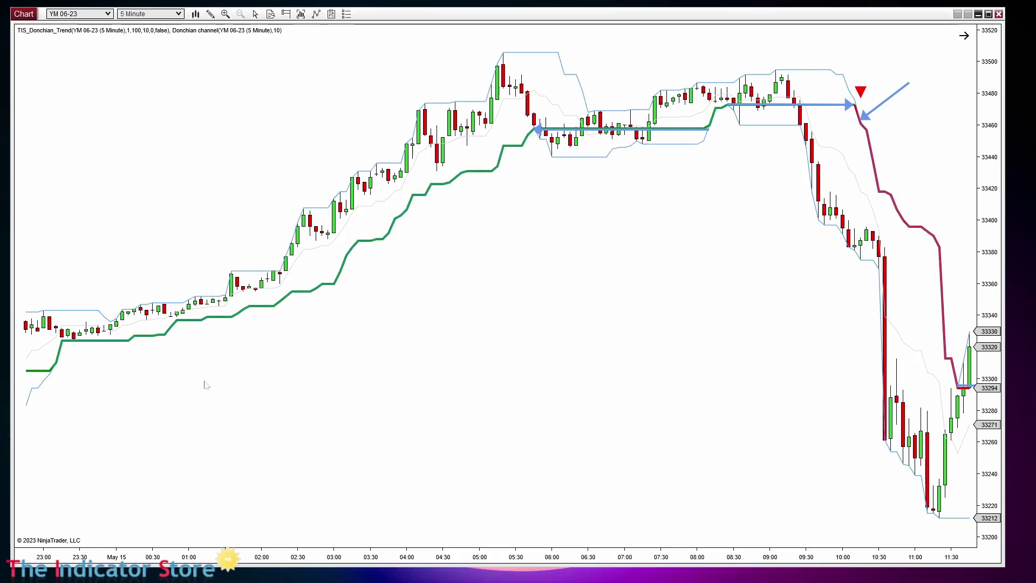
Move the two horizontal arrows off the green trend line to about 33394 and 33354, and nudge the slanted arrow away from the falling line.
drag(74, 420, 382, 456)
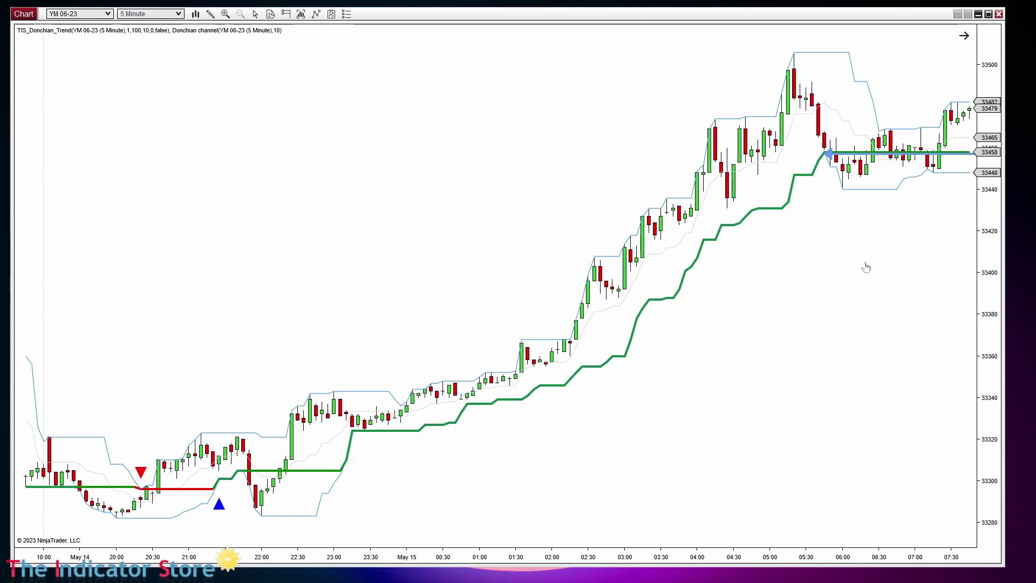
drag(866, 268, 475, 342)
drag(511, 129, 511, 231)
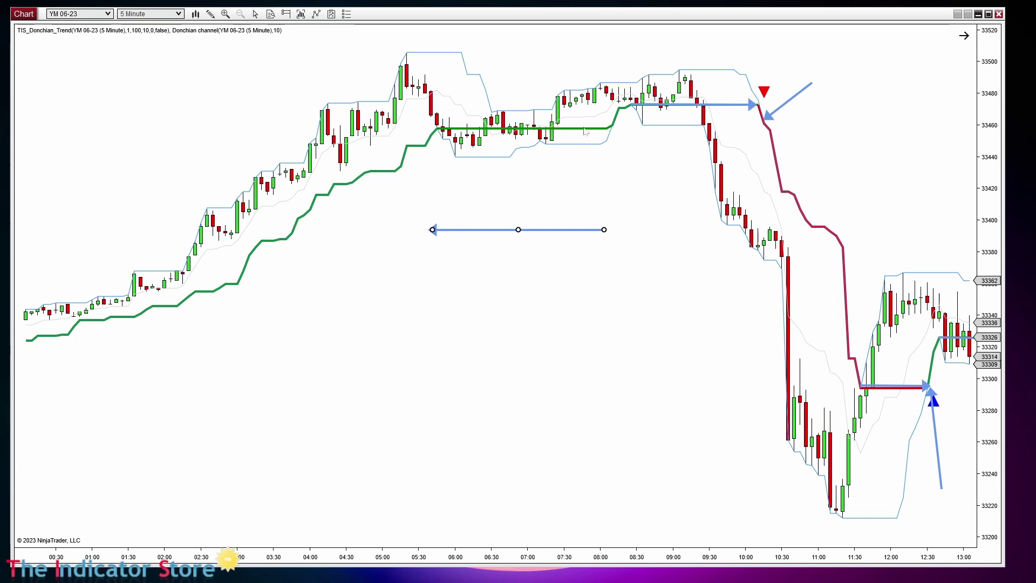
drag(660, 106, 581, 294)
mouse_move(781, 108)
mouse_down()
mouse_move(781, 86)
mouse_move(739, 63)
mouse_move(774, 77)
mouse_move(786, 105)
mouse_up()
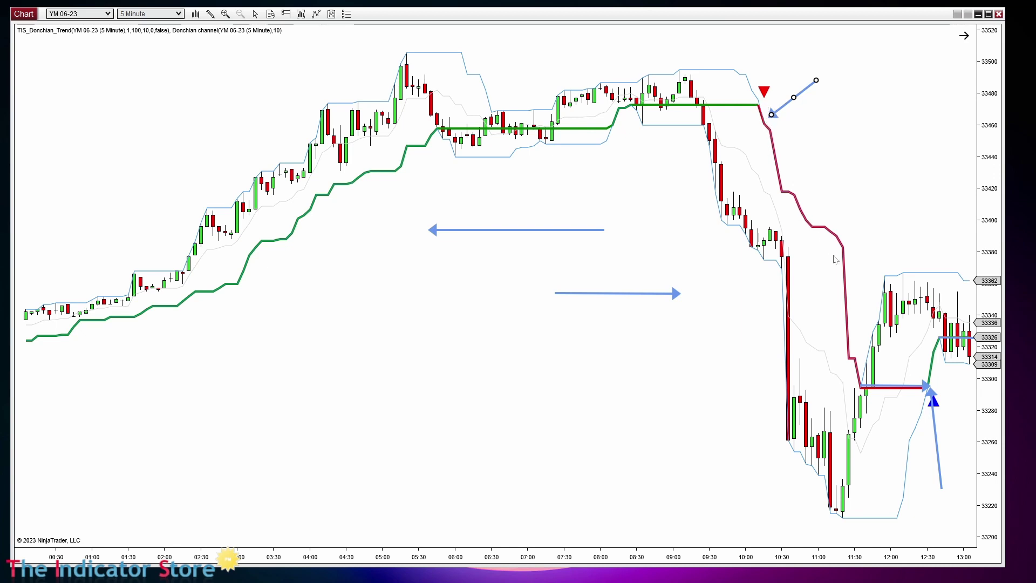
Move the upward-pointing arrow away from the blue signal triangle near 12:35 to about 13:30.
scroll(910, 192, down, 6)
click(704, 398)
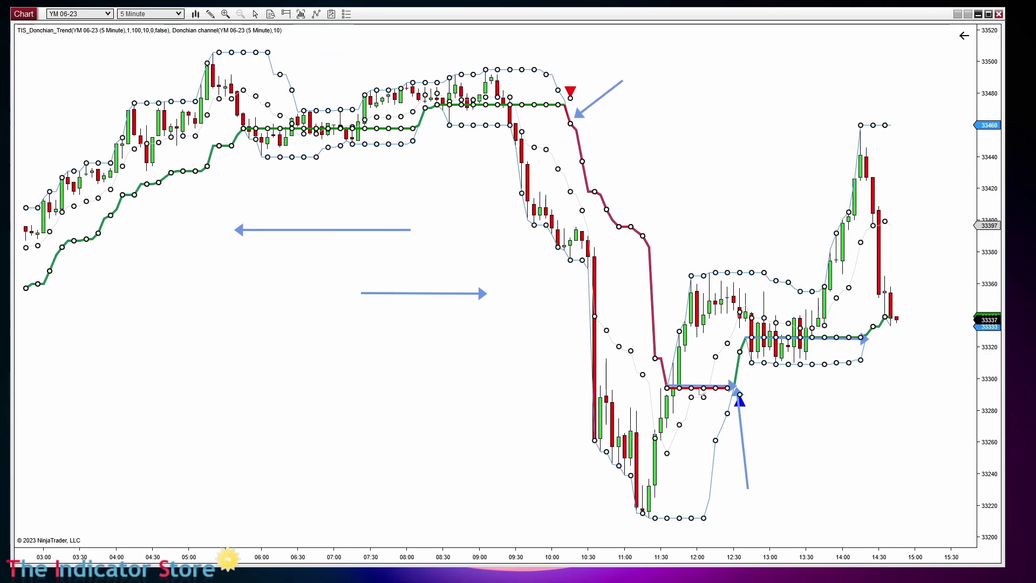
click(709, 396)
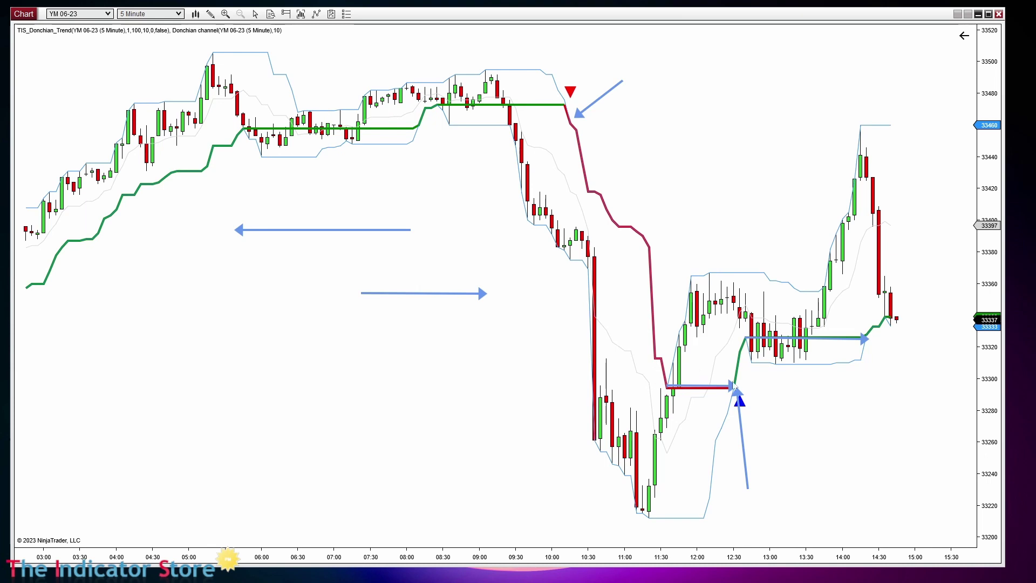
drag(744, 432, 813, 439)
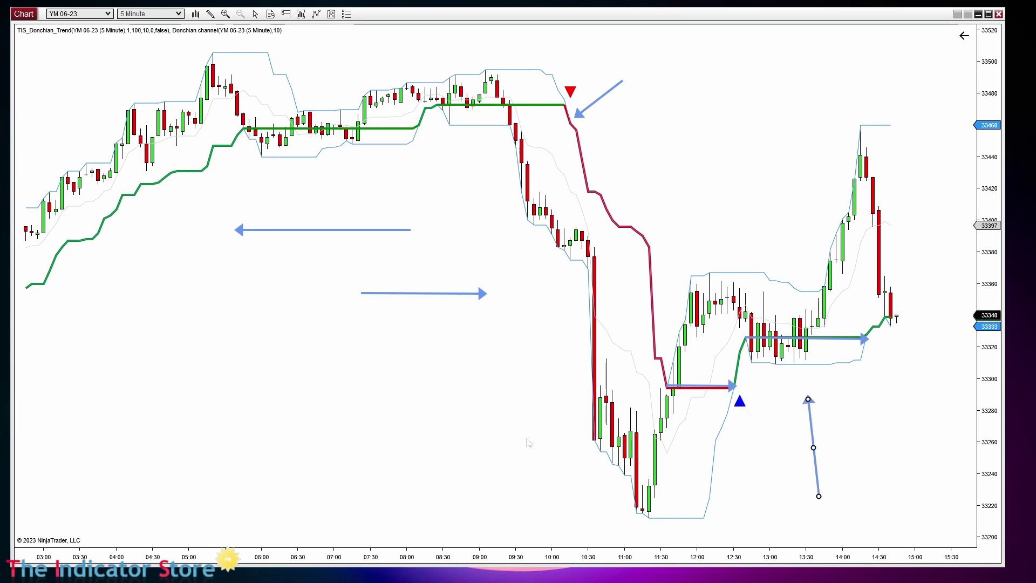
Draw an arrow pointing down at the red signal triangle near 20:20 on May 14.
scroll(529, 442, up, 10)
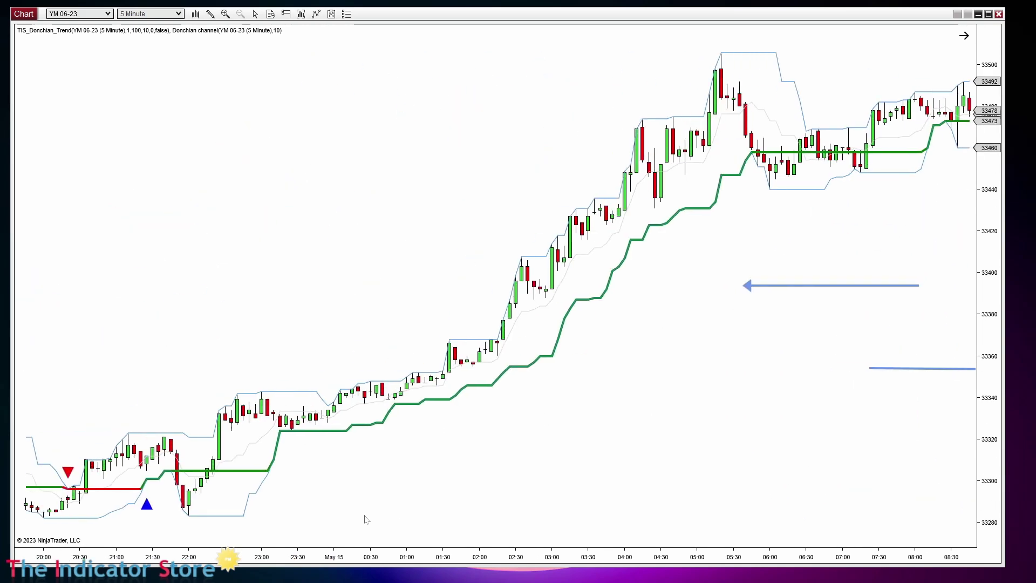
scroll(366, 520, up, 10)
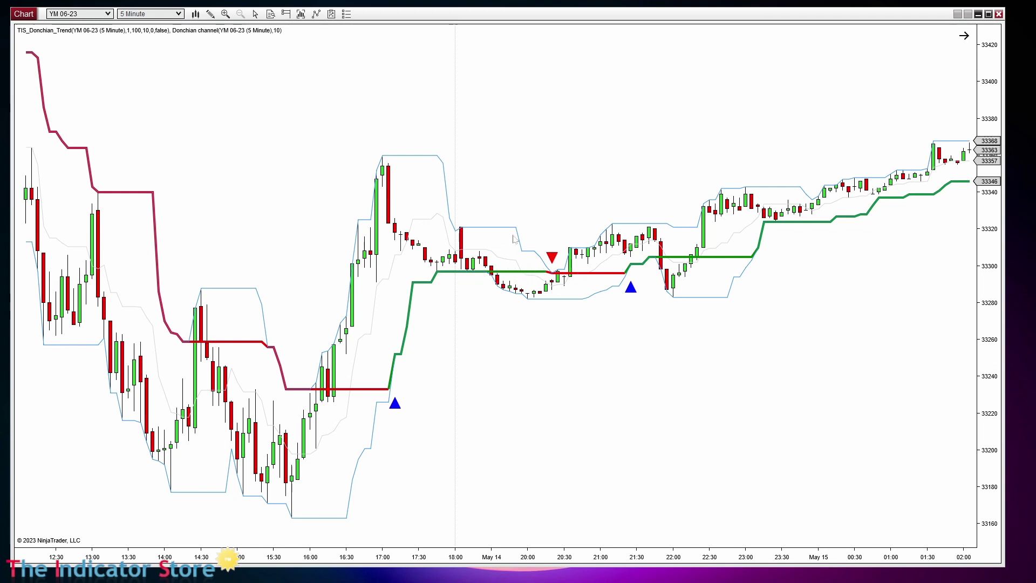
click(555, 183)
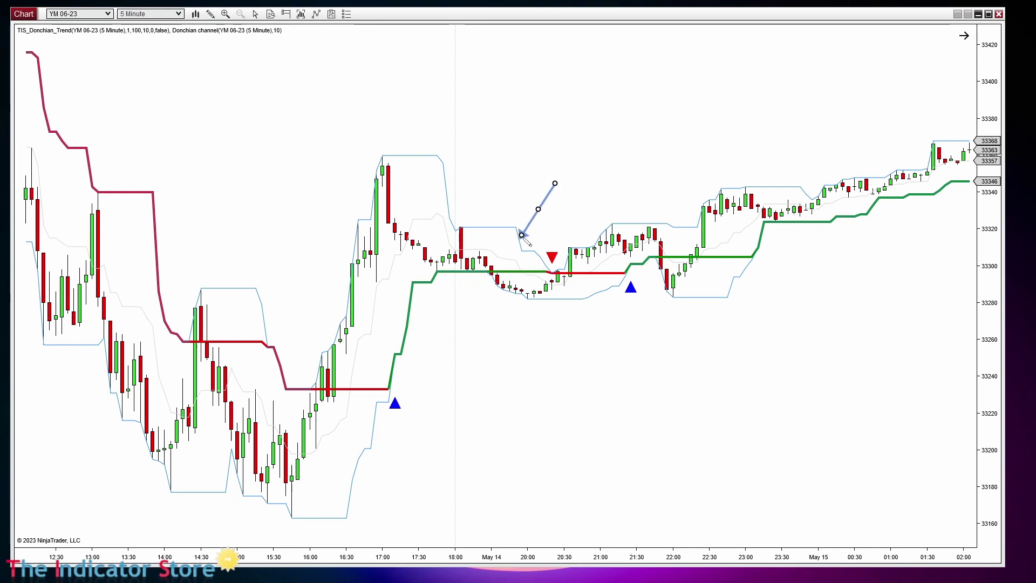
click(553, 267)
drag(553, 266, 546, 240)
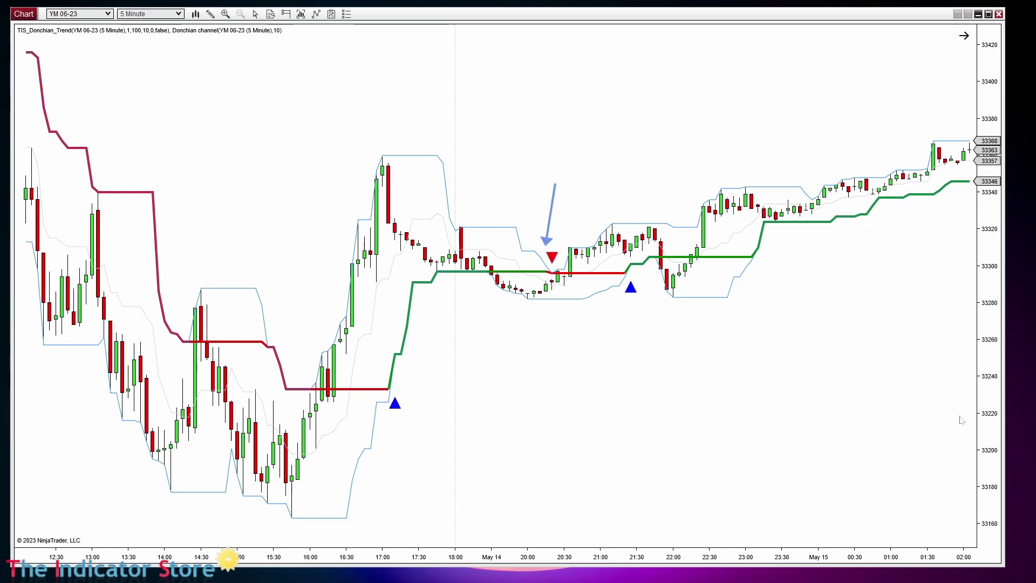
Raise the downward arrow near 20:20 so it sits well clear of the red signal triangle.
drag(993, 435, 983, 216)
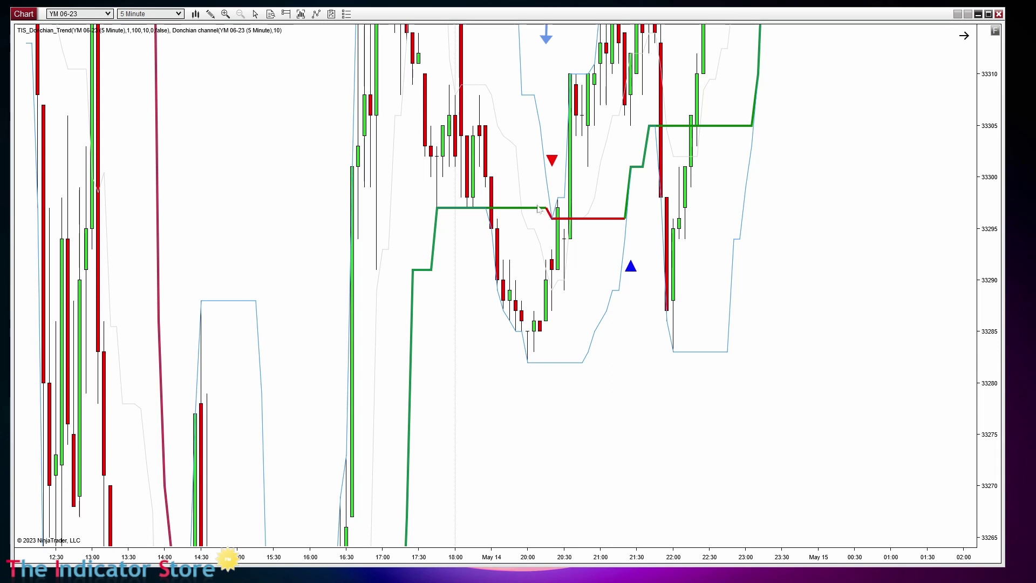
click(995, 31)
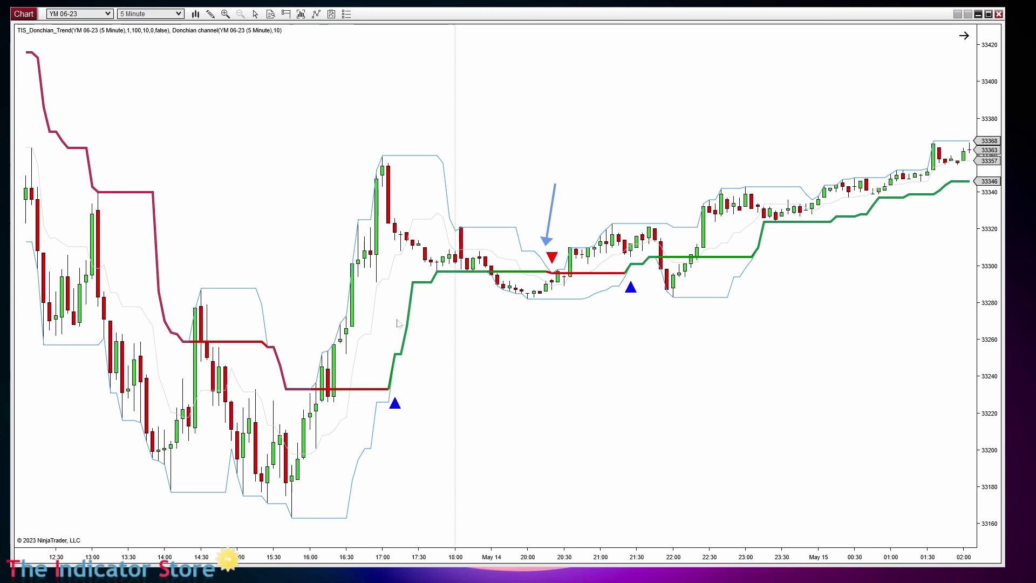
mouse_move(545, 234)
mouse_down()
mouse_move(469, 210)
mouse_move(532, 221)
mouse_move(556, 259)
mouse_move(558, 198)
mouse_up()
click(617, 172)
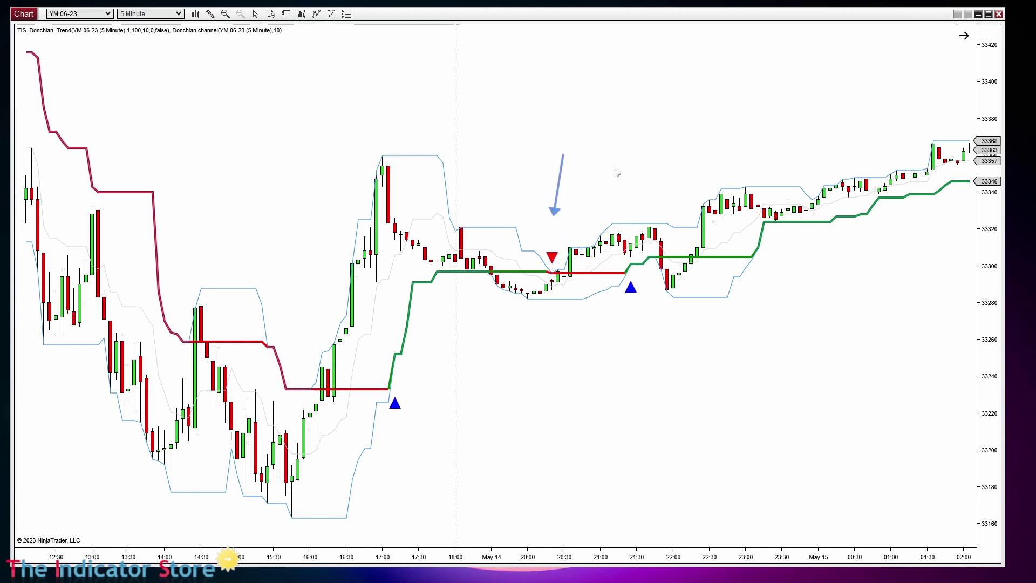
Open the chart's indicator settings, then narrow the dialog and move it off the May 14 signals.
right_click(615, 170)
click(529, 241)
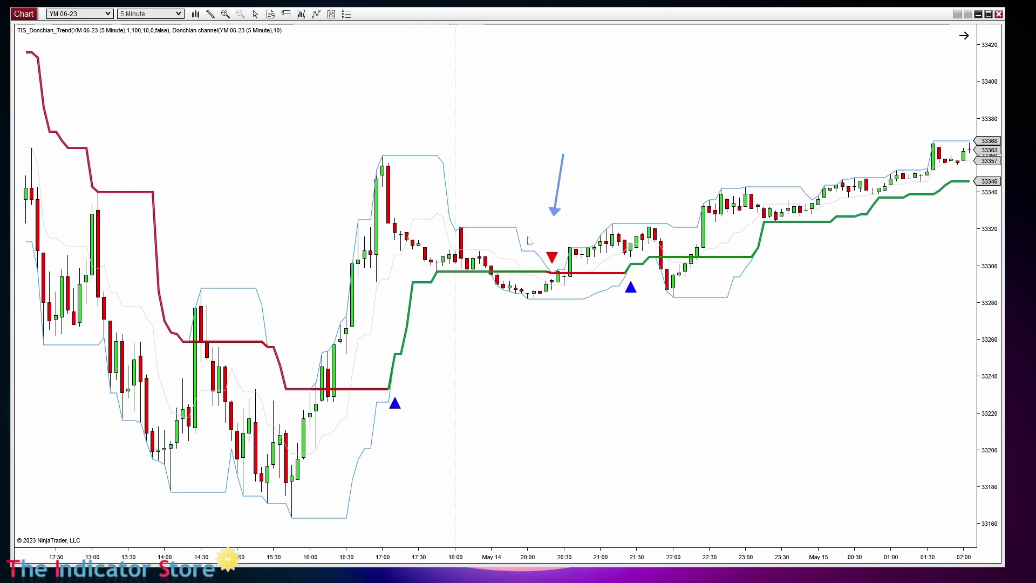
key(ctrl+i)
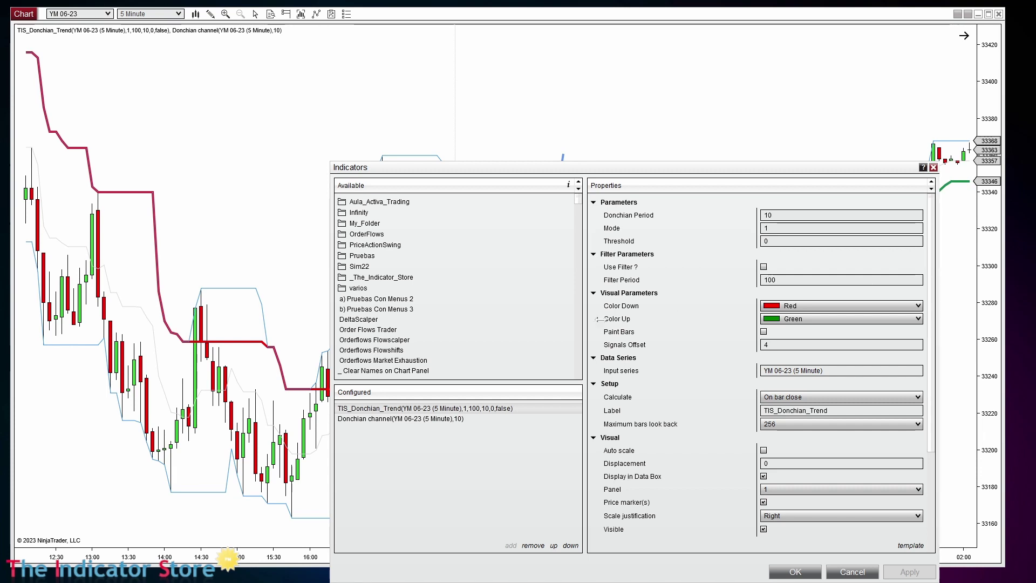
drag(939, 319, 519, 319)
drag(426, 174, 127, 78)
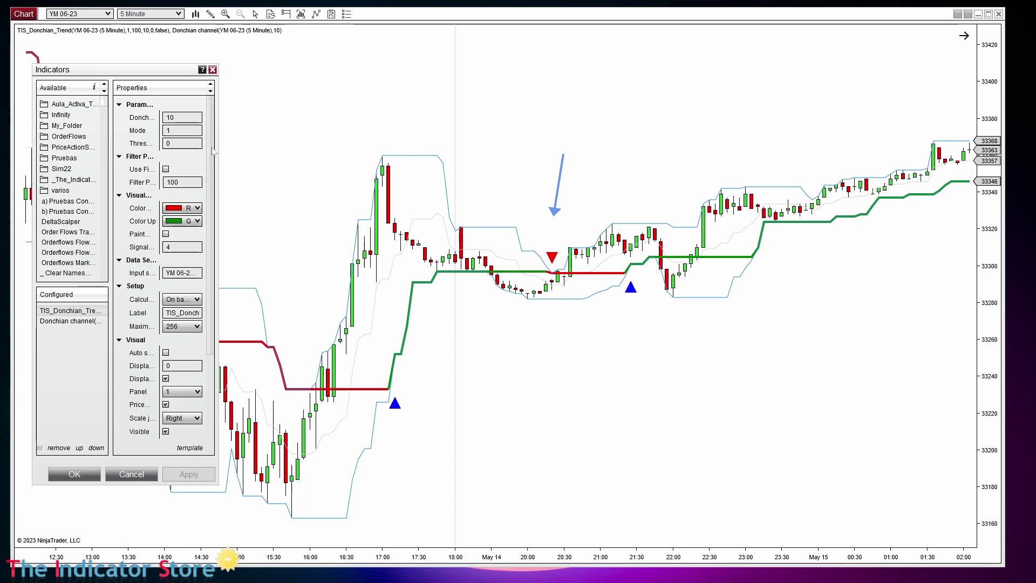
drag(219, 152, 286, 152)
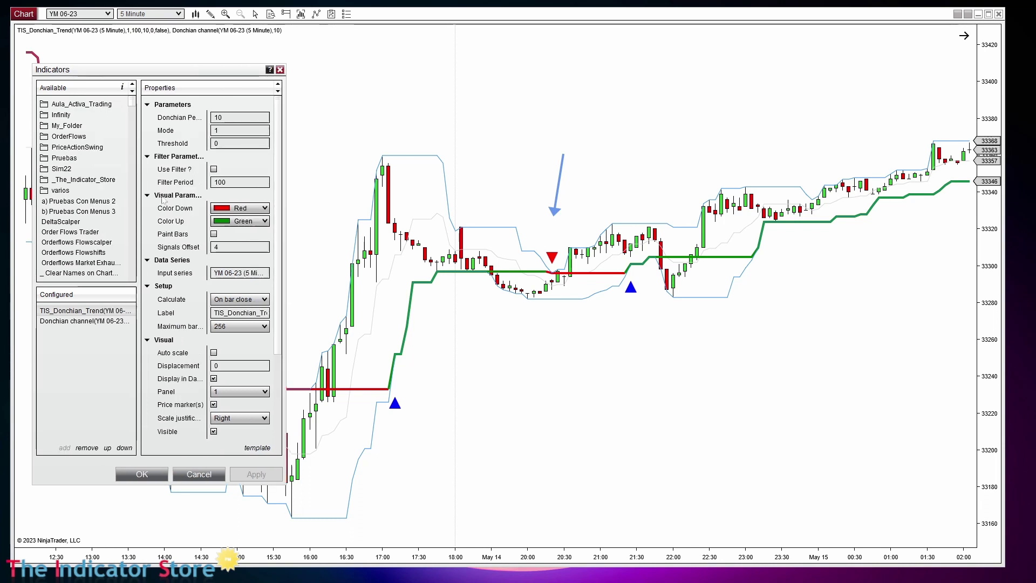
Set the TIS_Donchian_Trend Threshold to 1 and apply it to the chart.
click(216, 143)
text(1)
click(257, 474)
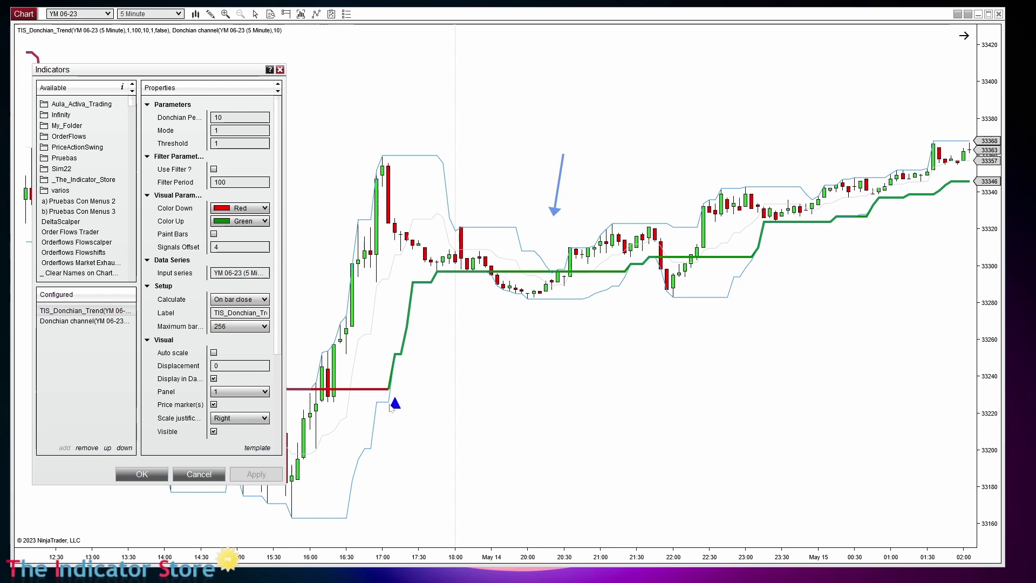
Set the TIS_Donchian_Trend Threshold back to 0 and apply it to the chart.
click(216, 143)
text(0)
click(257, 475)
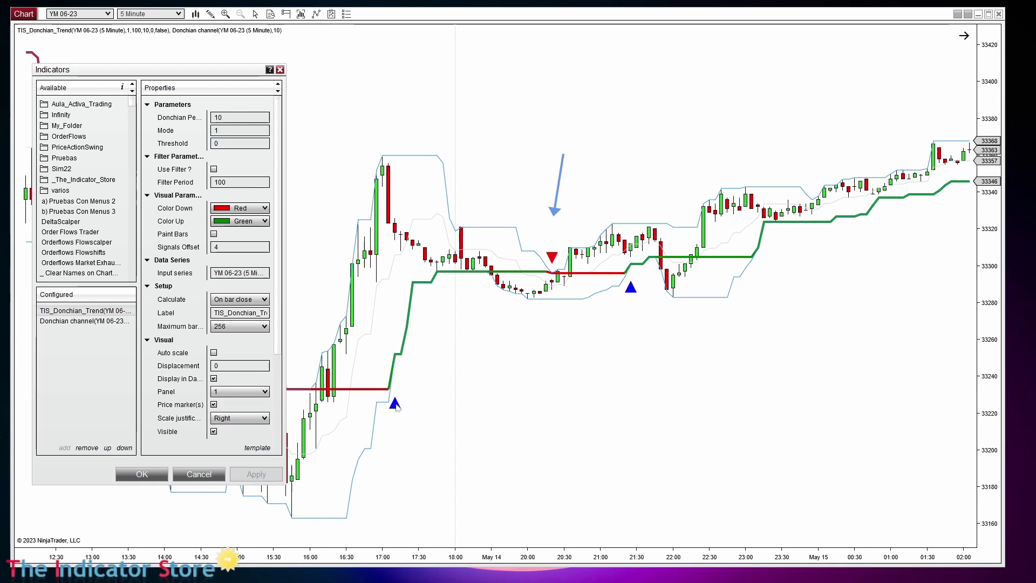
Set the TIS_Donchian_Trend Threshold to 1, apply it to the chart and close the indicator settings.
click(216, 143)
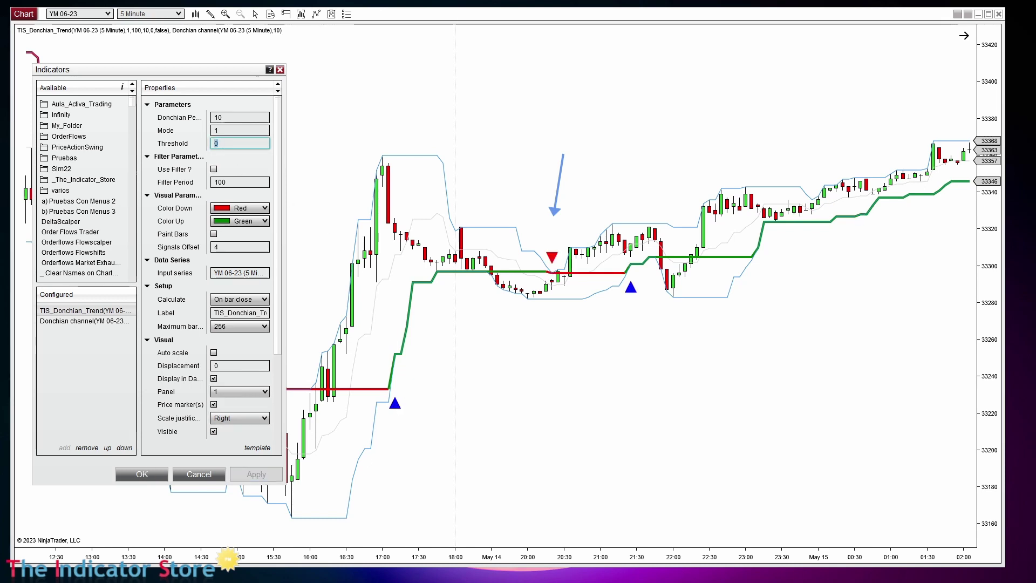
text(1)
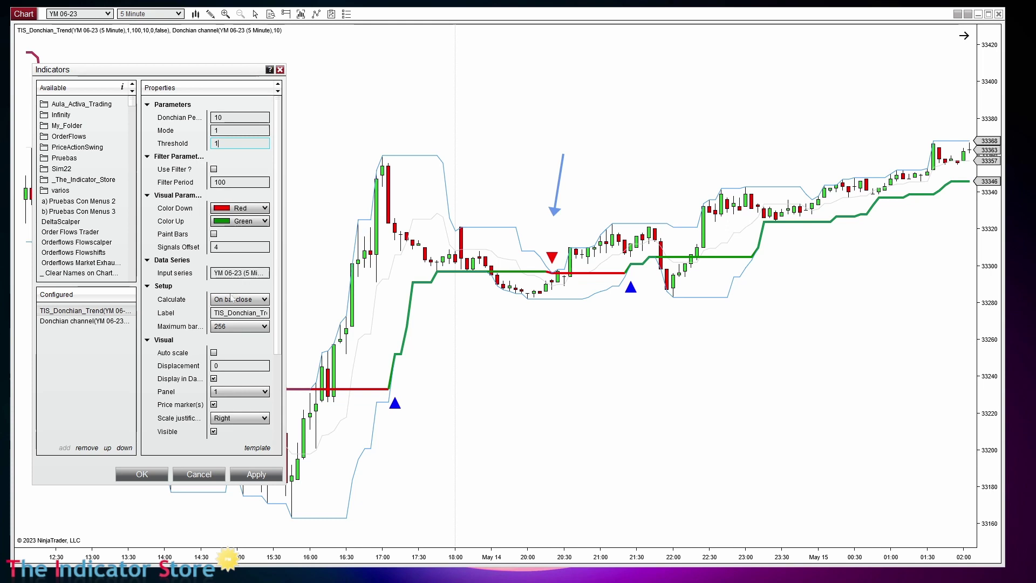
click(256, 475)
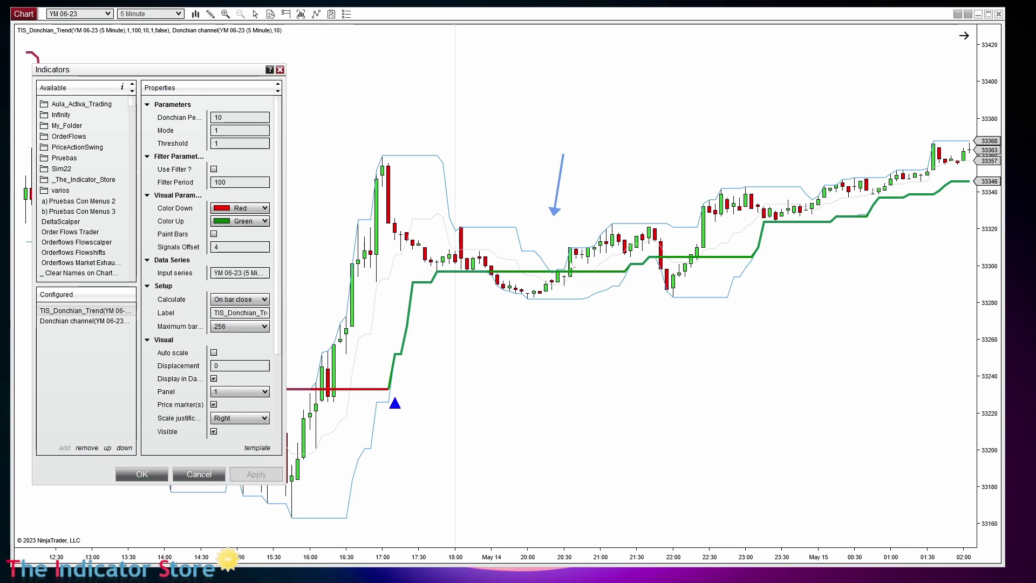
click(142, 474)
Remove the Donchian channel indicator from the chart, leaving TIS_Donchian_Trend in place.
scroll(800, 519, down, 4)
scroll(806, 491, up, 2)
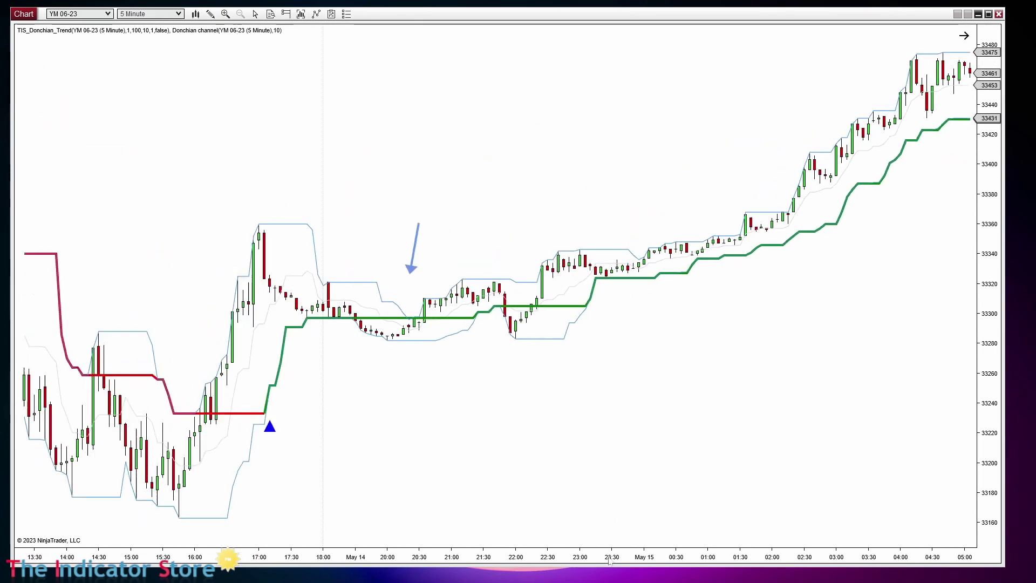
mouse_move(812, 470)
mouse_down()
mouse_move(364, 468)
mouse_move(439, 440)
mouse_move(353, 447)
mouse_up()
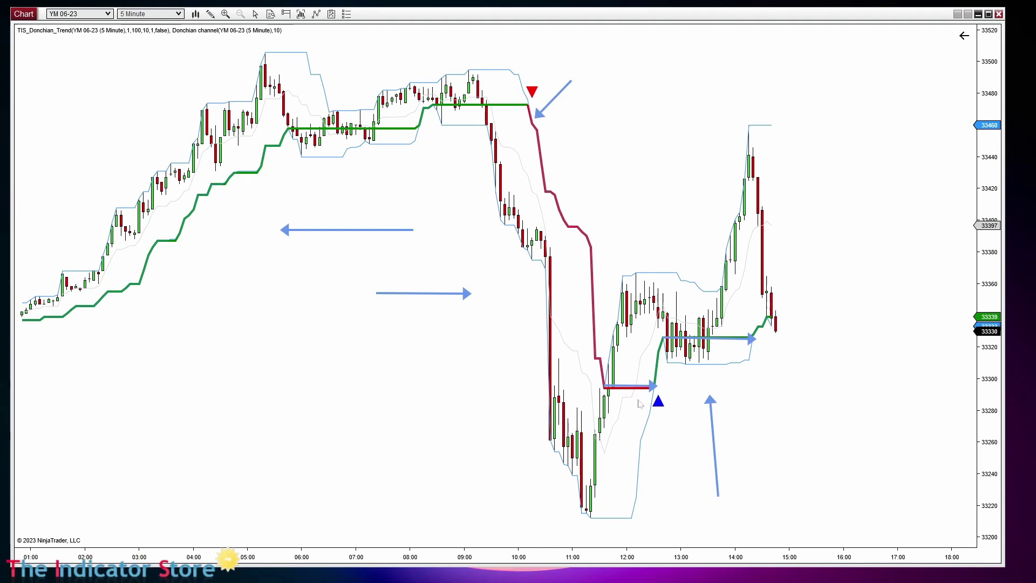
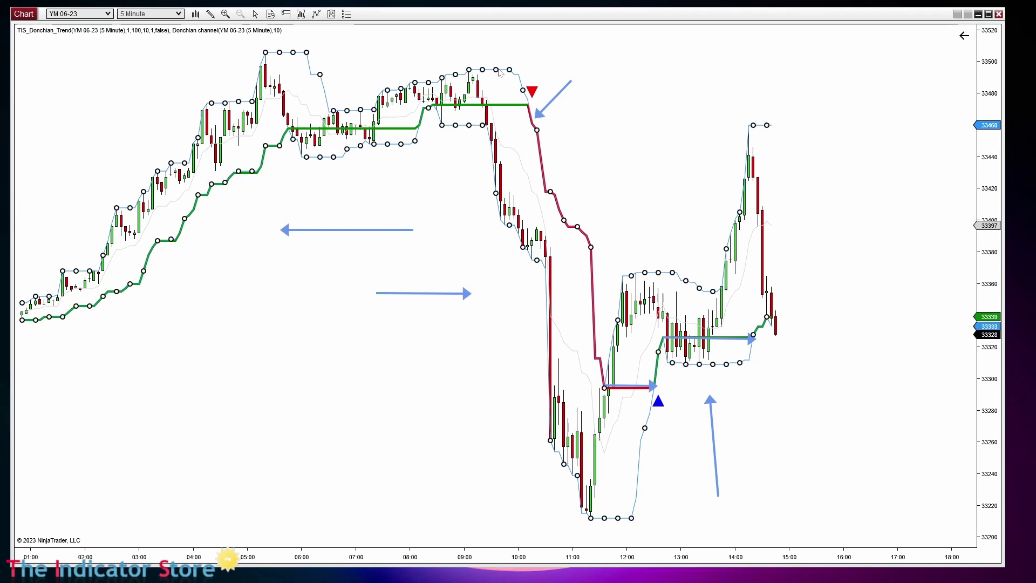
key(Delete)
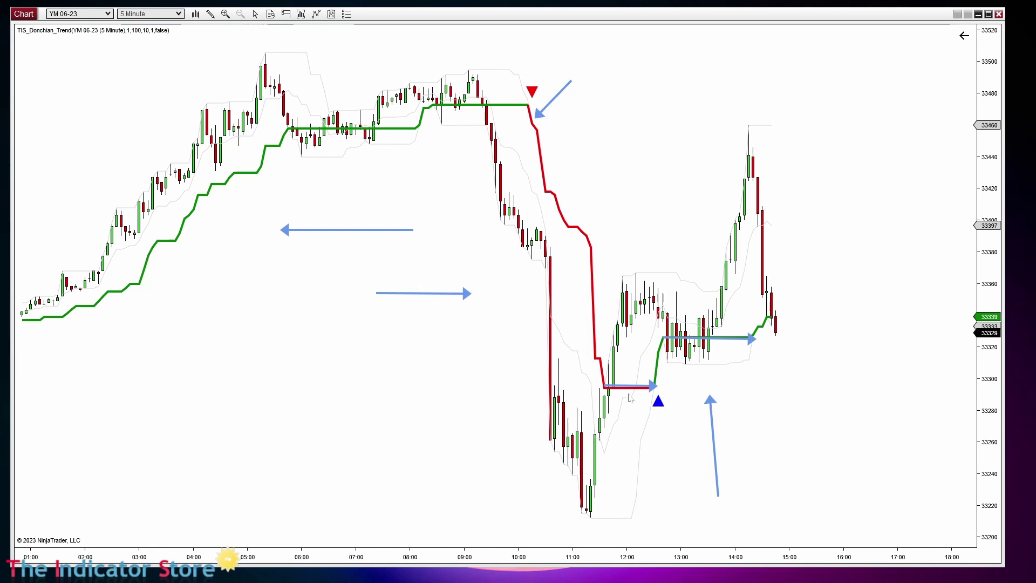
Move the horizontal arrow off the flat red trend line near 12:00 to the empty area around 07:30–08:30, about 33275.
mouse_move(638, 388)
mouse_down()
mouse_move(638, 373)
mouse_move(414, 422)
mouse_up()
click(714, 448)
drag(463, 478, 580, 471)
drag(524, 557, 585, 557)
Set the TIS_Donchian_Trend Donchian Period to 5, apply it to the chart and close the indicator settings.
right_click(370, 132)
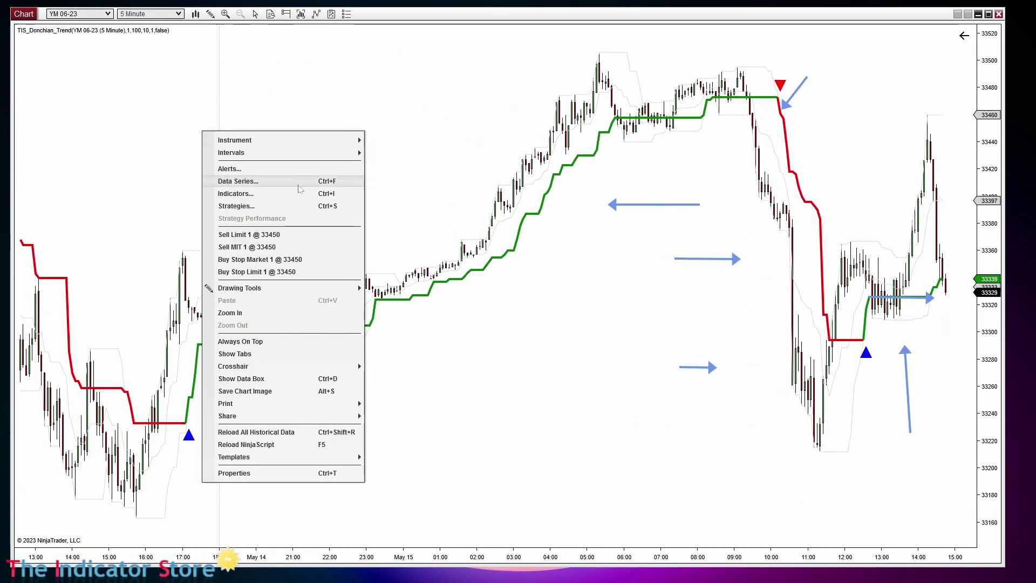
click(296, 194)
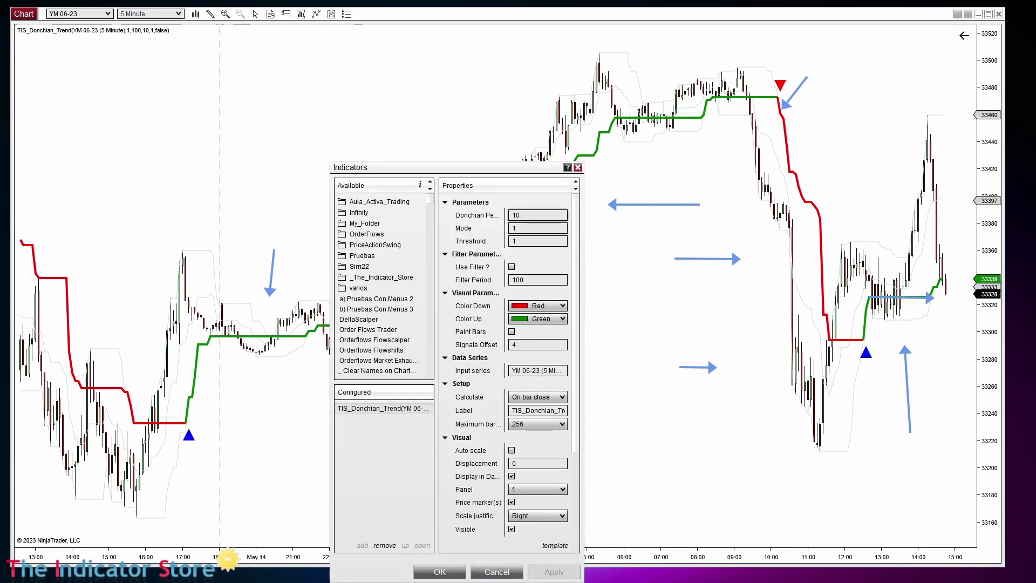
drag(530, 168, 619, 343)
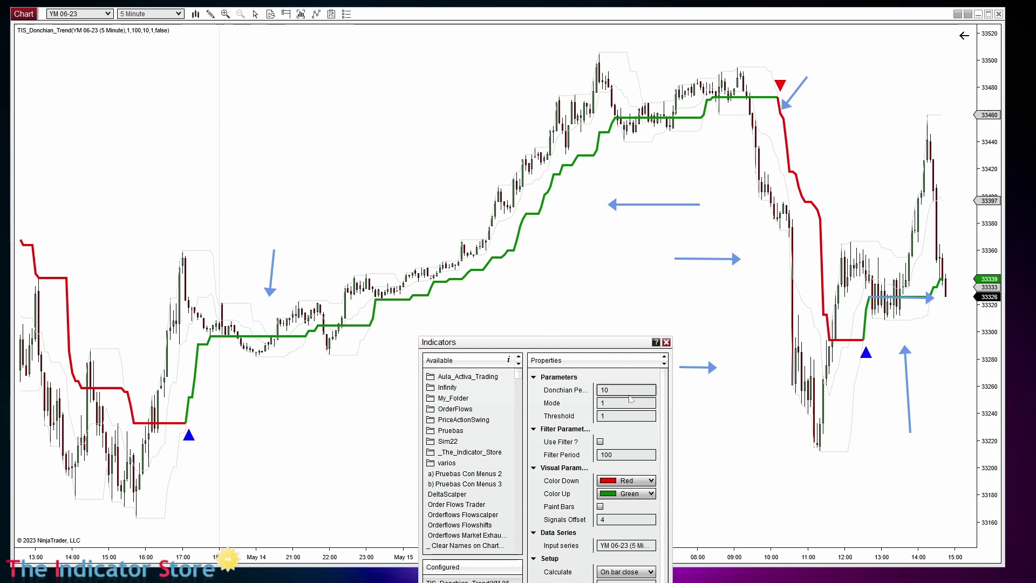
click(541, 393)
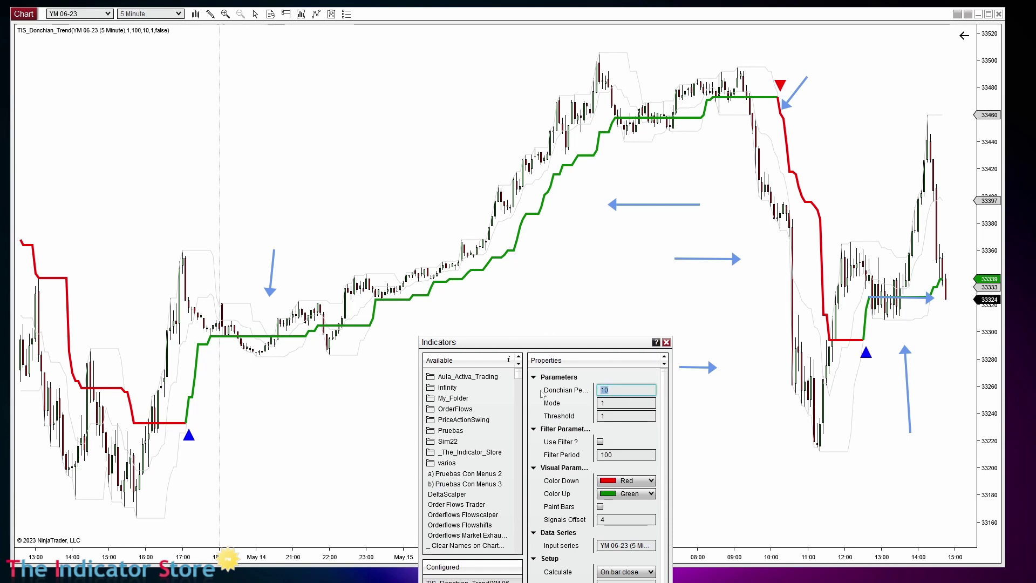
text(5)
drag(591, 346, 486, 156)
click(535, 557)
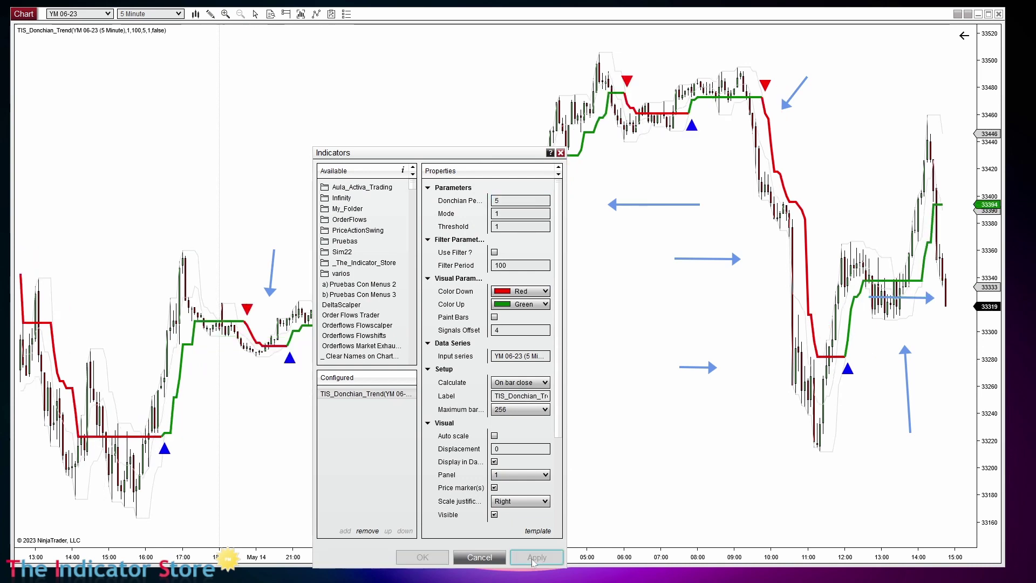
click(423, 557)
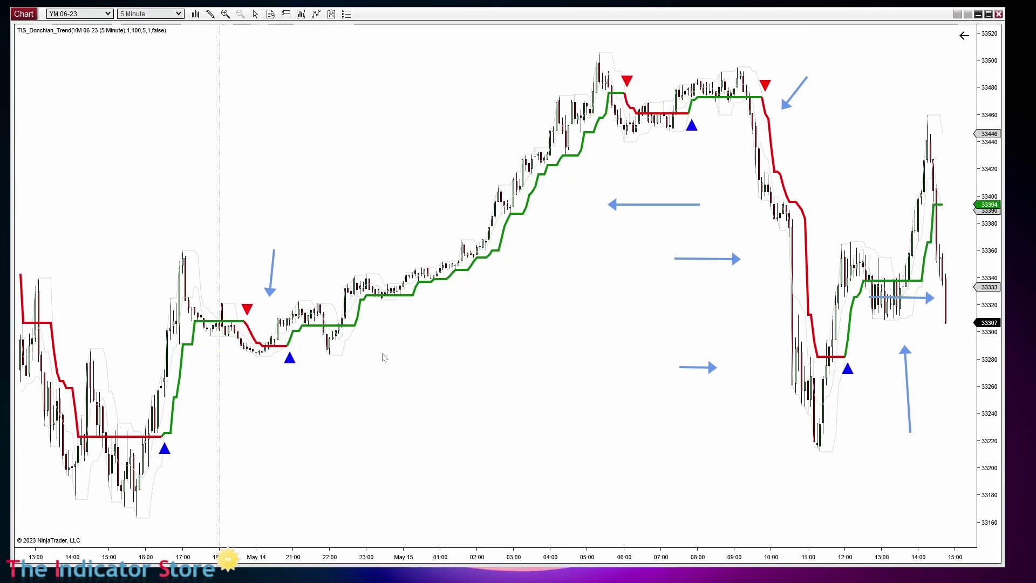
Set TIS_Donchian_Trend to Donchian Period 1, Mode 1 and Threshold 0, apply it and close the indicator settings.
right_click(345, 221)
key(F5)
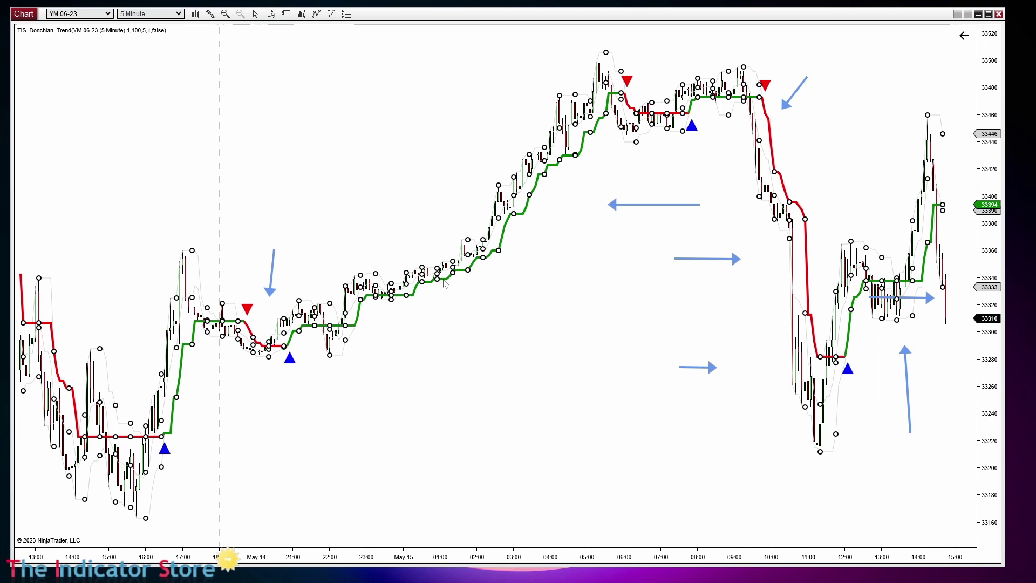
right_click(504, 352)
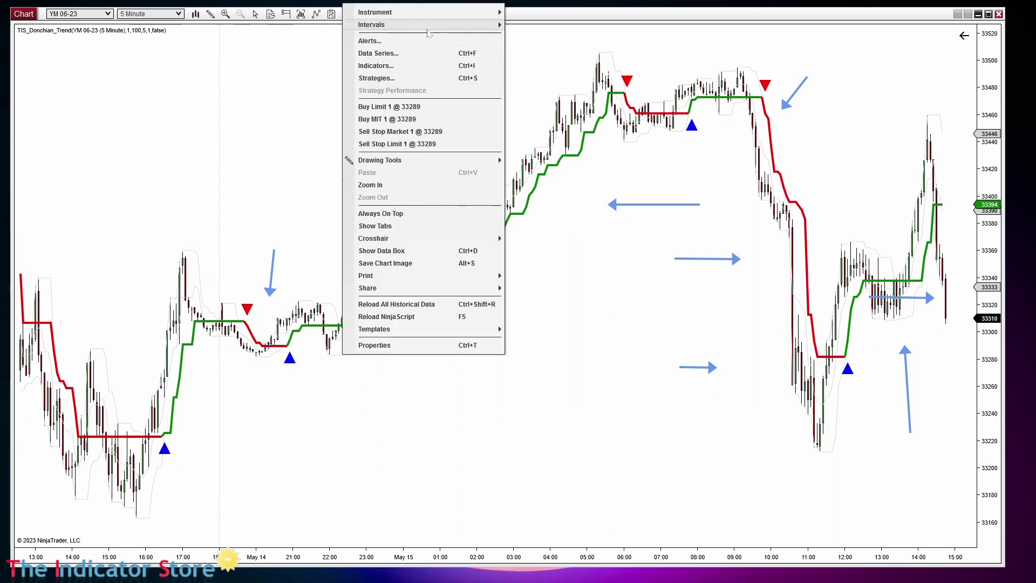
click(417, 67)
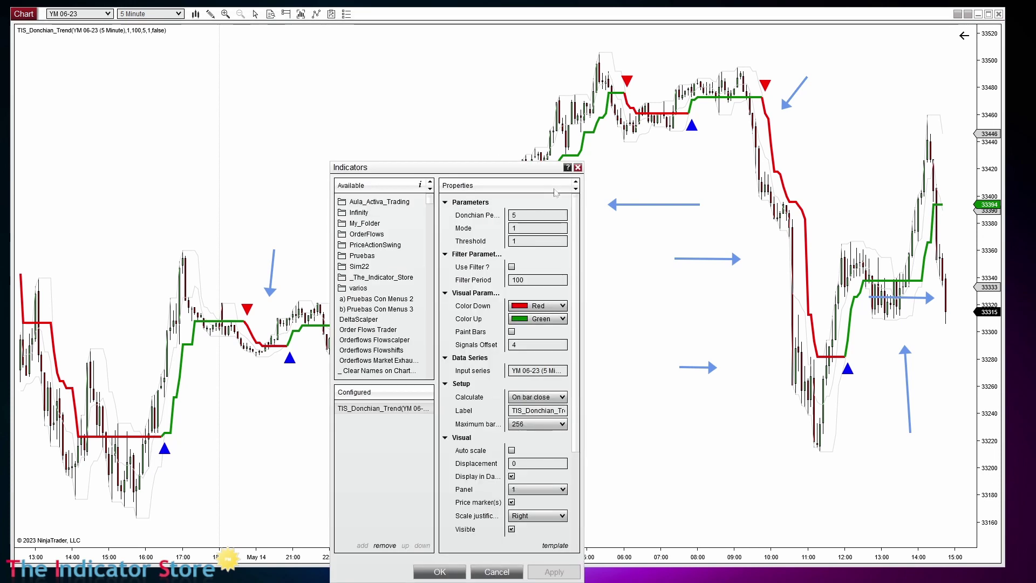
click(491, 216)
text(1)
key(Tab)
text(1)
key(Tab)
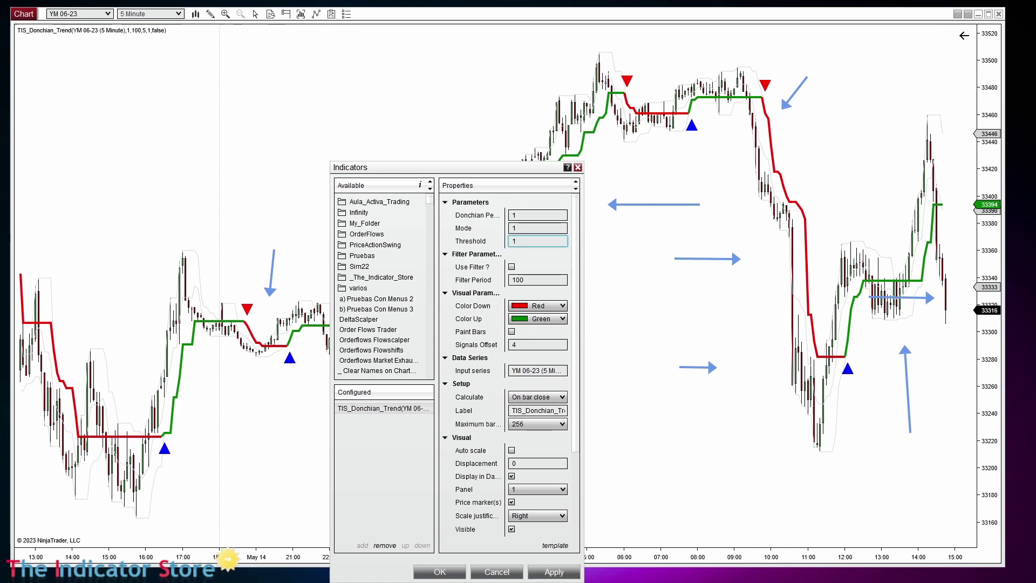
text(0)
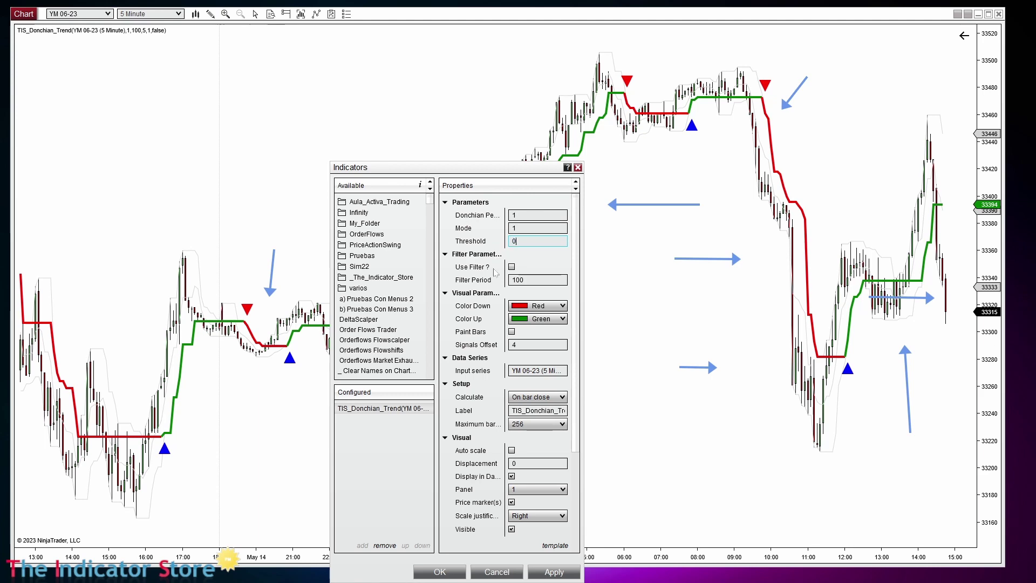
click(555, 573)
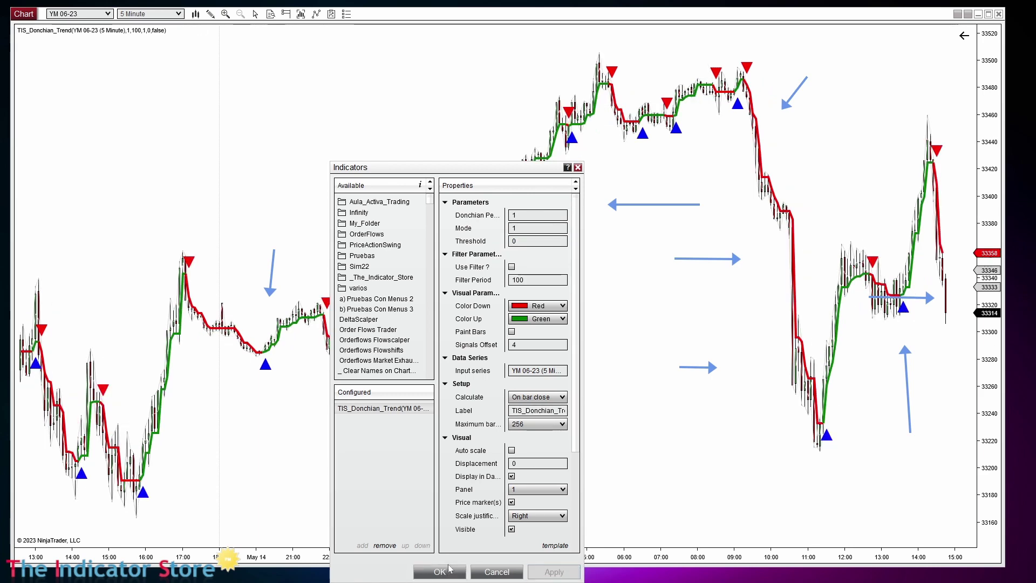
click(456, 572)
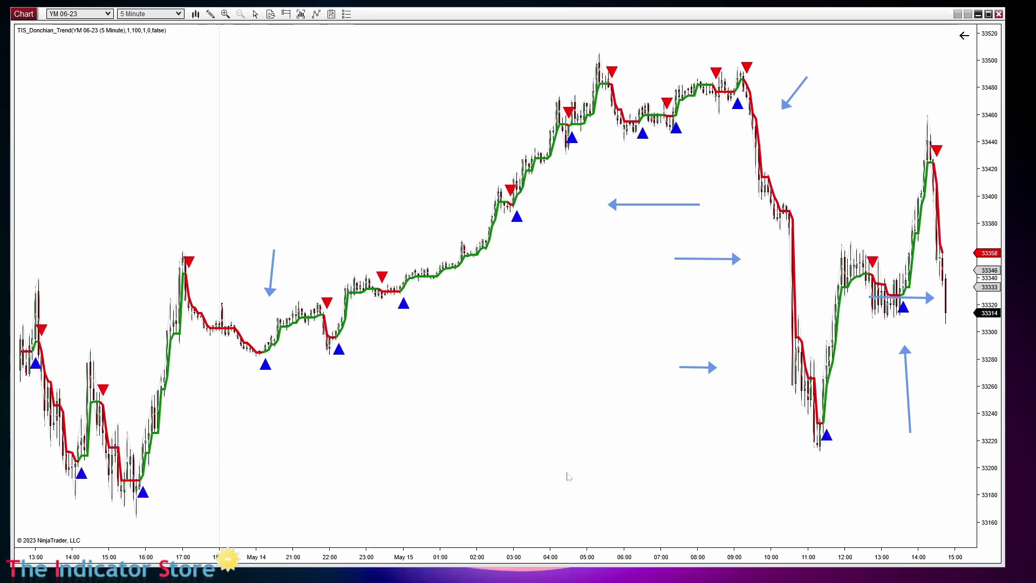
Switch the YM 06-23 chart to UniRenko 2 6 9 bars to view the signals, and return it to 5 Minute bars.
scroll(678, 470, up, 5)
drag(754, 561, 432, 539)
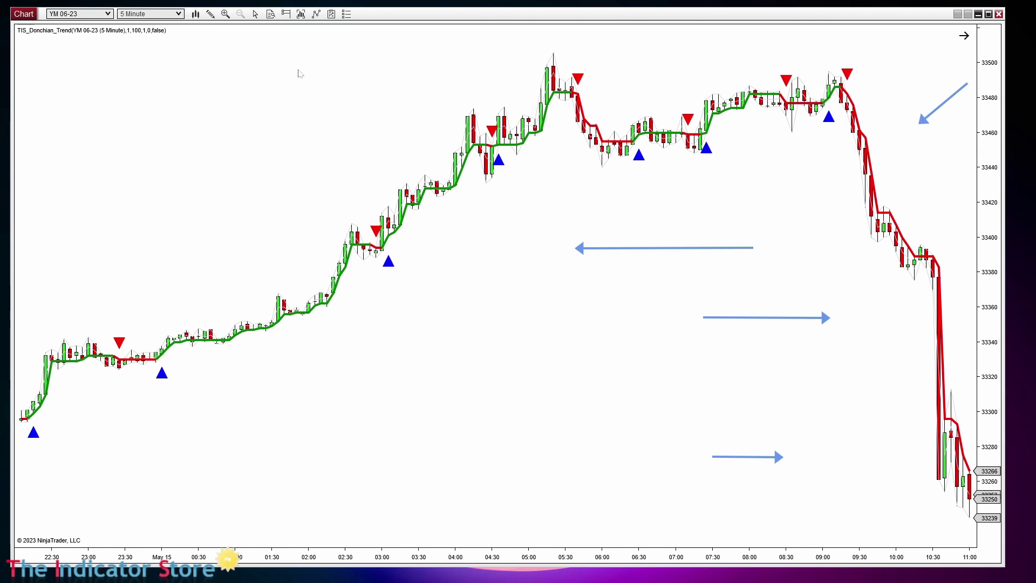
click(183, 16)
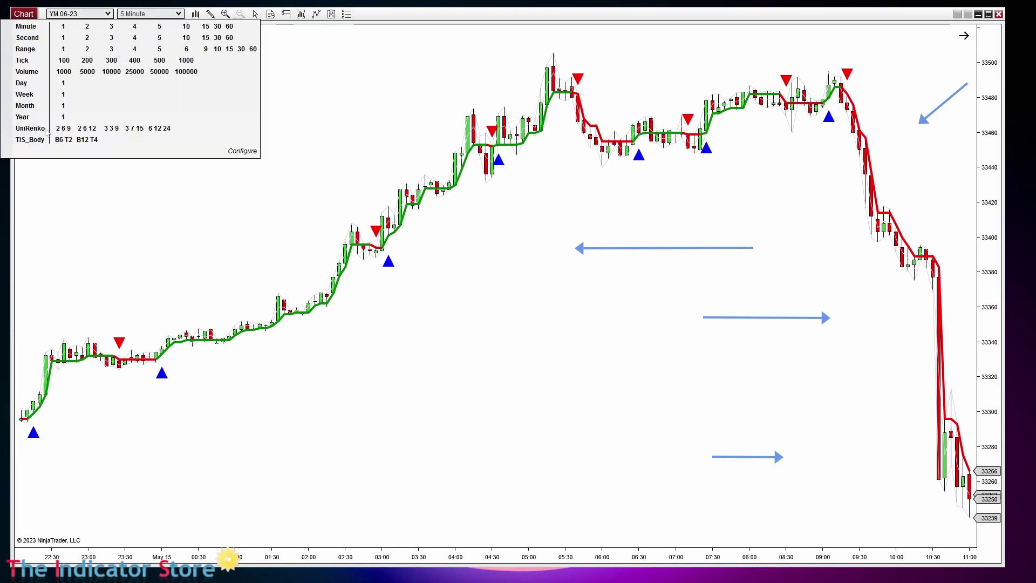
click(63, 128)
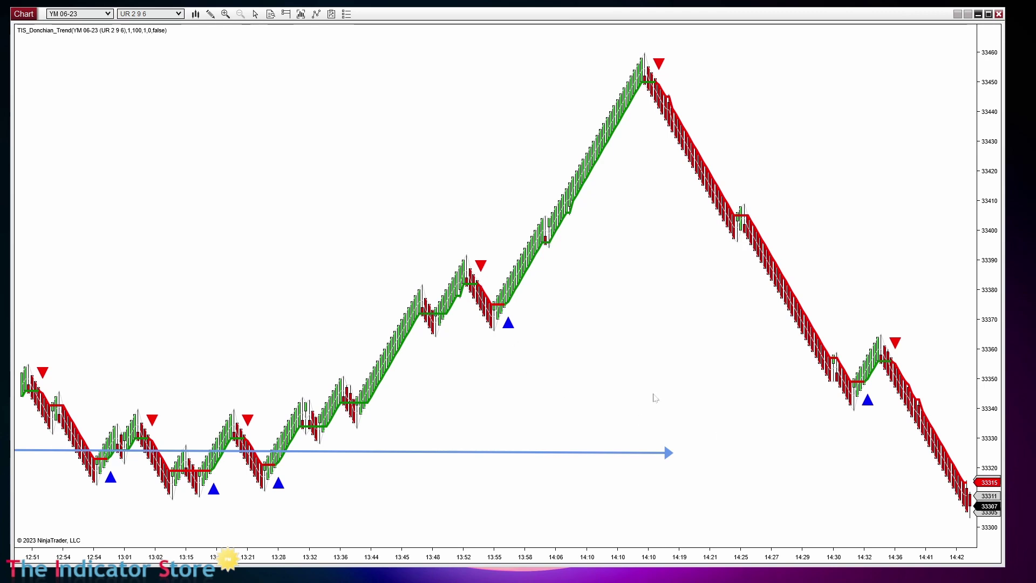
click(179, 15)
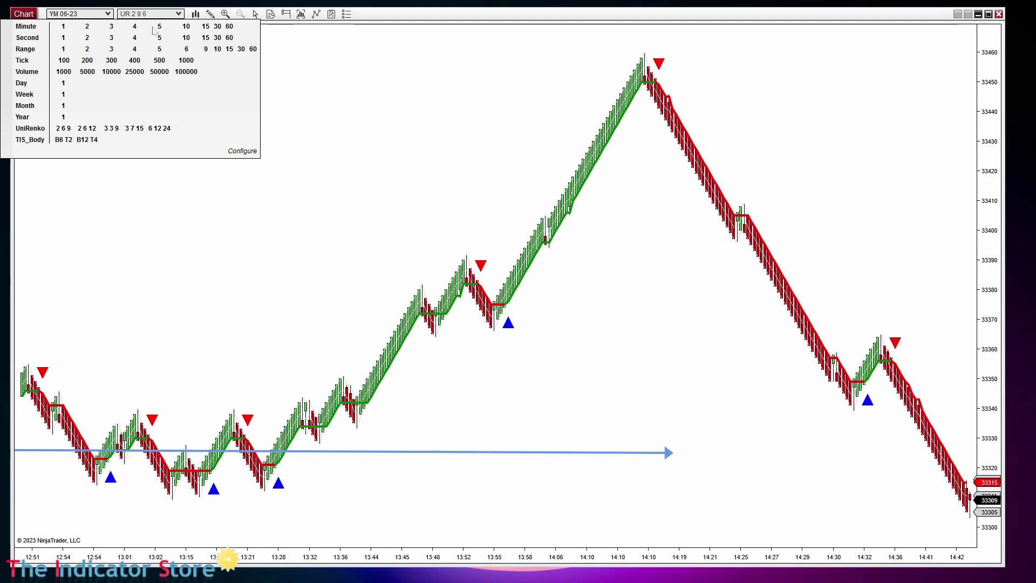
click(159, 27)
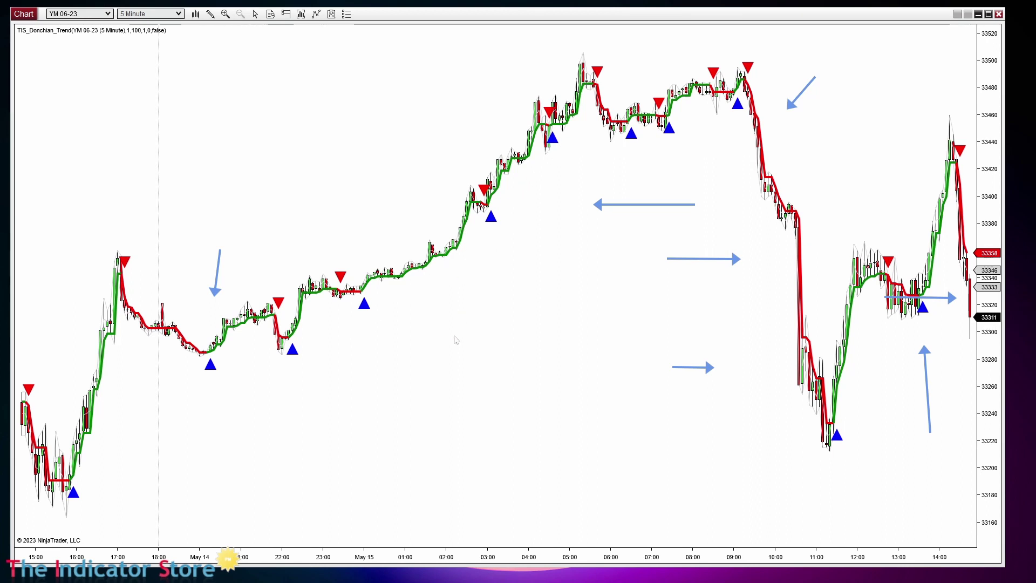
Open the indicator settings beside the May 14–15 signals, set the TIS_Donchian_Trend Threshold to 1 and apply it.
right_click(353, 187)
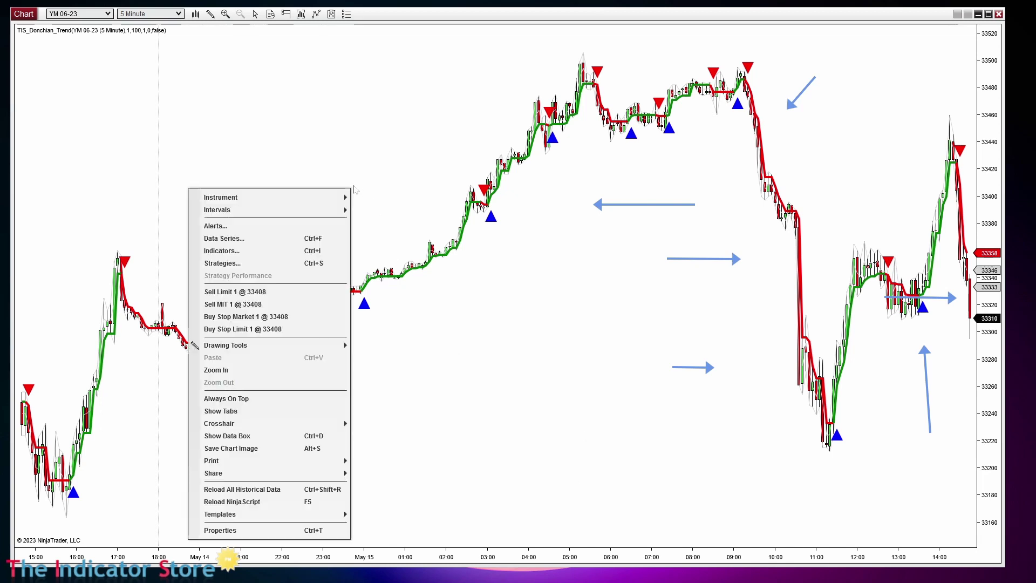
click(250, 256)
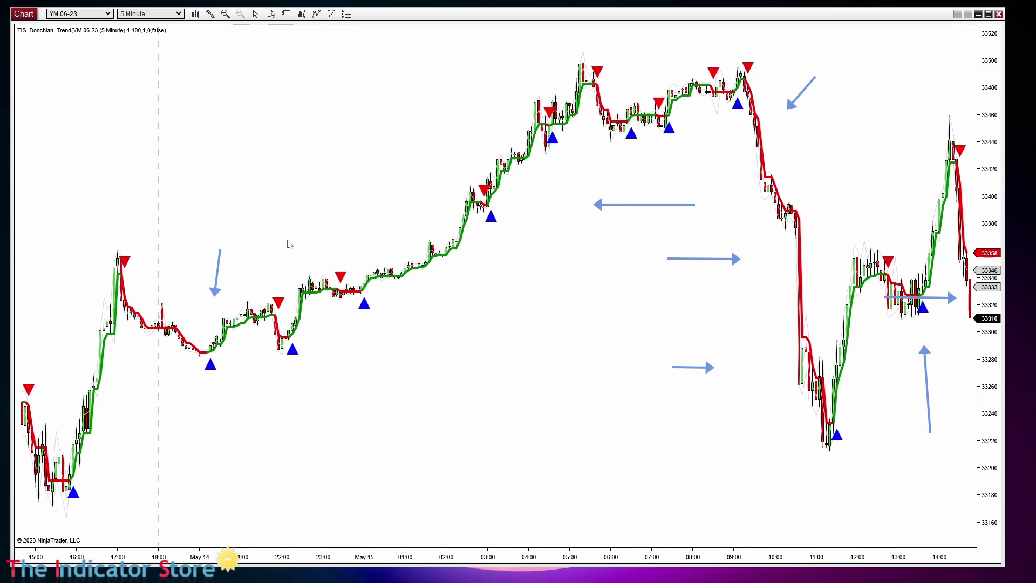
drag(526, 168, 125, 74)
click(136, 122)
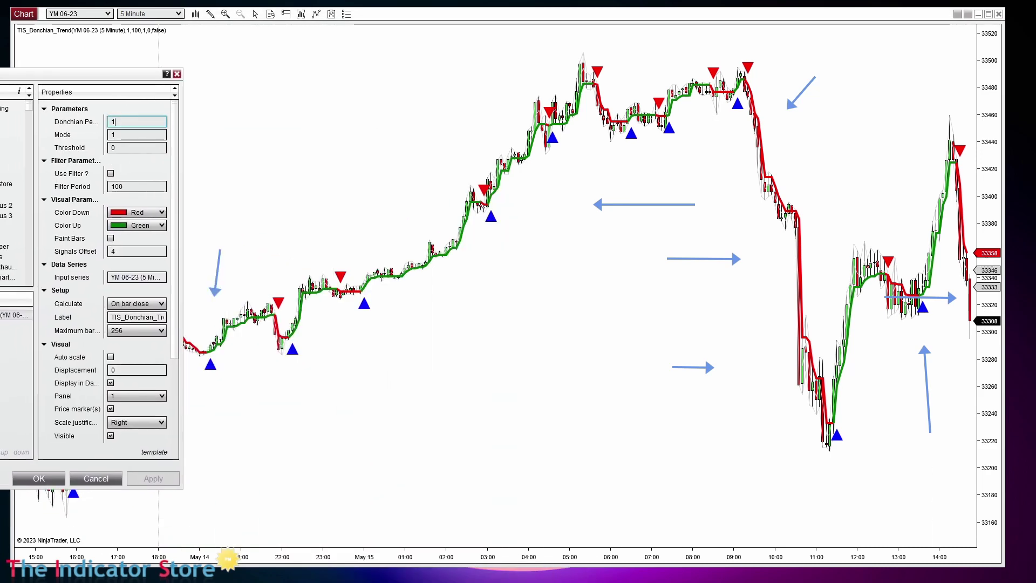
click(136, 147)
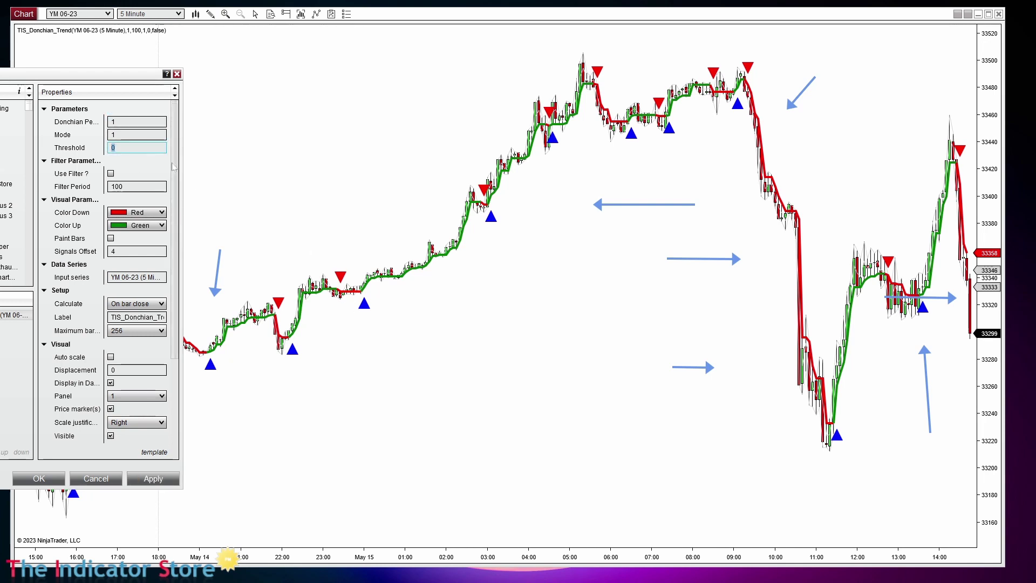
text(1)
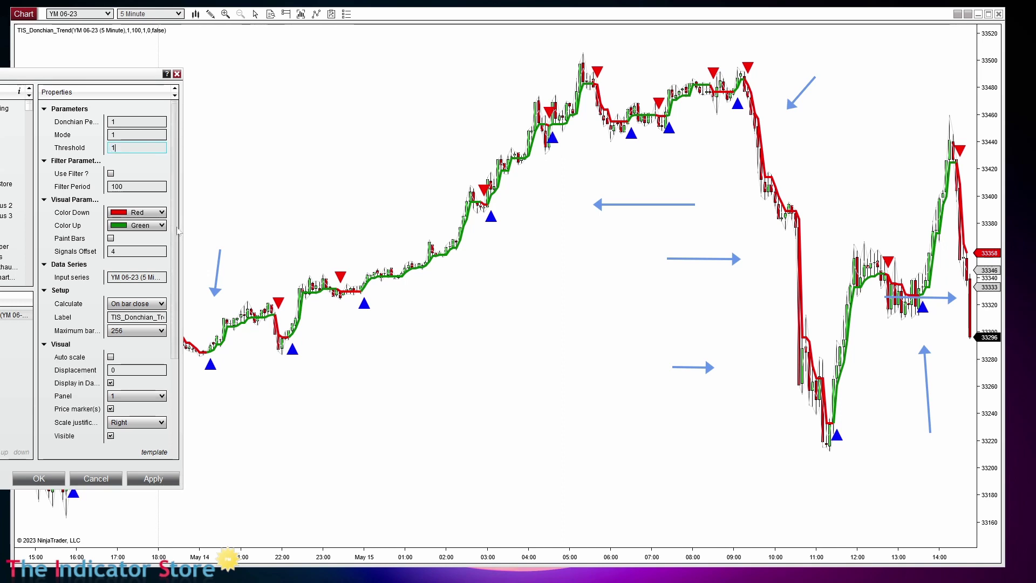
click(151, 477)
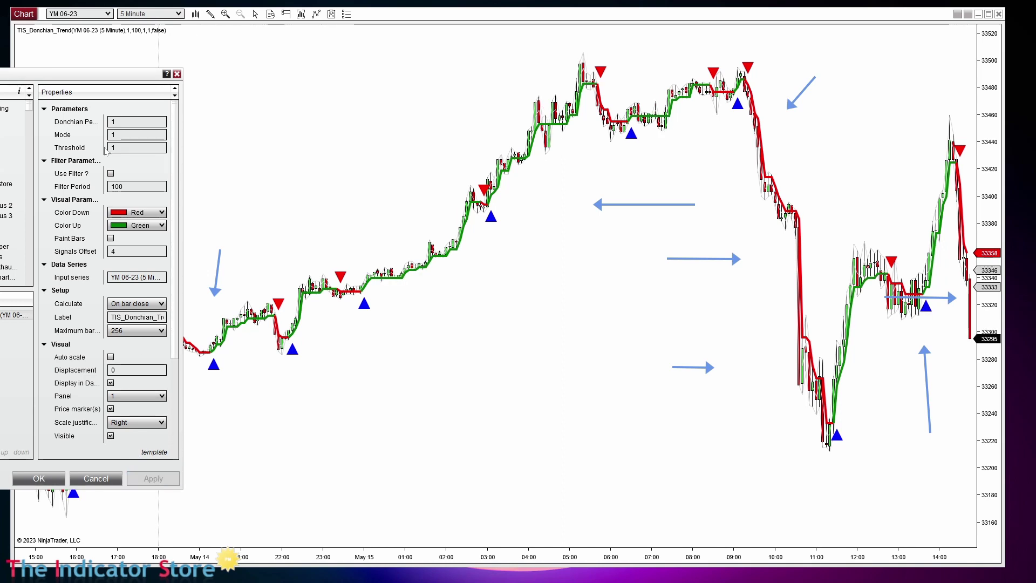
Set the TIS_Donchian_Trend Threshold to 4 and apply it to the chart.
key(BackSpace)
text(4)
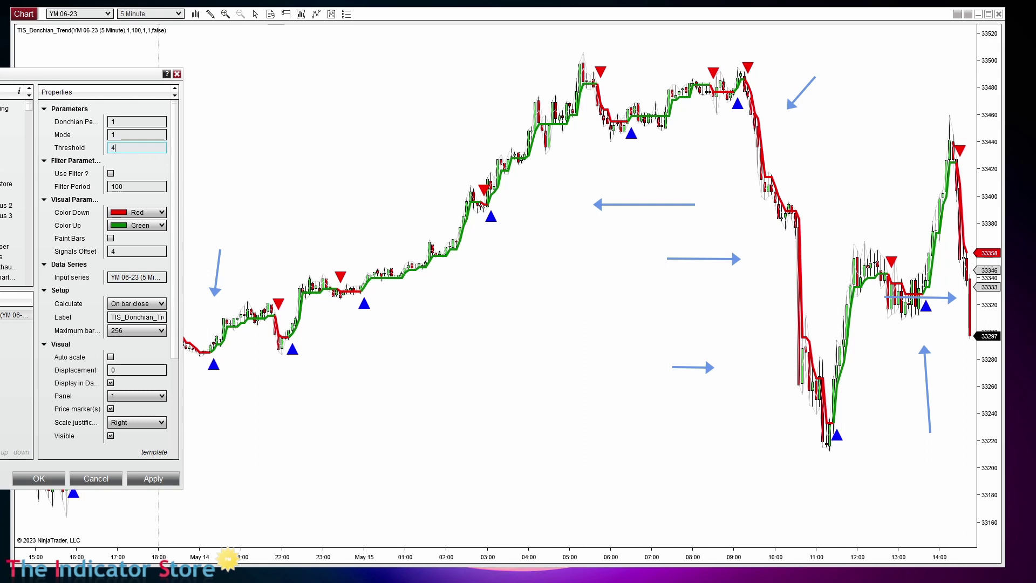
click(152, 478)
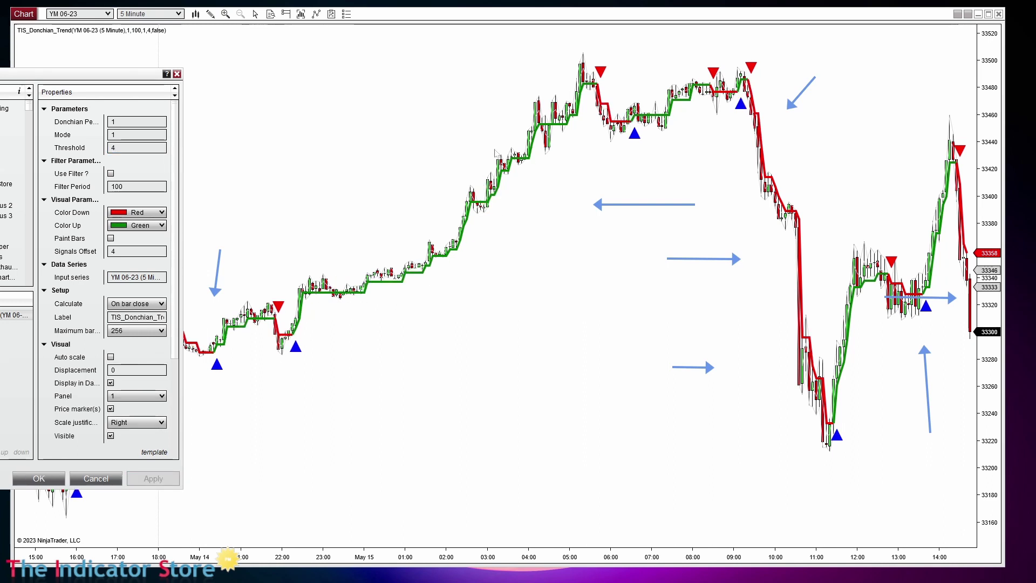
Try TIS_Donchian_Trend Threshold values of 8 and 15, applying each one to the chart.
click(137, 148)
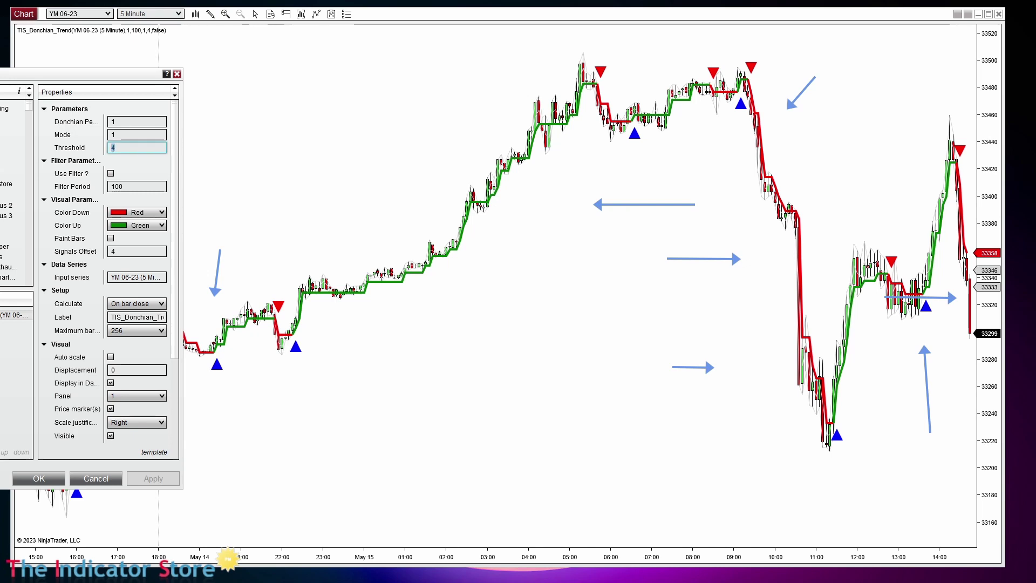
text(8)
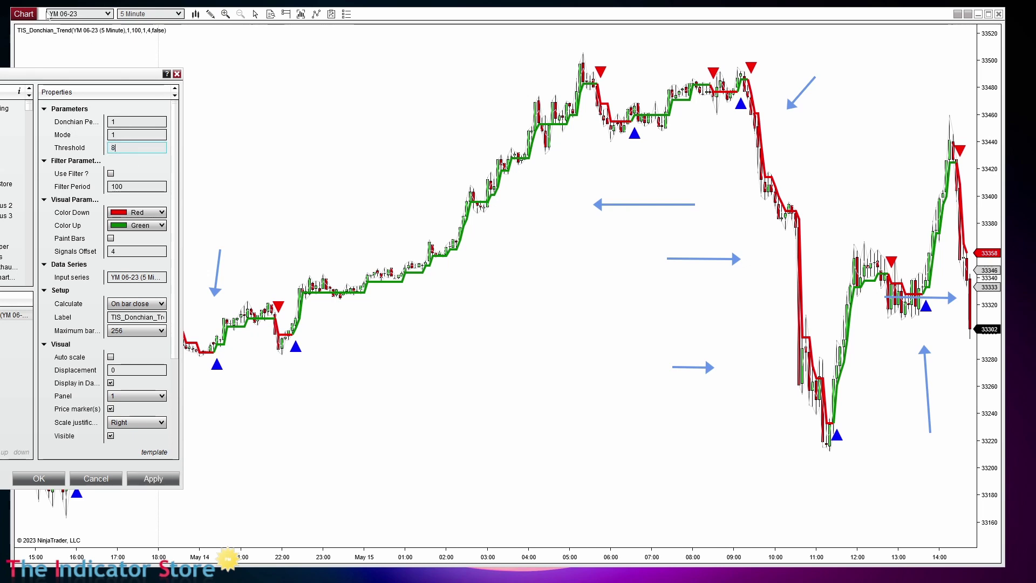
click(153, 479)
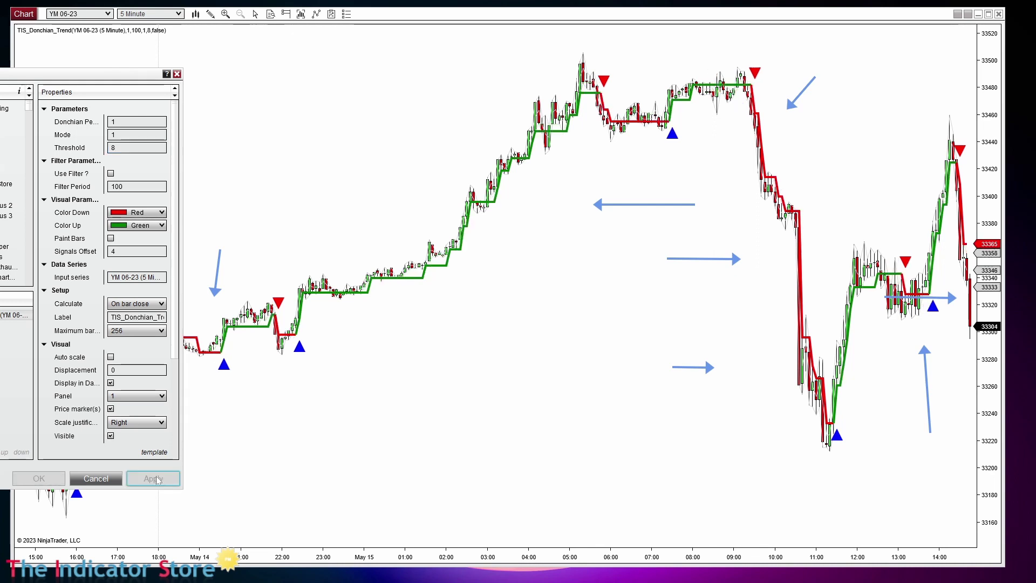
click(137, 148)
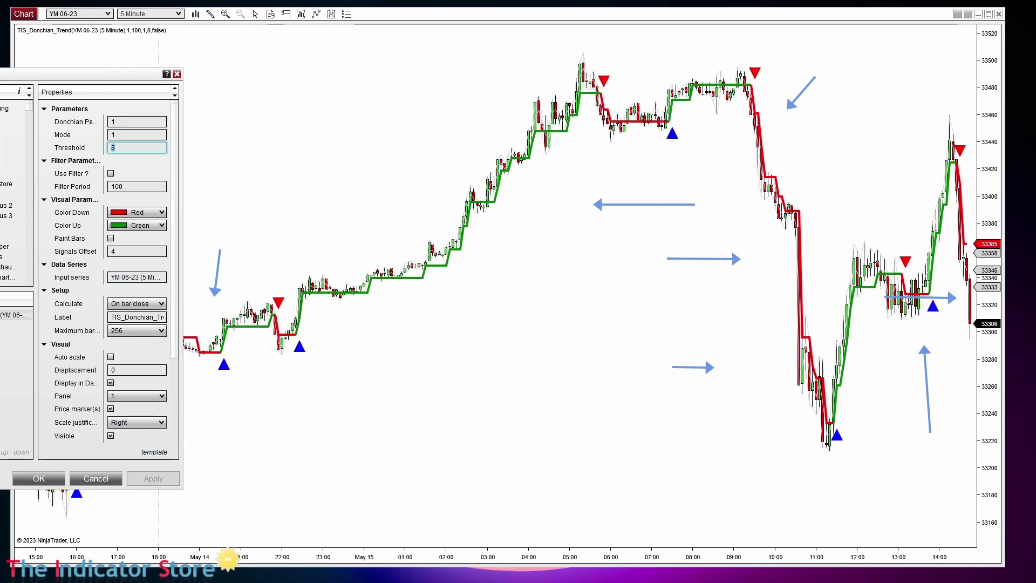
text(15)
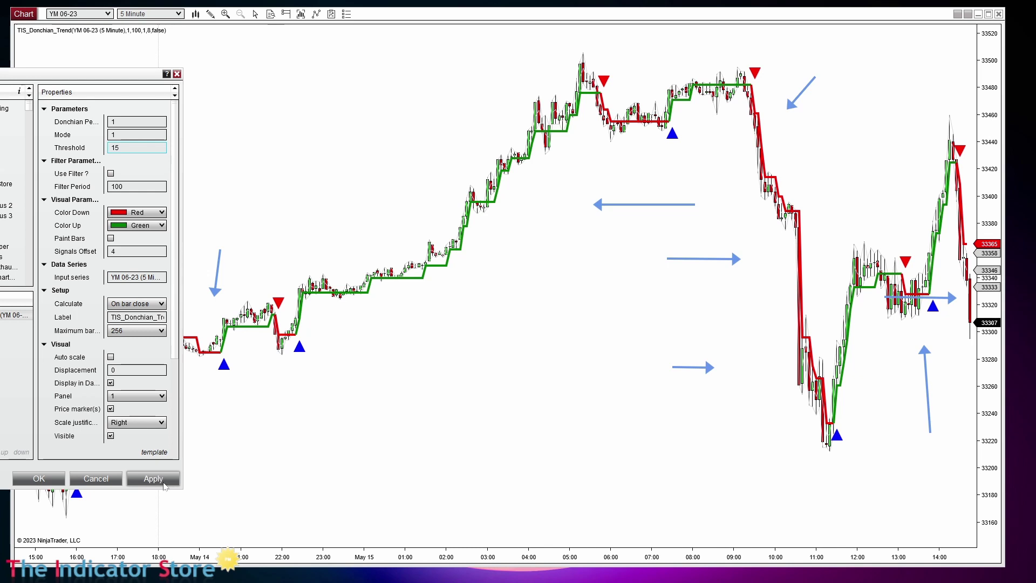
click(164, 482)
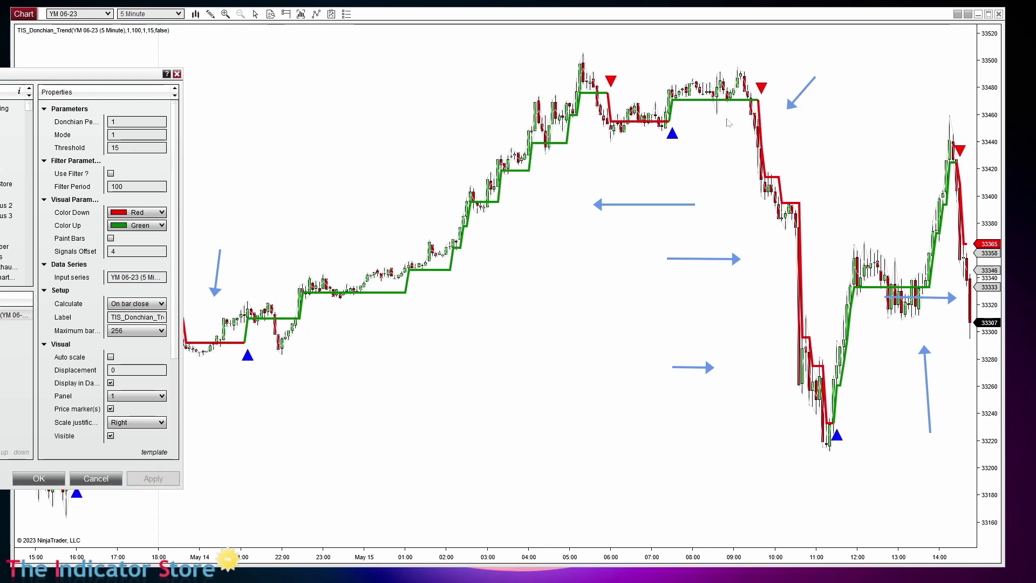
Set the TIS_Donchian_Trend Donchian Period to 4 and apply it to the chart.
click(125, 122)
text(4)
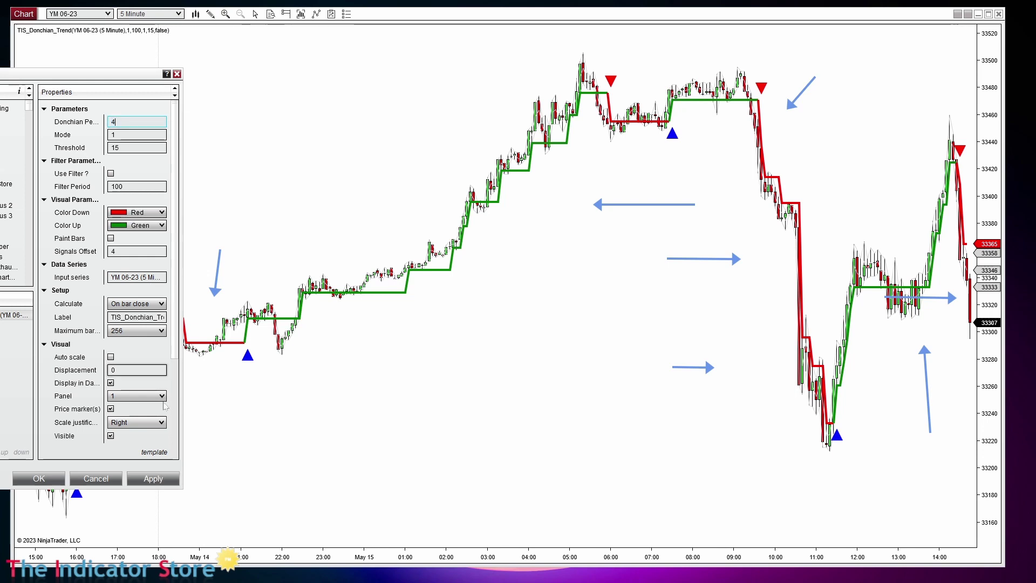
click(164, 480)
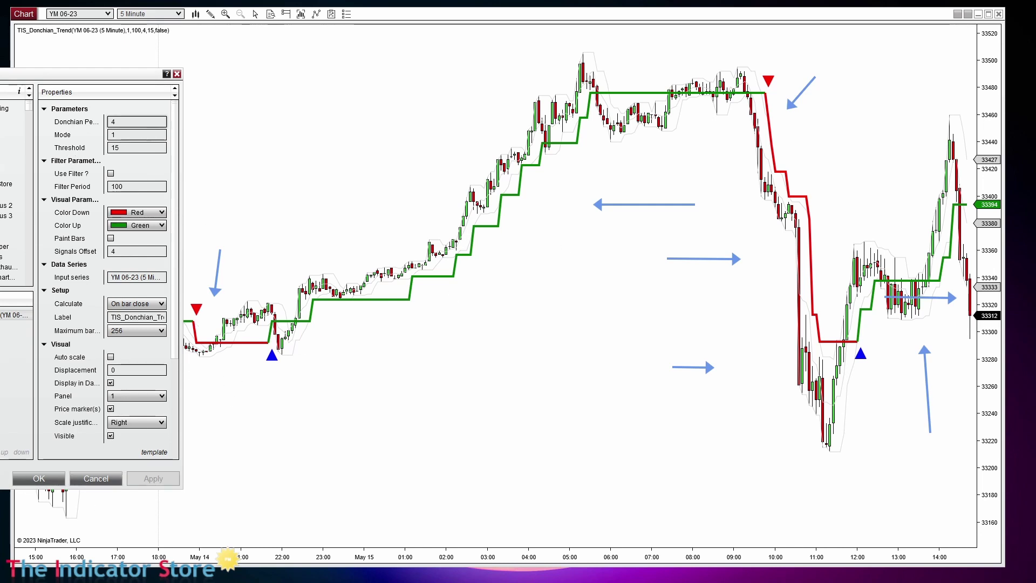
Set the TIS_Donchian_Trend Threshold to 0 and the Donchian Period to 12, and apply both.
double_click(132, 147)
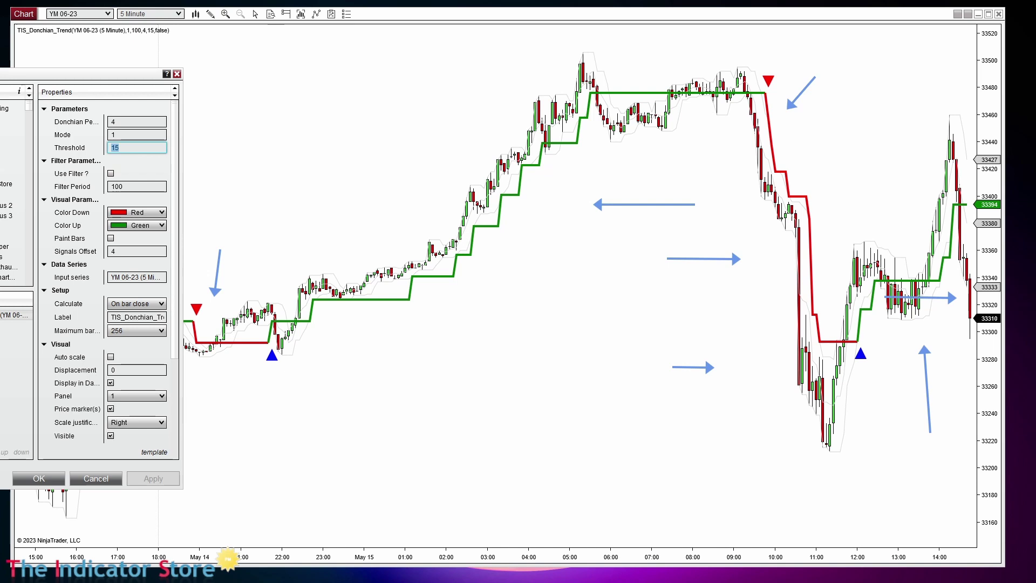
text(0)
double_click(137, 122)
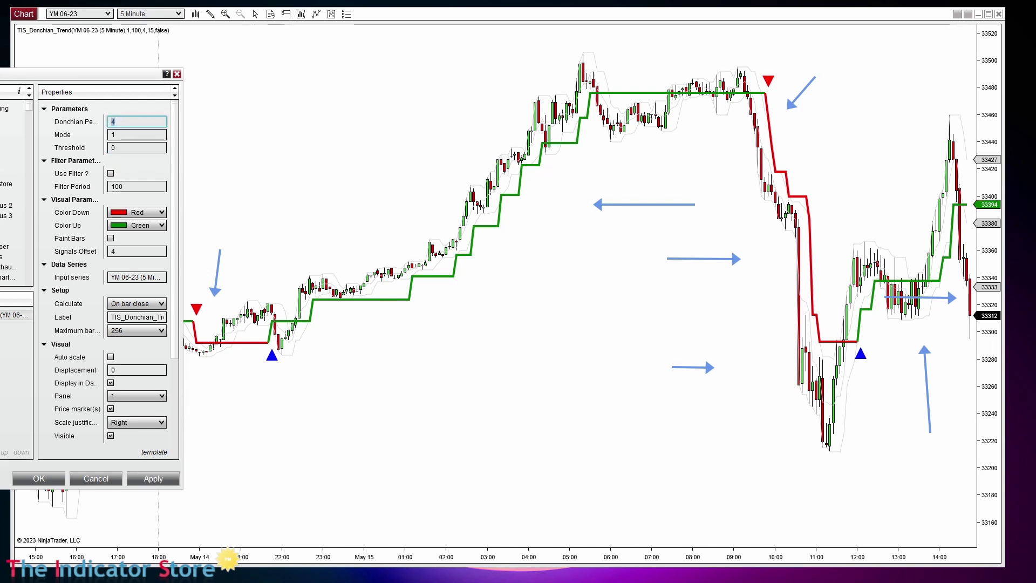
text(12)
click(153, 479)
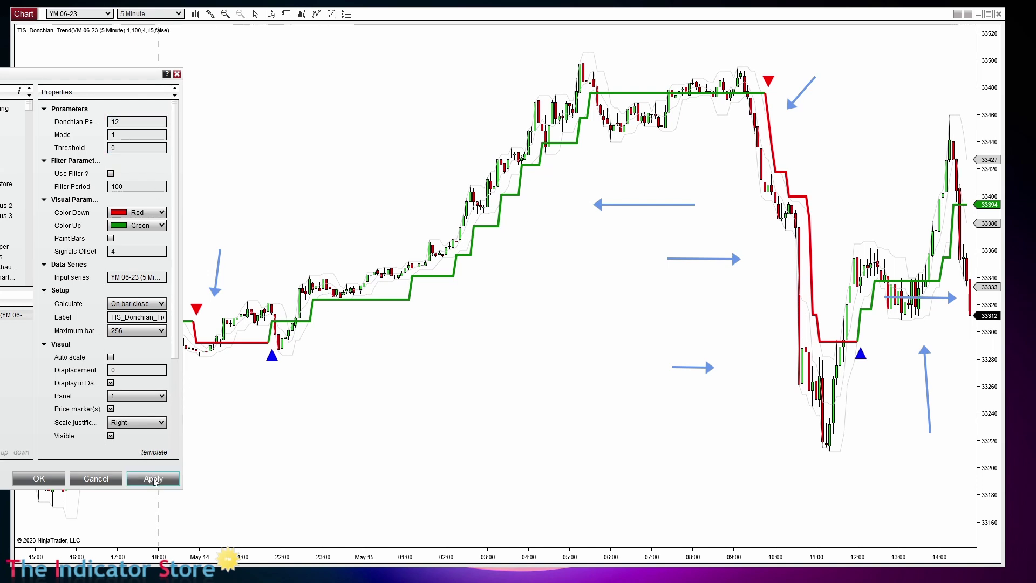
Change the Donchian Period to 10, apply it and close the indicator settings.
click(124, 122)
key(BackSpace)
text(0)
click(151, 479)
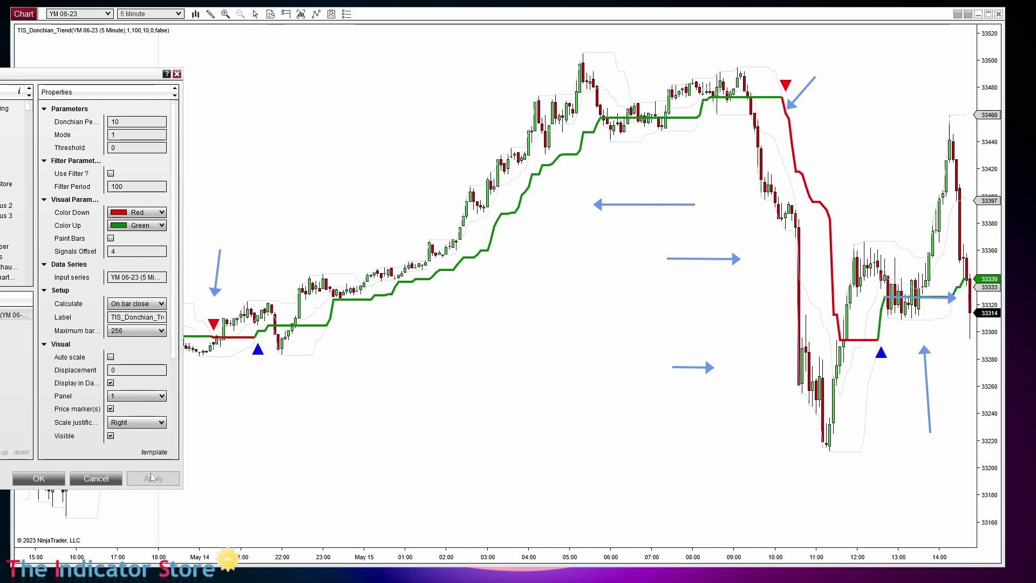
click(39, 478)
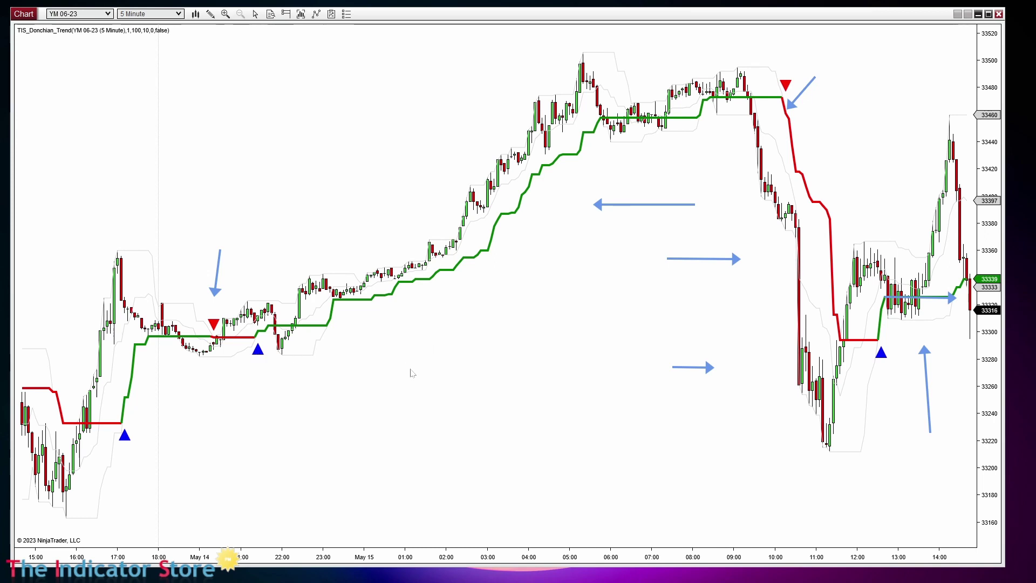
Reopen the indicator settings, widen the dialog and set the Trend plot's color to Black.
right_click(313, 153)
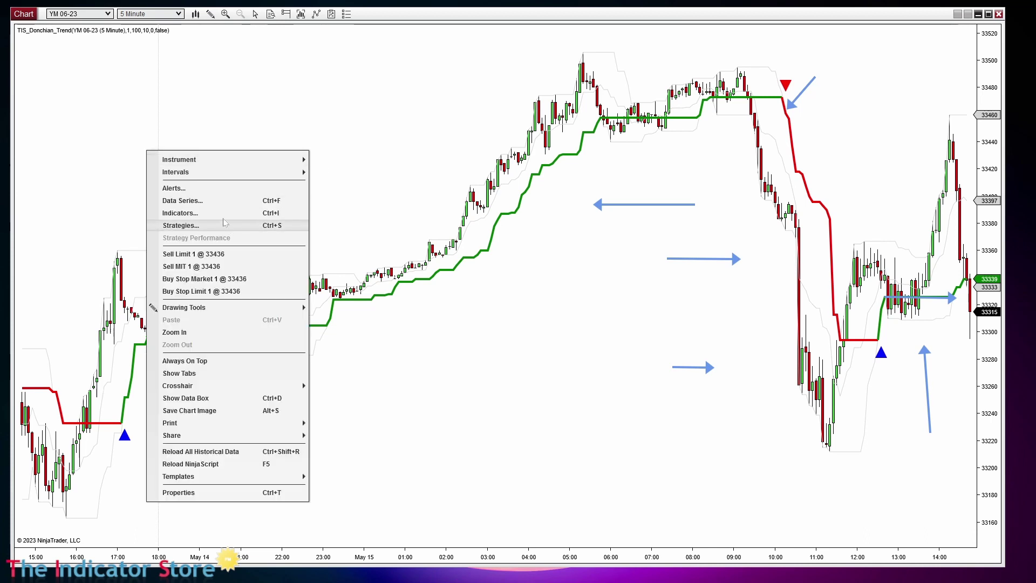
click(223, 220)
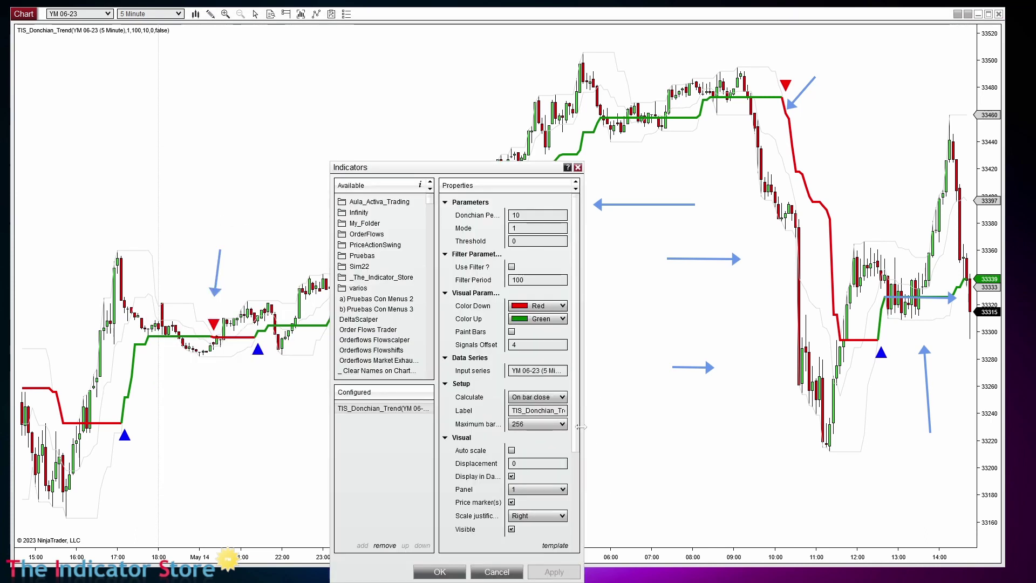
scroll(567, 539, down, 3)
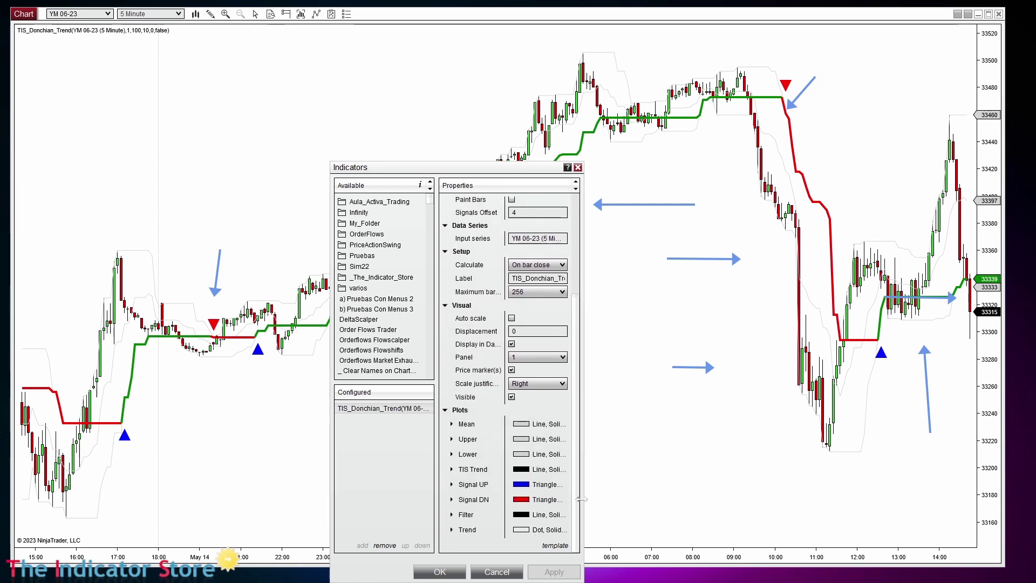
drag(659, 499, 634, 506)
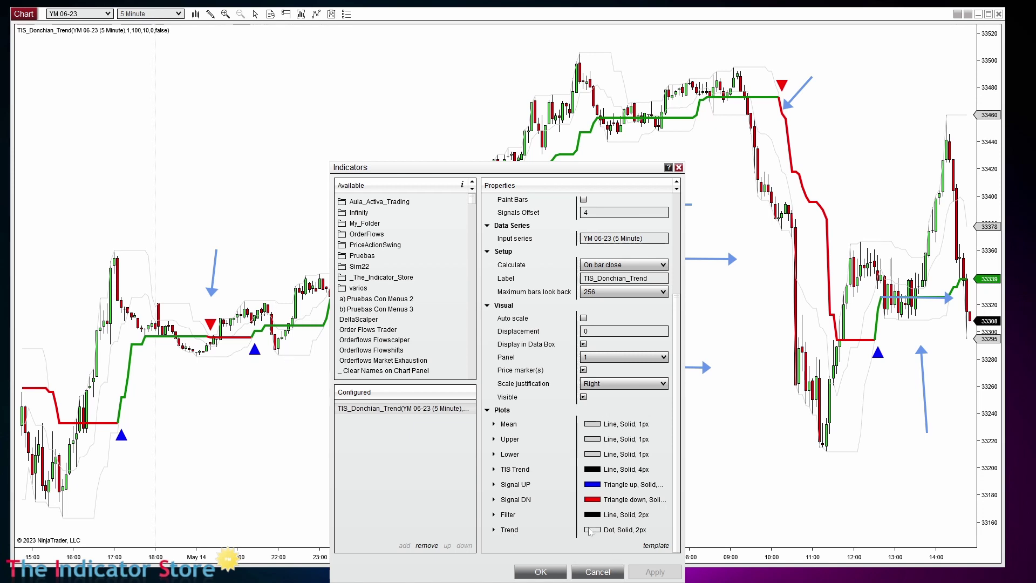
click(495, 531)
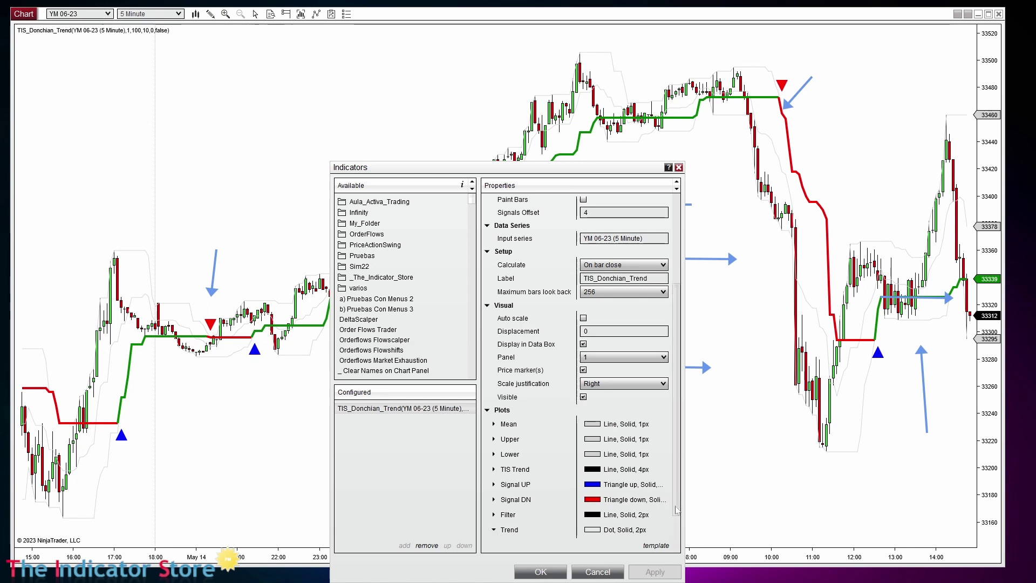
drag(679, 511, 683, 556)
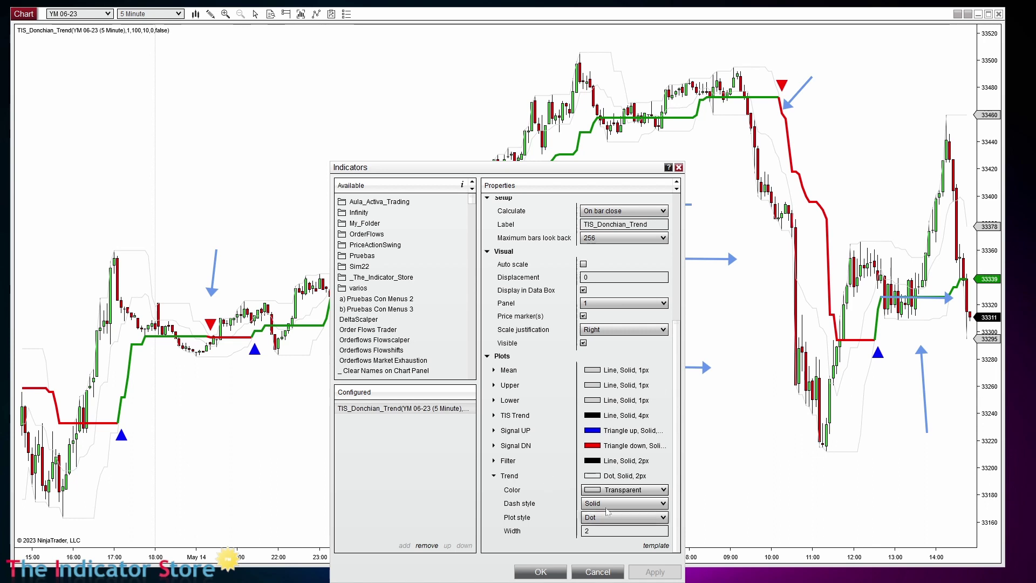
click(664, 489)
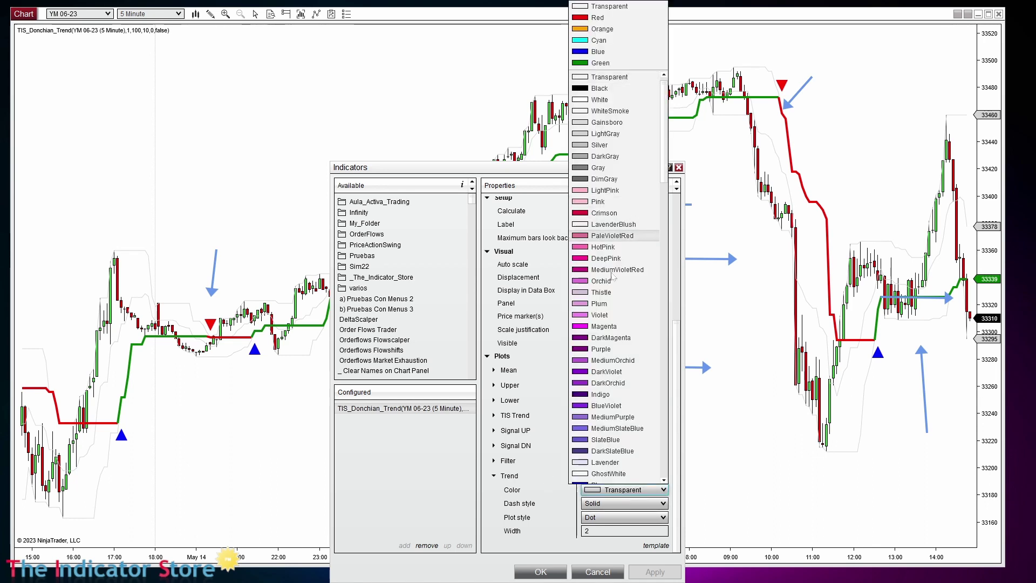
click(602, 88)
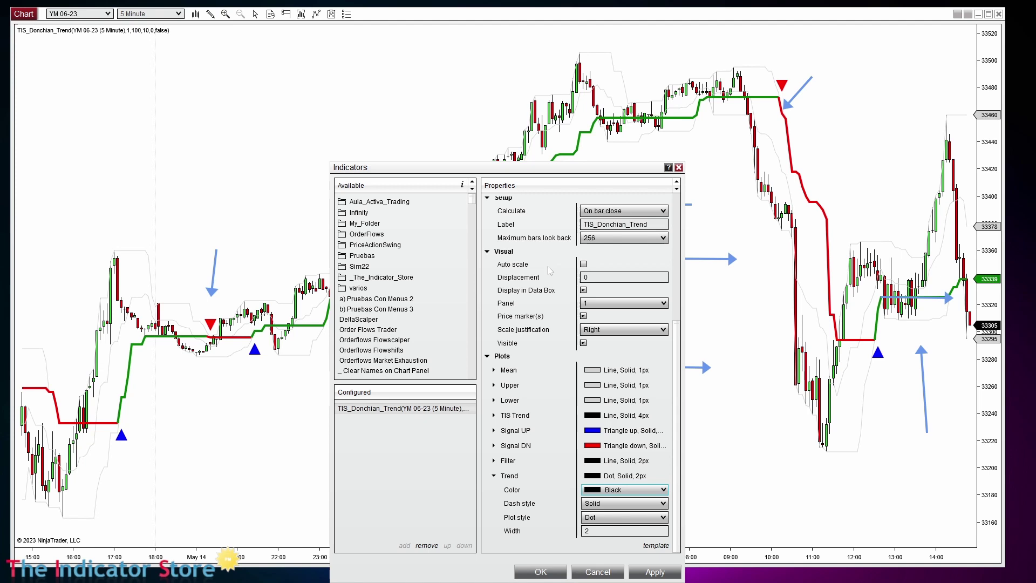
Apply the indicator with Auto scale on to view the Trend plot, turn Auto scale off again, apply and close the settings.
click(583, 265)
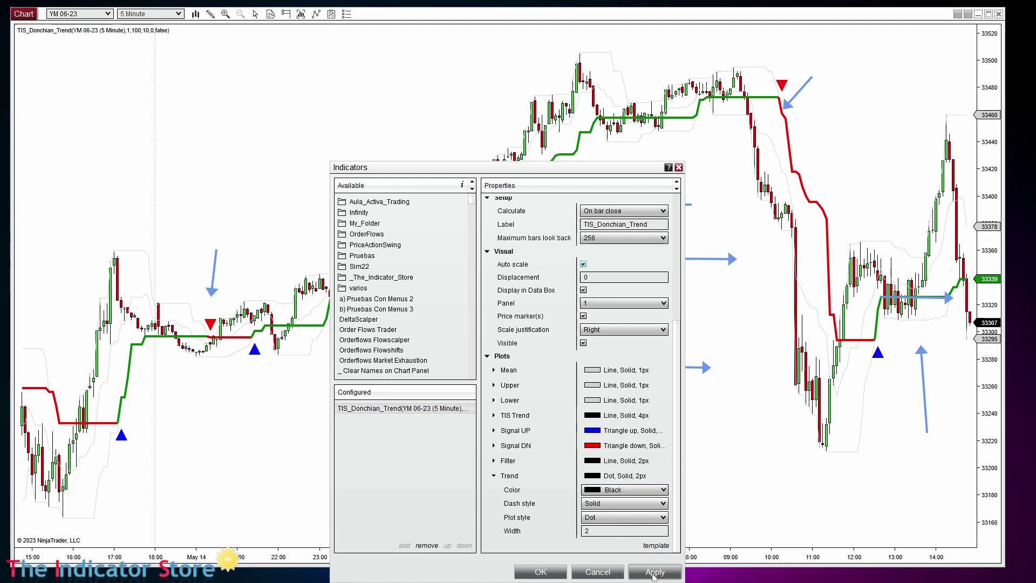
click(655, 572)
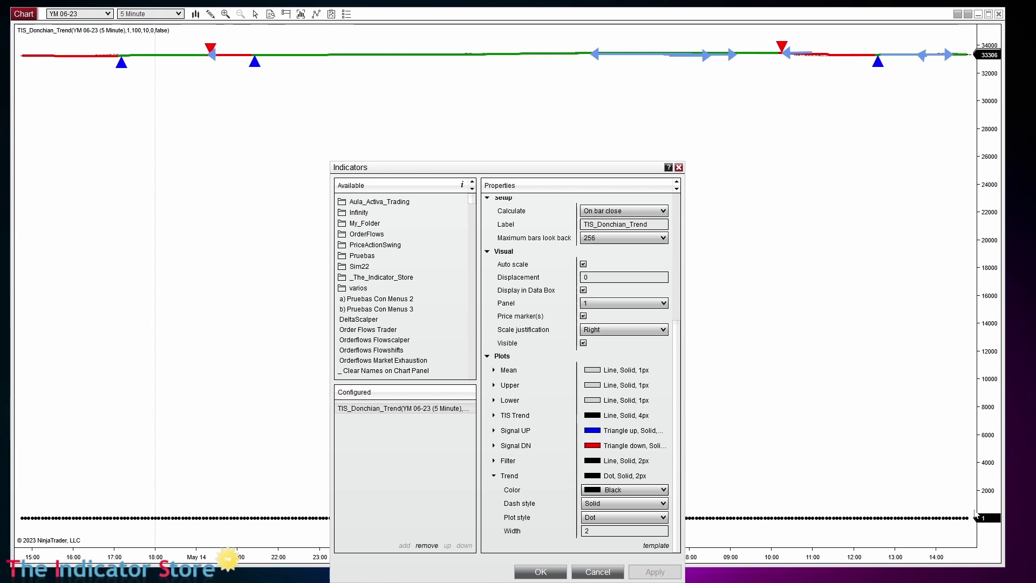
click(584, 264)
click(655, 572)
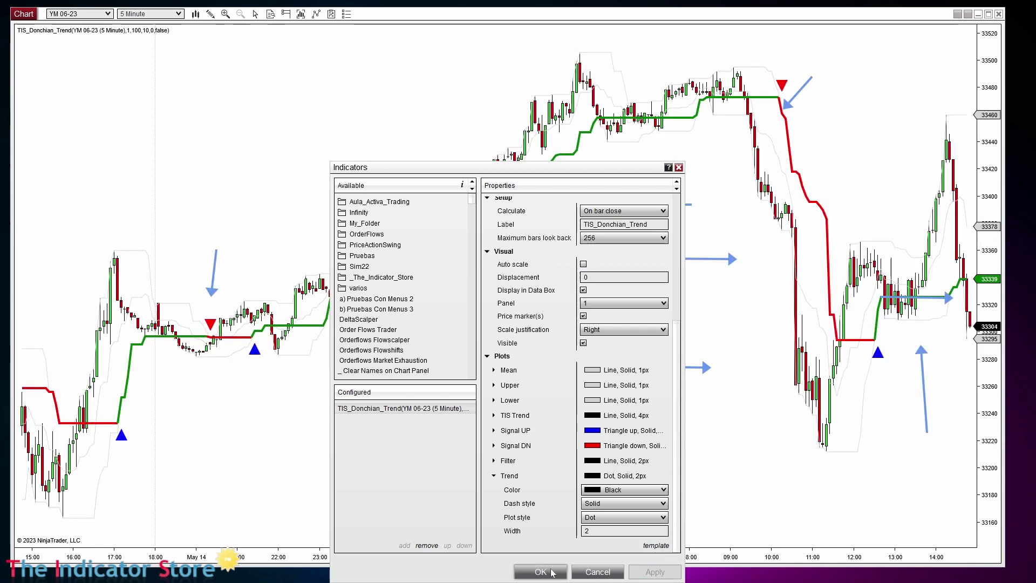
click(540, 572)
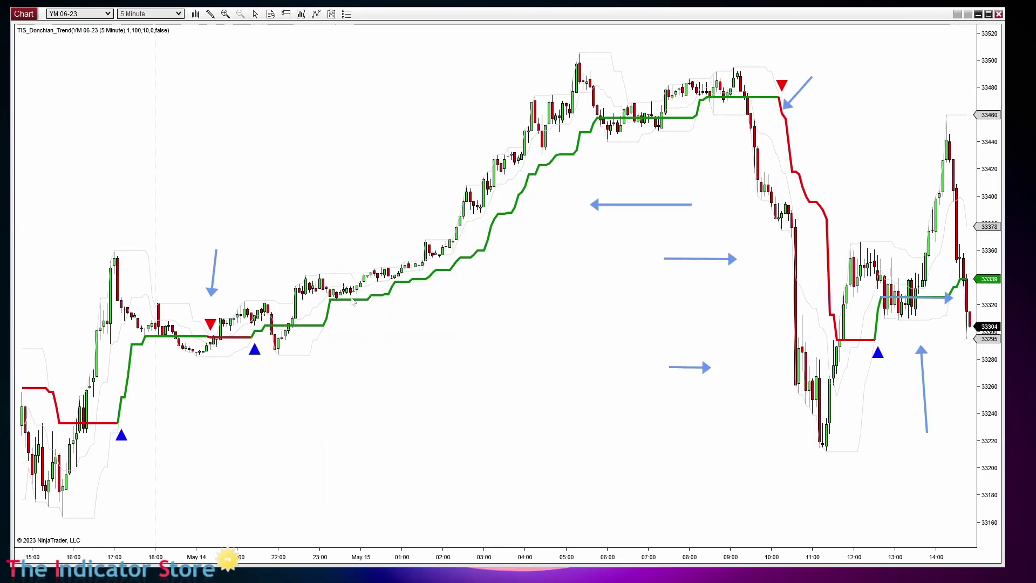
Reopen the indicator settings, set the Donchian Period to 1 with Threshold left at 0, and confirm the change.
mouse_move(361, 316)
right_click(354, 130)
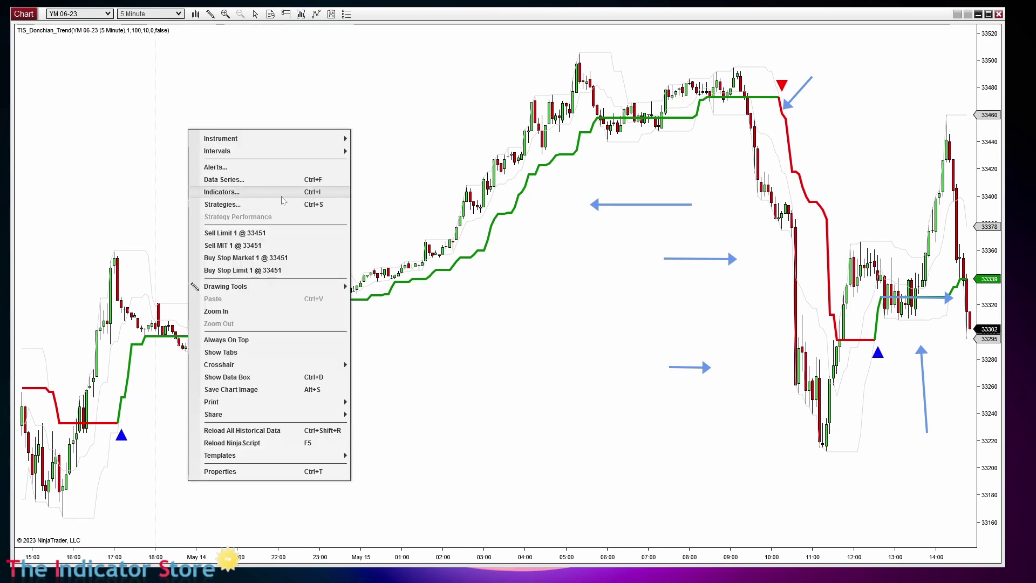
key(Escape)
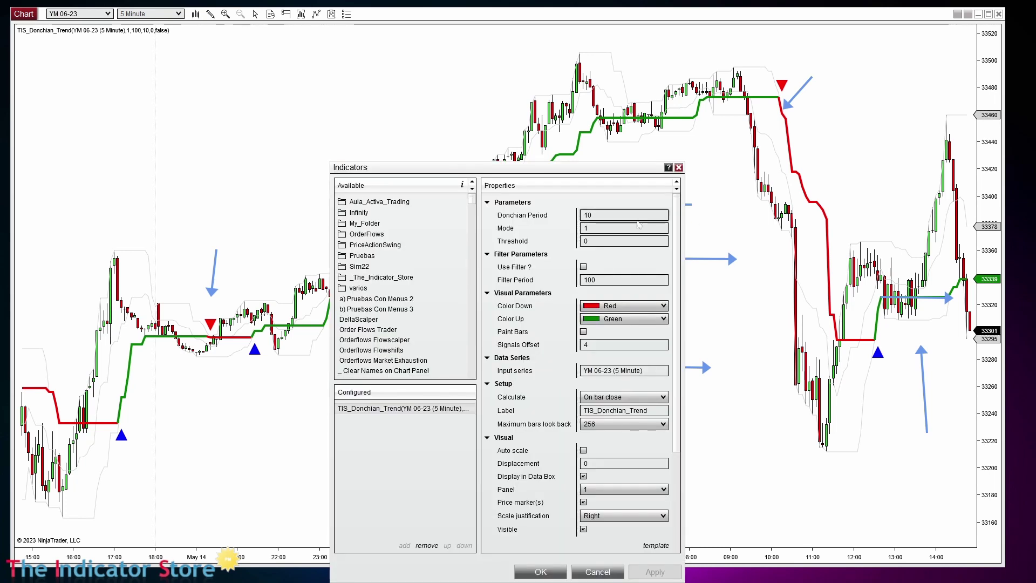
click(548, 218)
text(1)
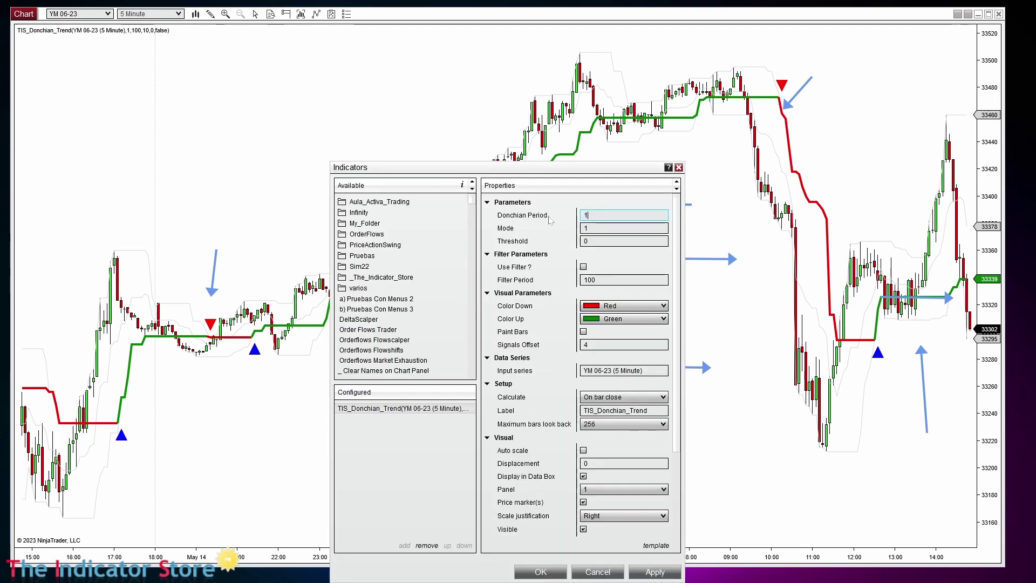
click(542, 244)
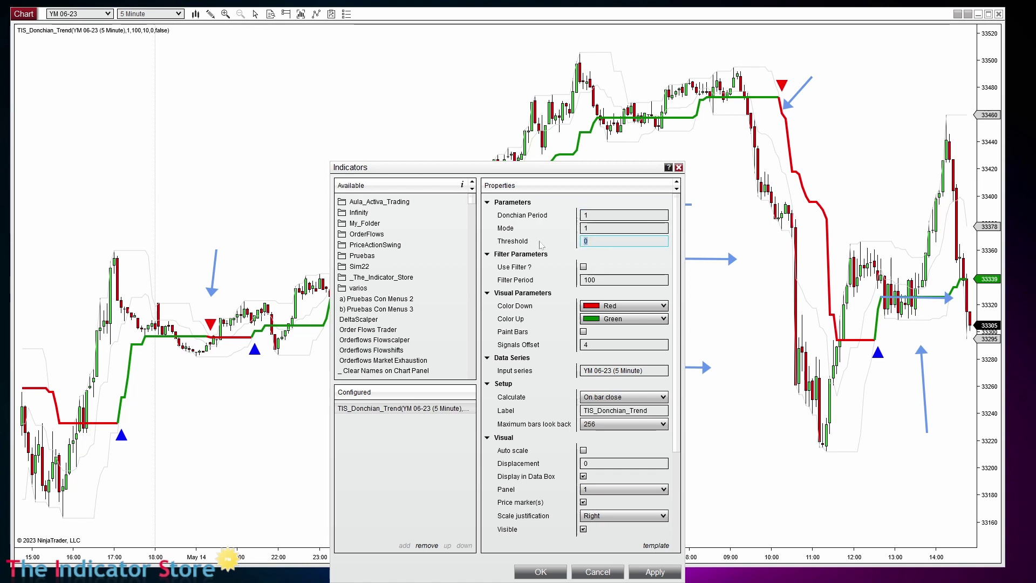
click(540, 576)
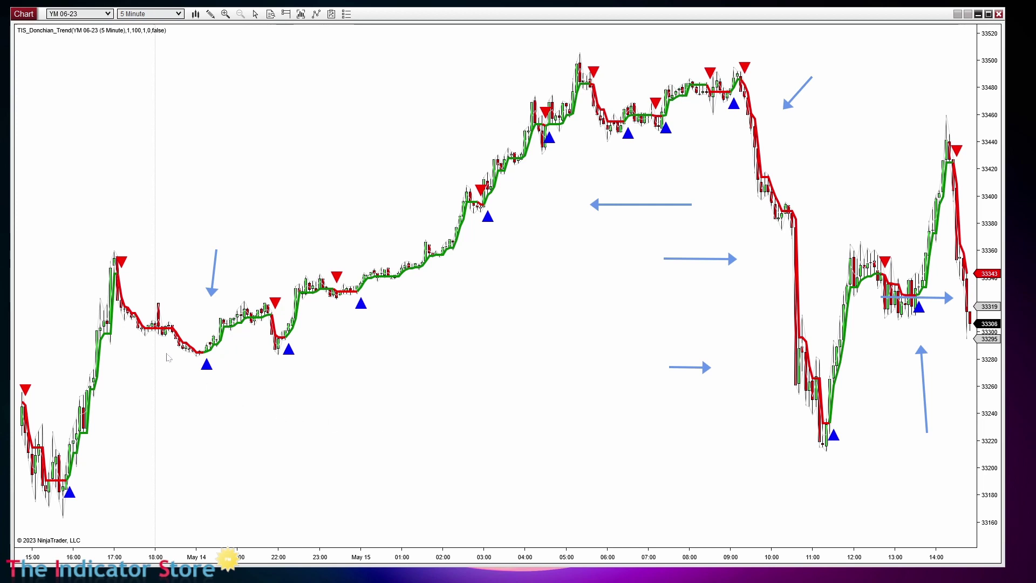
Enable Use Filter with Filter Period 100 for TIS_Donchian_Trend, apply it and move the settings dialog down to uncover the chart.
right_click(340, 170)
click(264, 236)
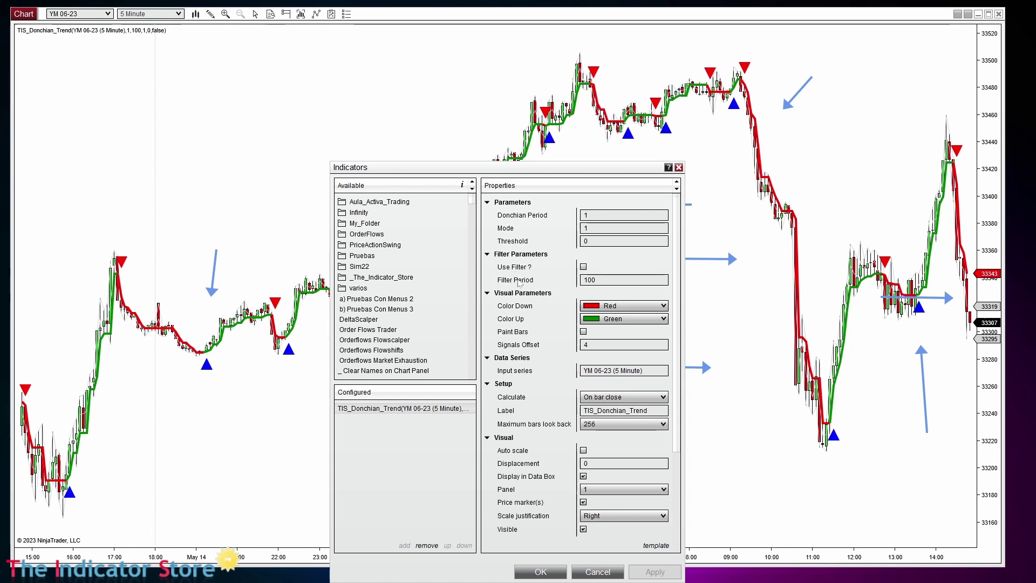
click(540, 283)
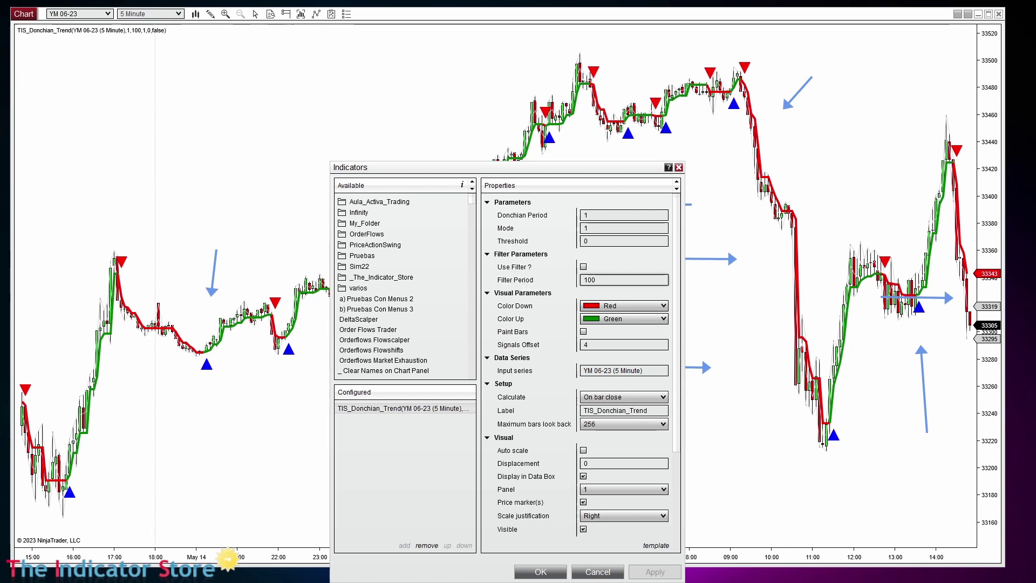
click(583, 266)
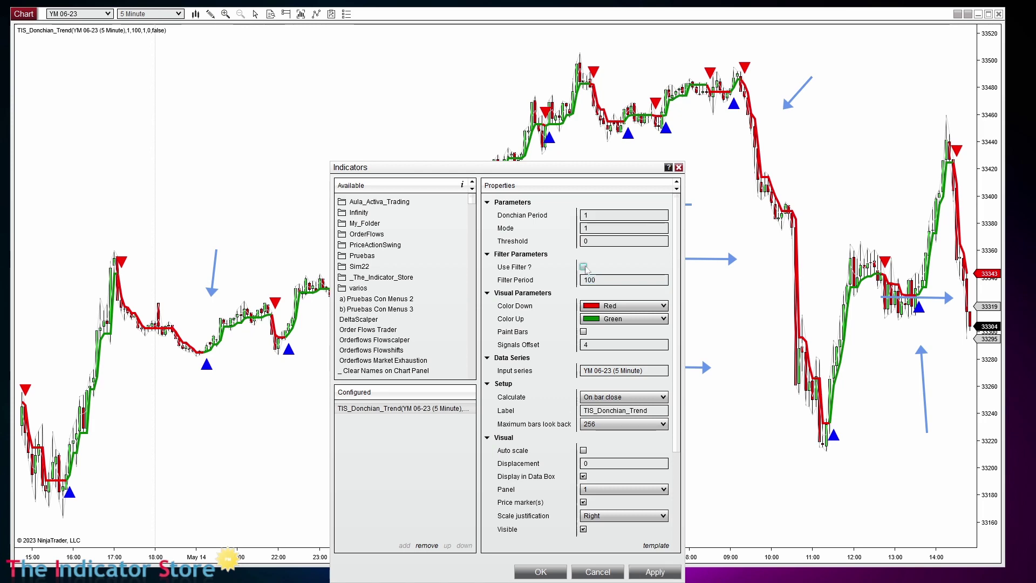
click(664, 575)
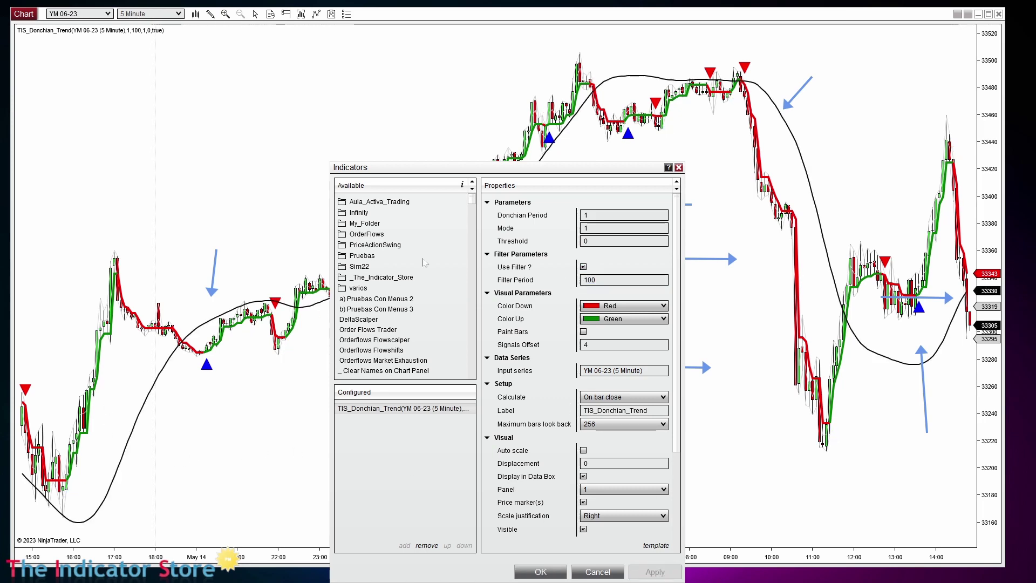
drag(569, 173, 565, 405)
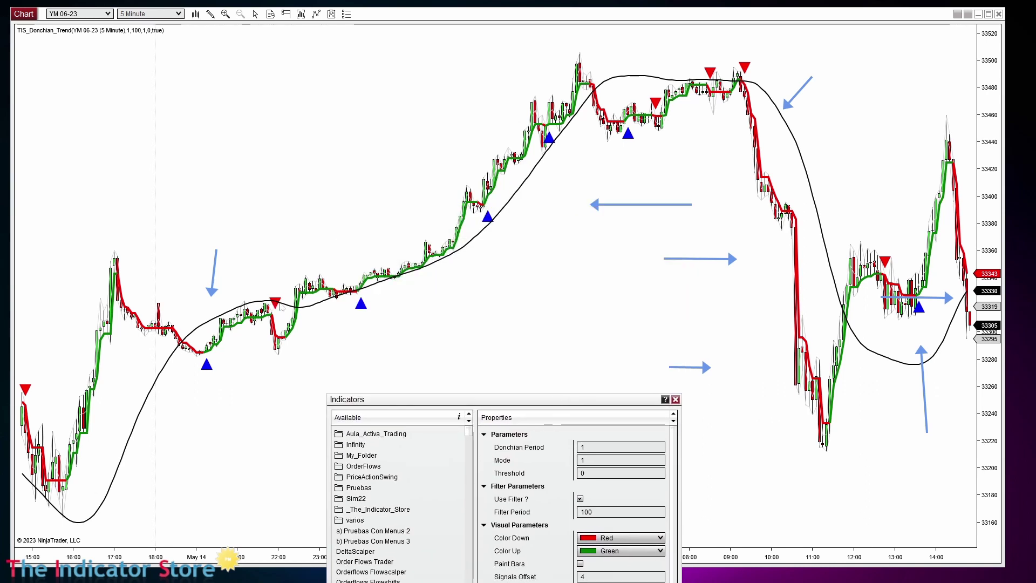
Set the Filter Period to 150, apply it and move the settings dialog away to uncover the chart.
click(621, 511)
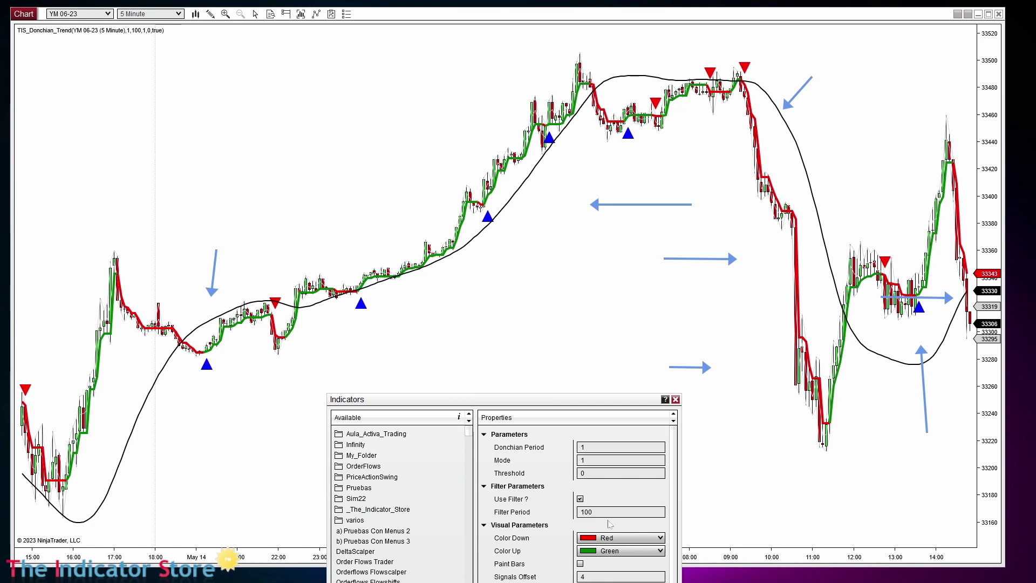
text(150)
drag(540, 399, 660, 186)
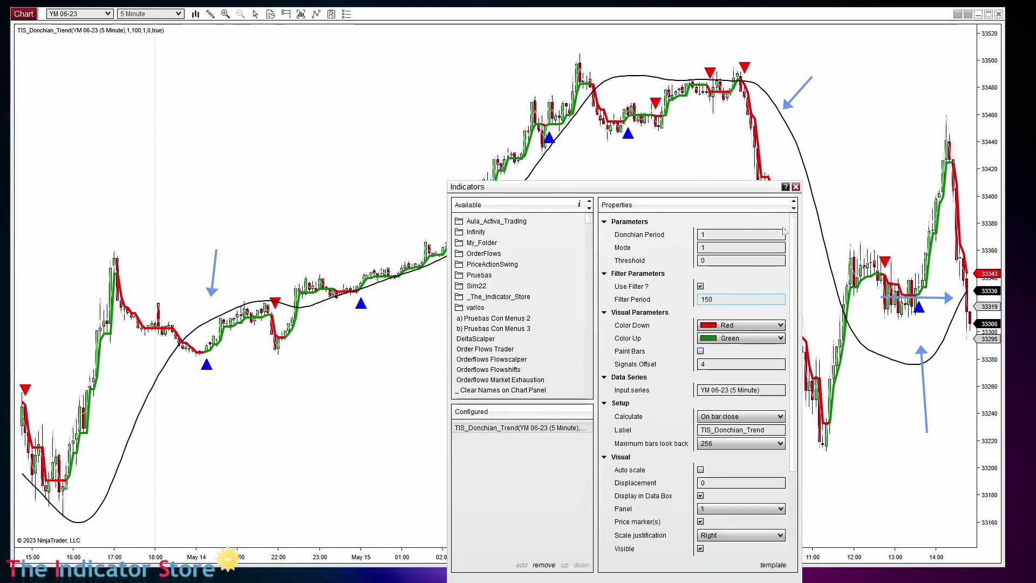
drag(759, 189, 799, 134)
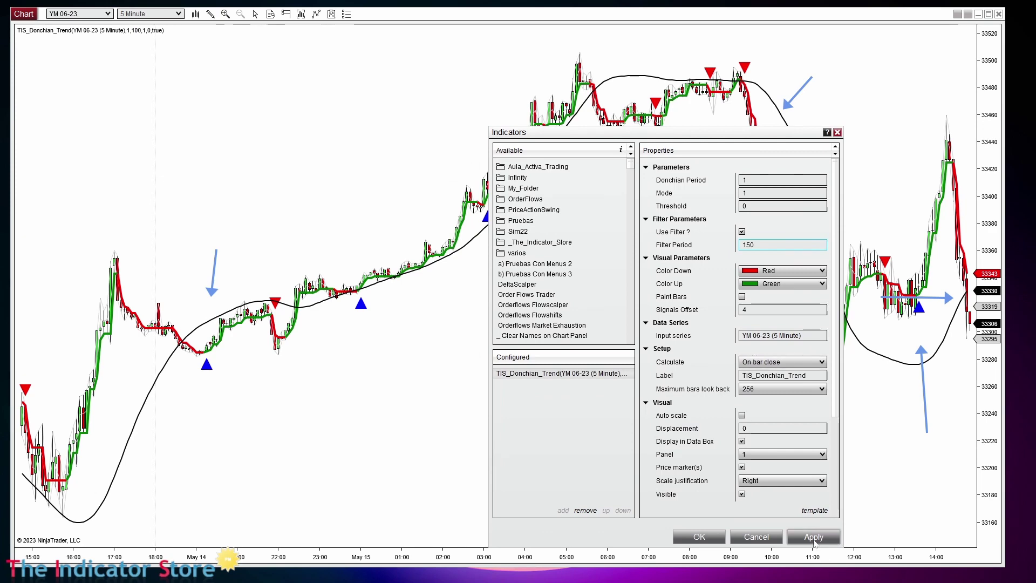
click(814, 537)
drag(700, 140, 314, 467)
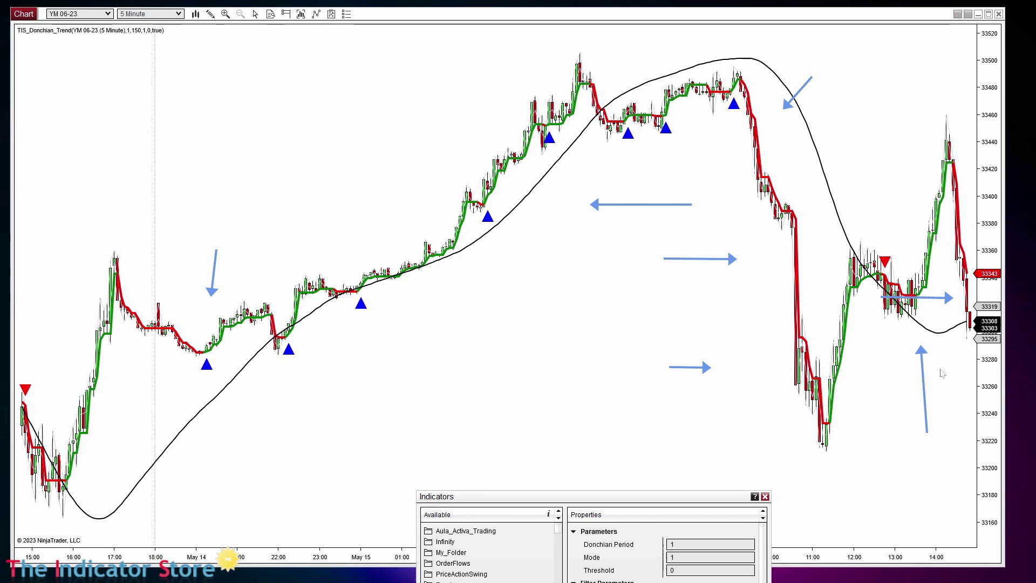
Set the Filter Period to 50 and apply it, then disable Use Filter and confirm the settings.
drag(707, 496, 699, 190)
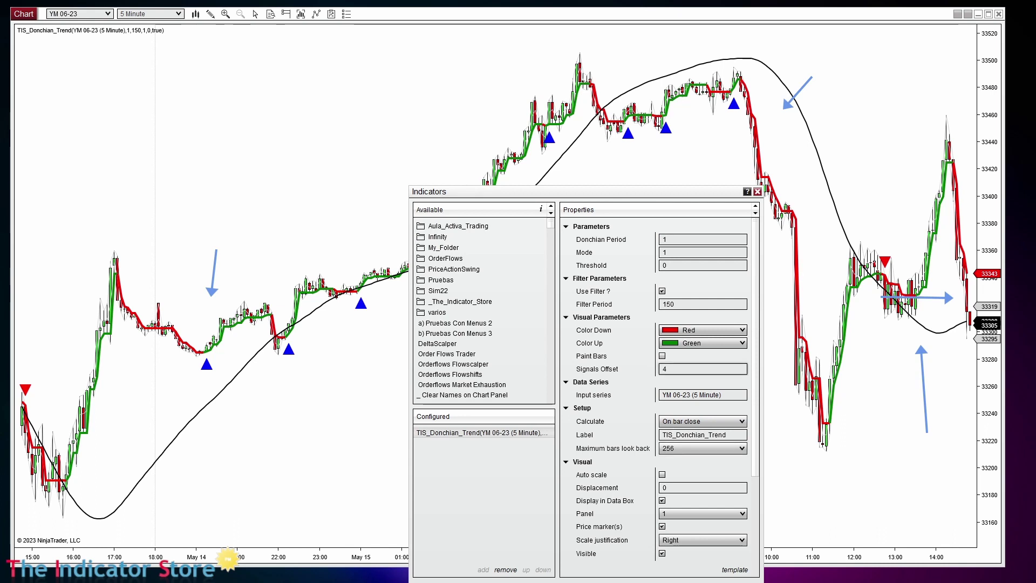
click(616, 304)
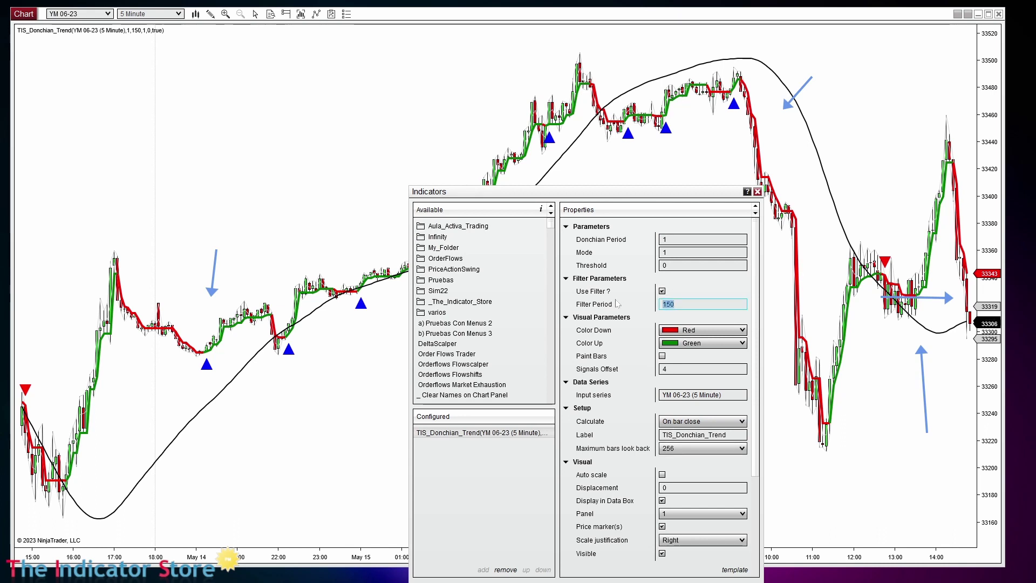
text(50)
drag(698, 194, 734, 101)
click(770, 503)
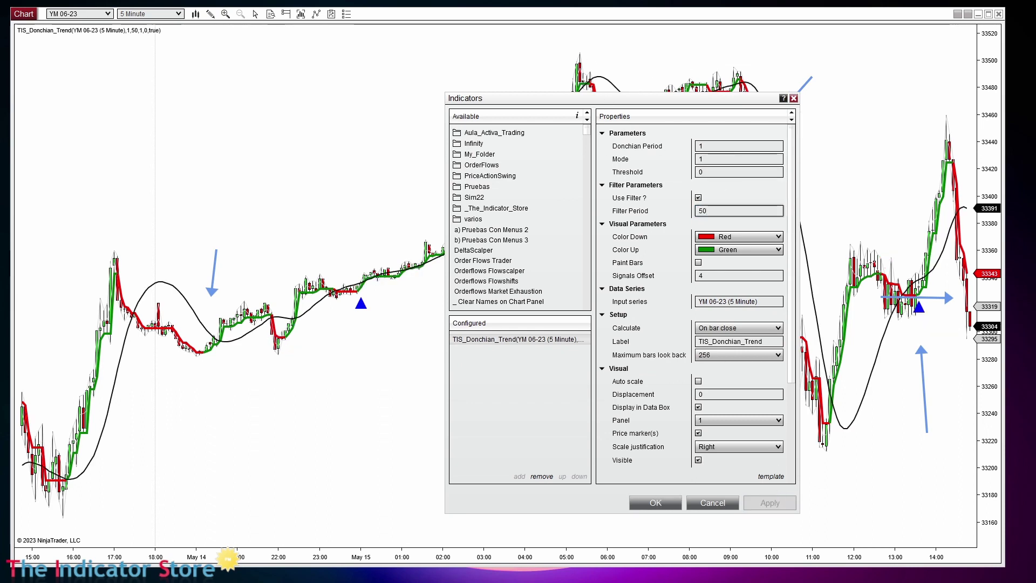
click(698, 198)
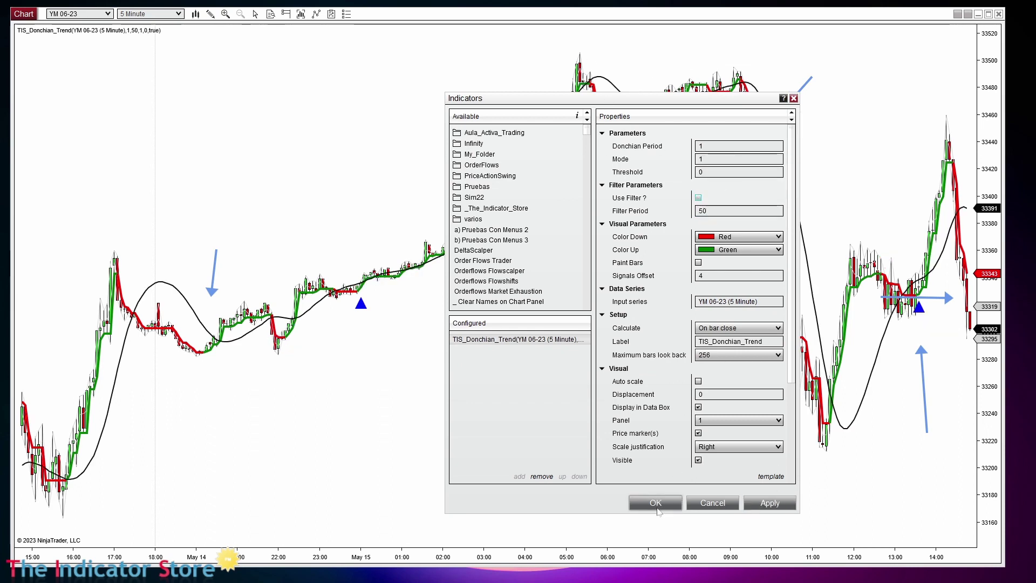
click(657, 507)
Reopen the indicator settings, set the Mode of TIS_Donchian_Trend to 2 (Close) and confirm.
key(ctrl+i)
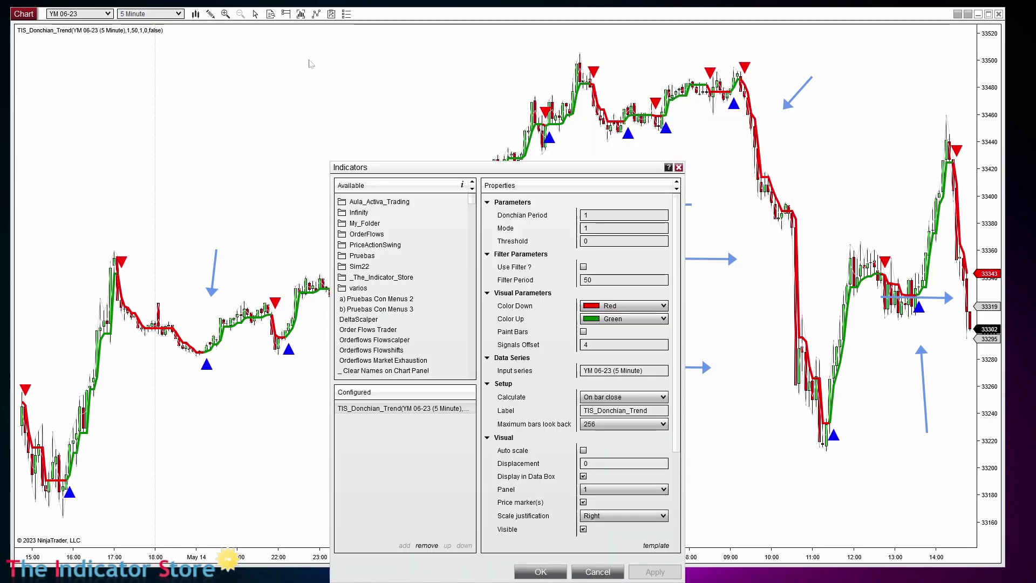
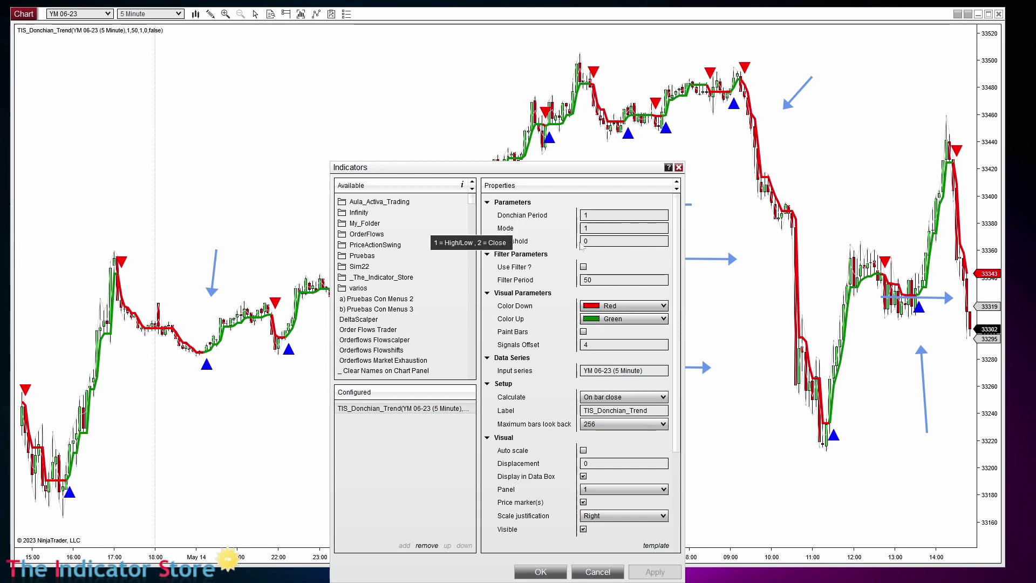
click(604, 227)
text(2)
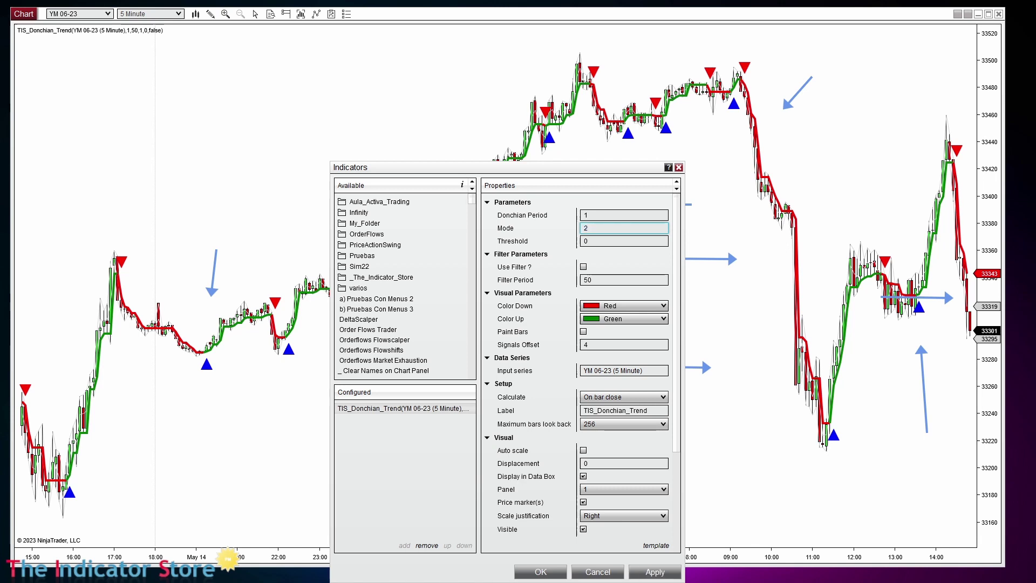
click(541, 572)
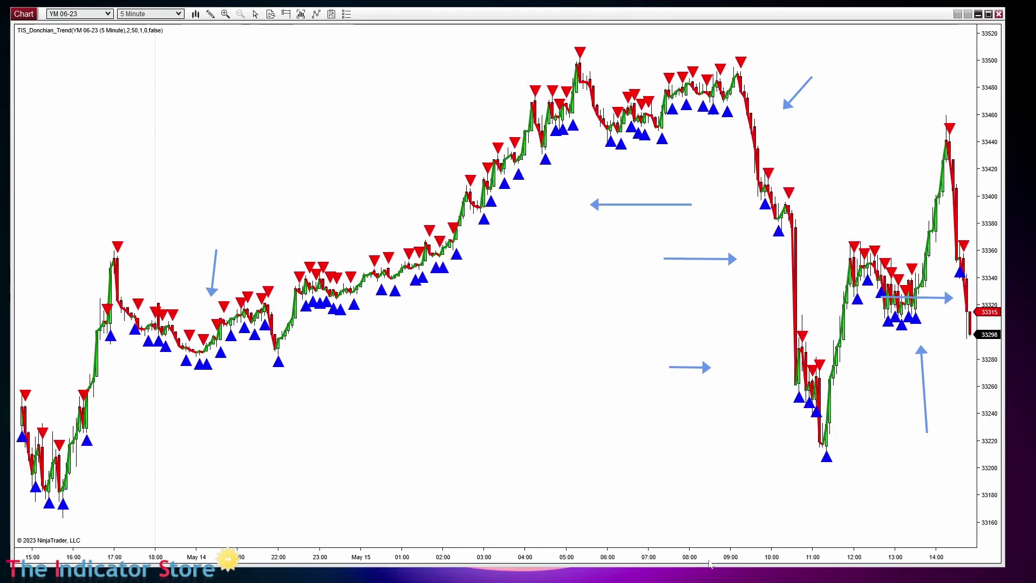
Reopen the indicator settings, enable Use Filter with Filter Period 150, apply it and move the dialog down to uncover the chart.
scroll(731, 557, up, 5)
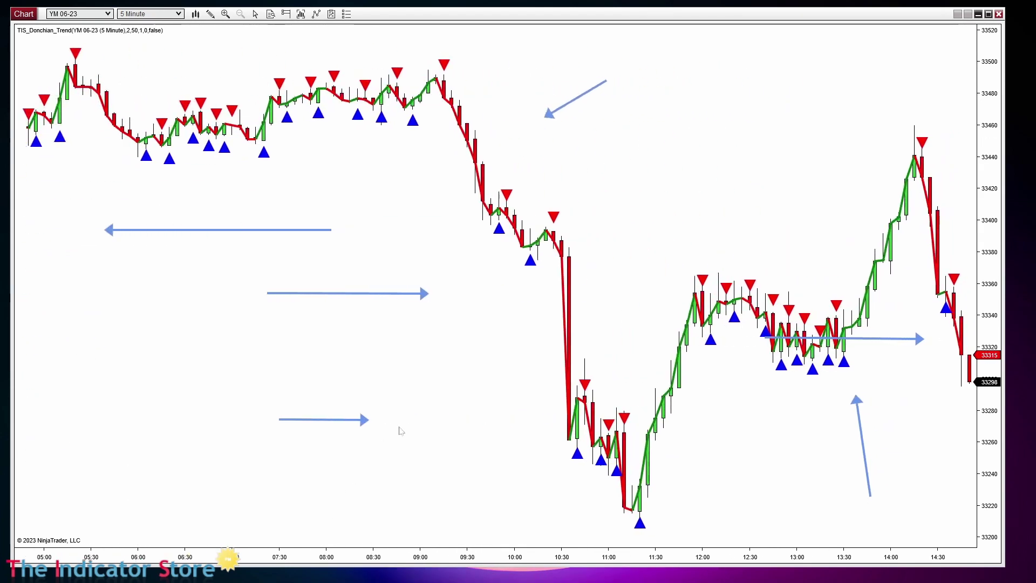
drag(398, 428, 663, 438)
scroll(471, 450, up, 2)
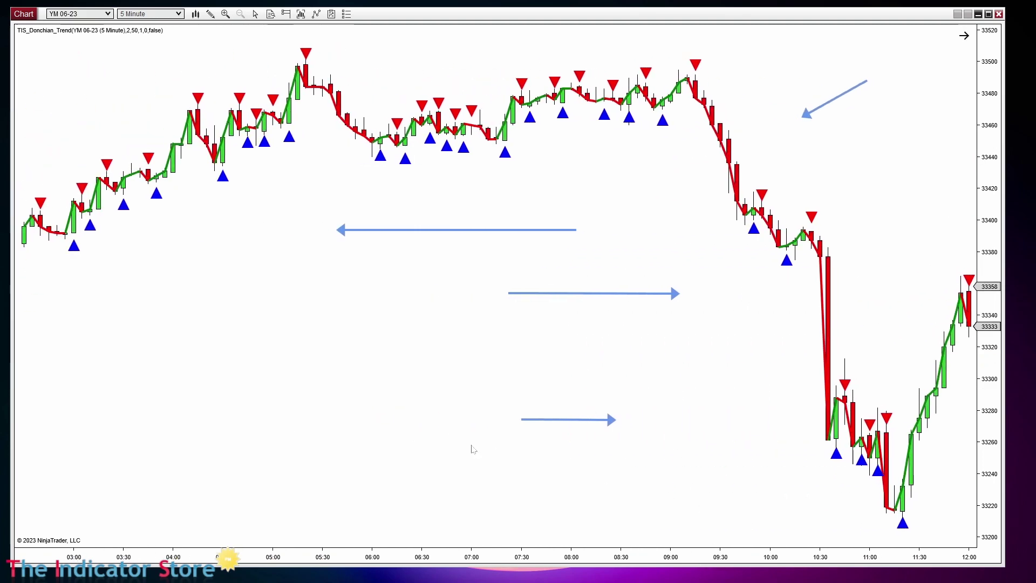
scroll(435, 444, down, 3)
right_click(432, 428)
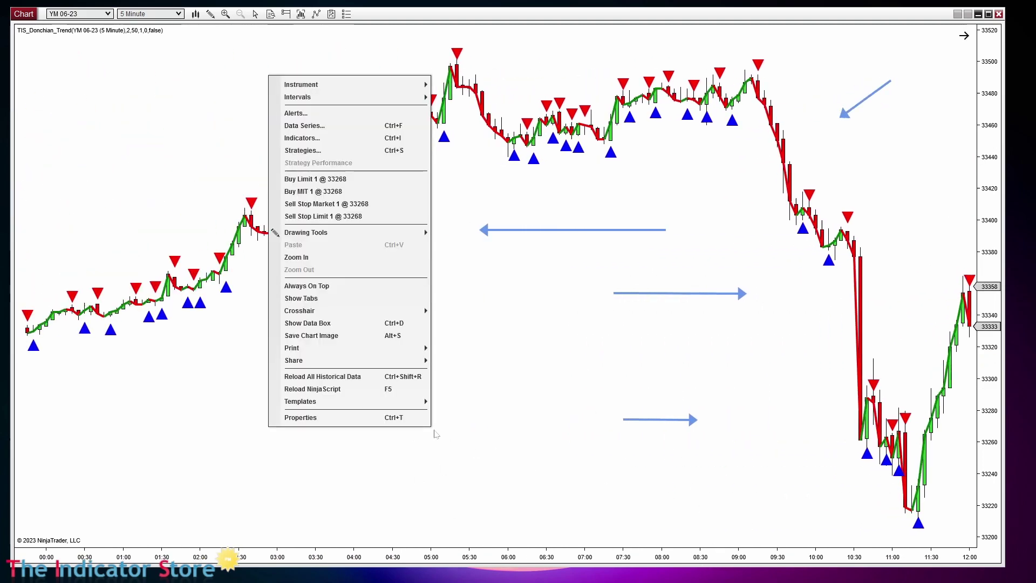
click(364, 139)
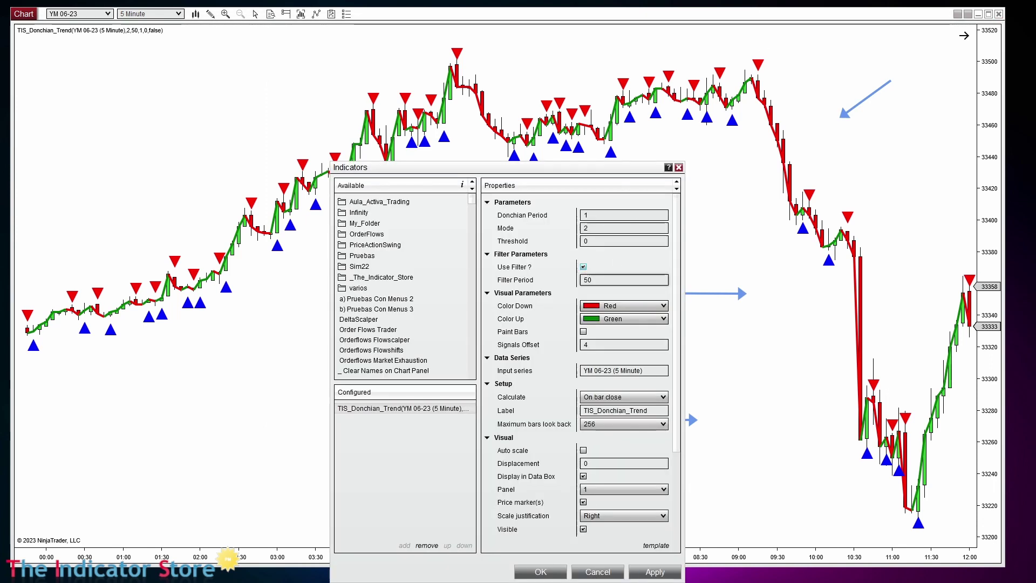
click(584, 266)
click(536, 280)
text(150)
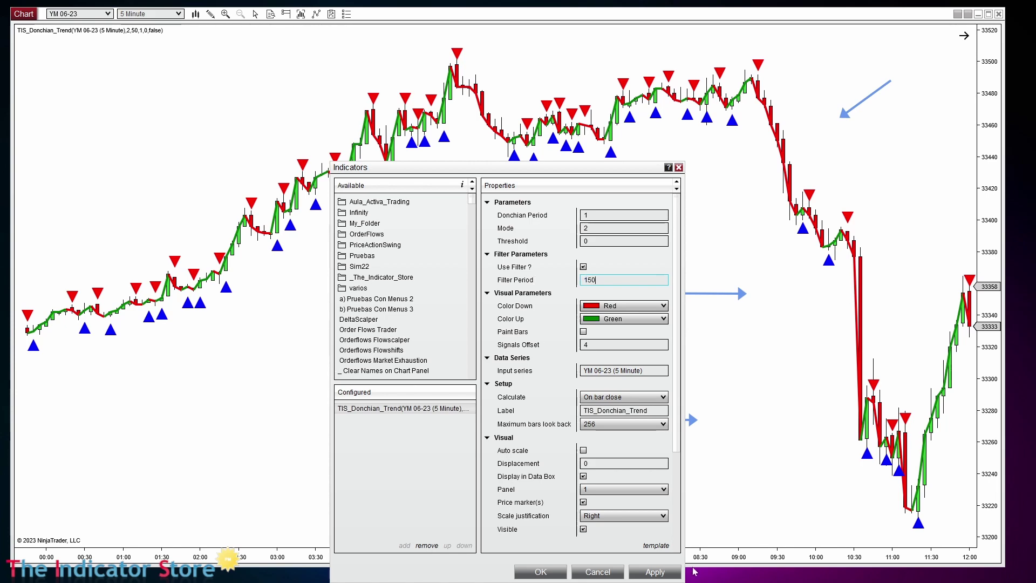
click(655, 572)
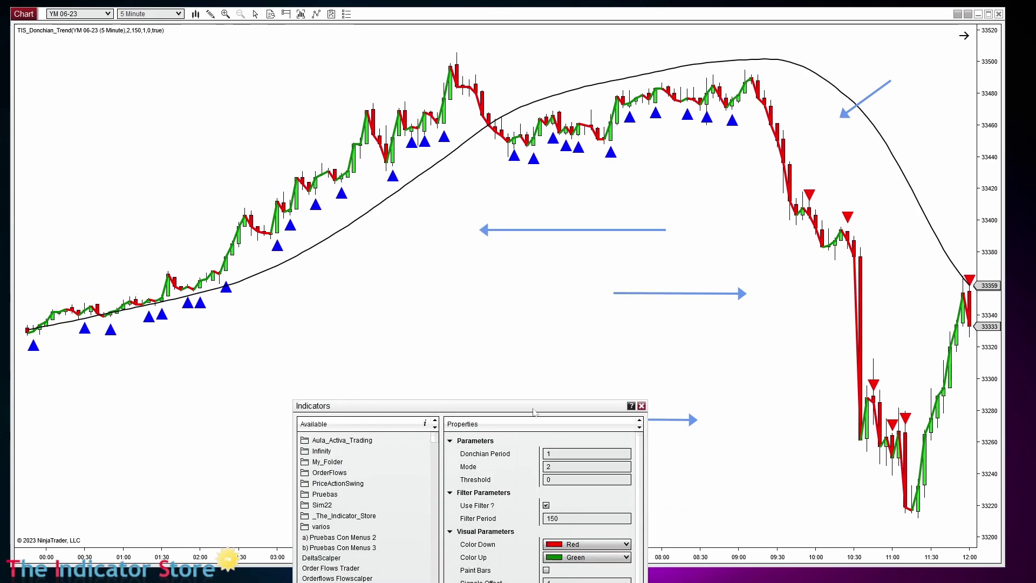
drag(572, 175, 535, 414)
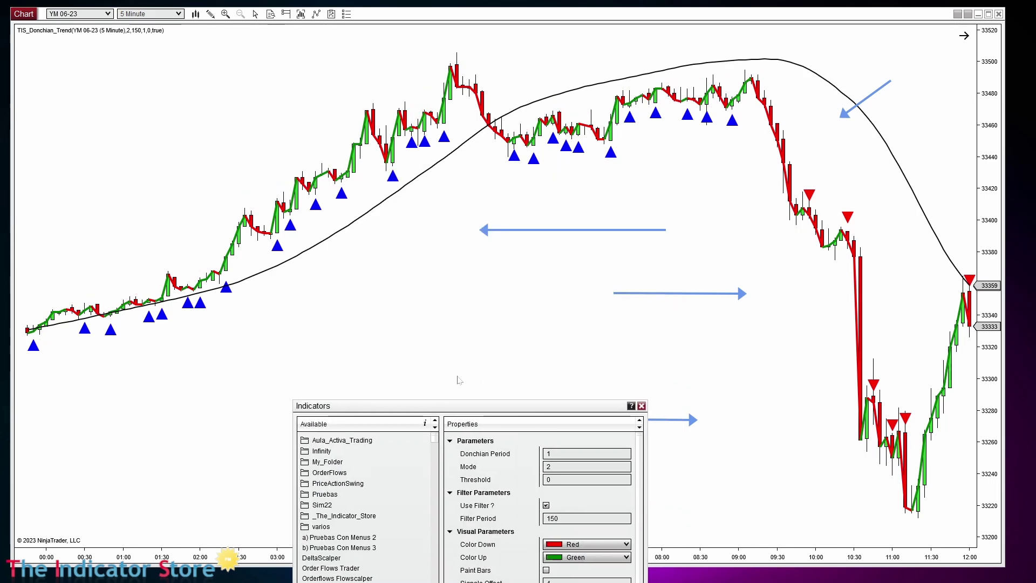
Disable Use Filter for TIS_Donchian_Trend and apply the change.
drag(437, 406, 401, 247)
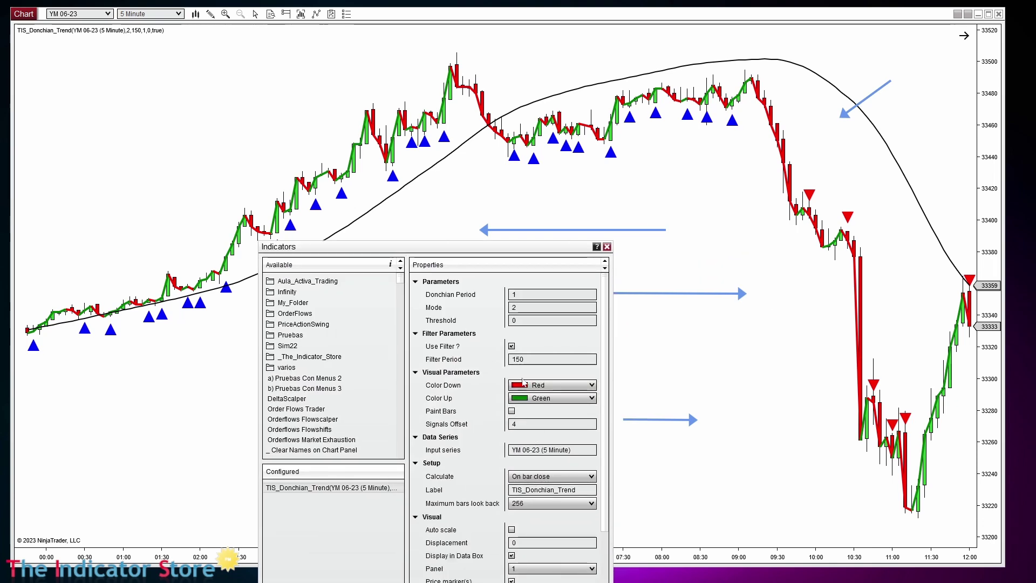
scroll(507, 311, down, 2)
click(511, 294)
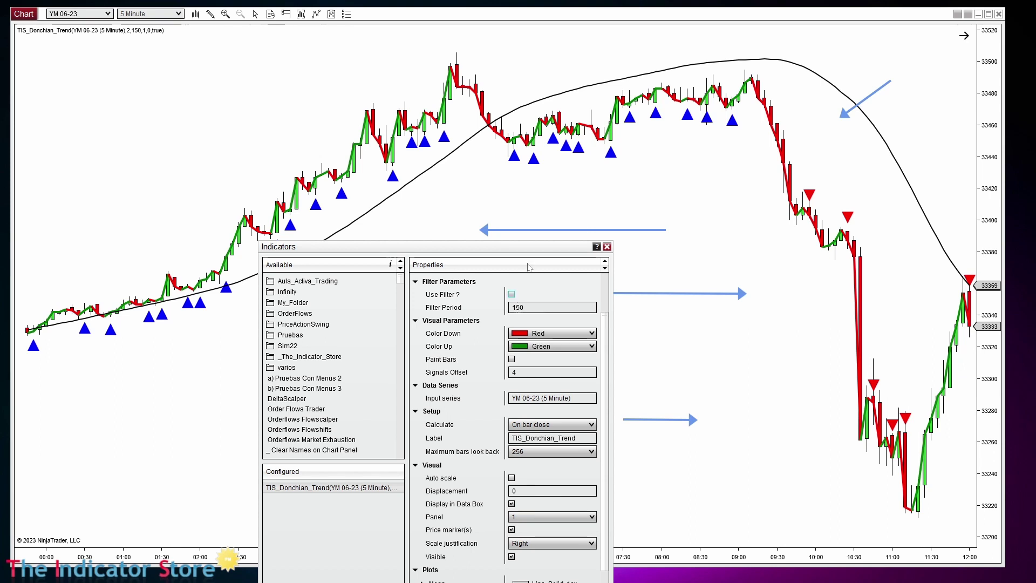
drag(533, 241, 411, 358)
click(604, 537)
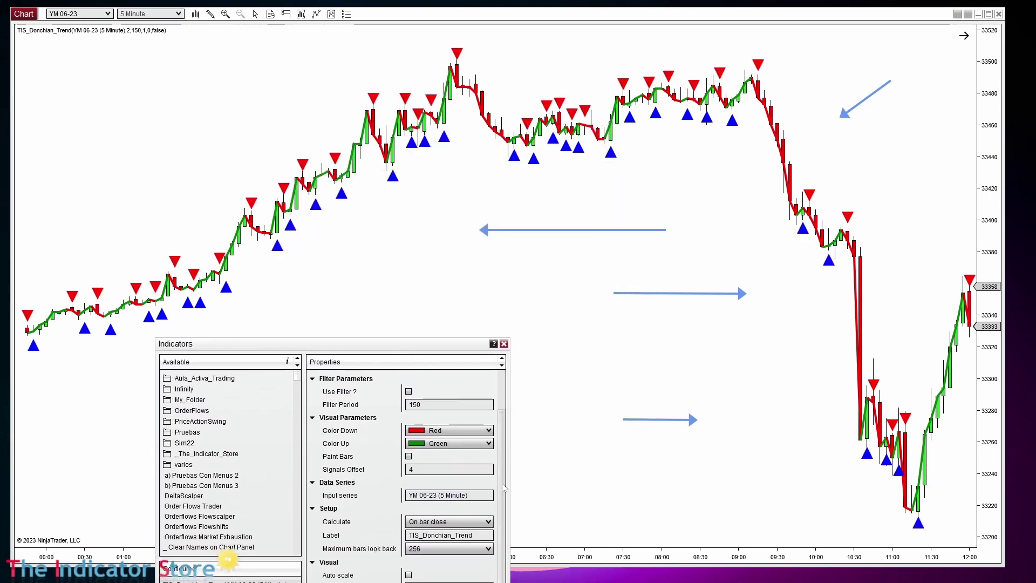
Set the Donchian Period to 10, move the settings dialog clear of most of the chart and apply the change.
scroll(495, 375, up, 2)
click(411, 391)
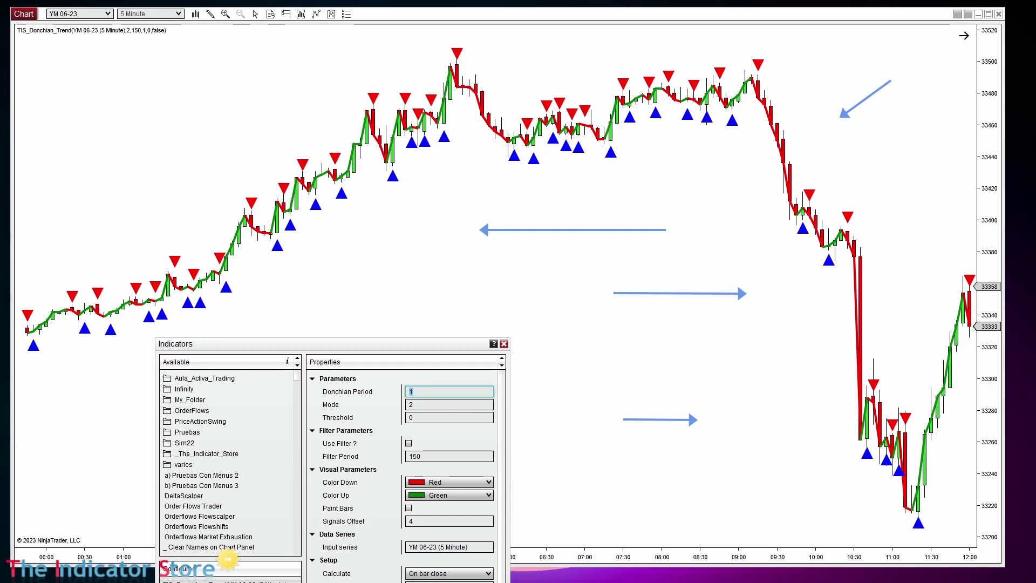
text(10)
drag(436, 344, 106, 64)
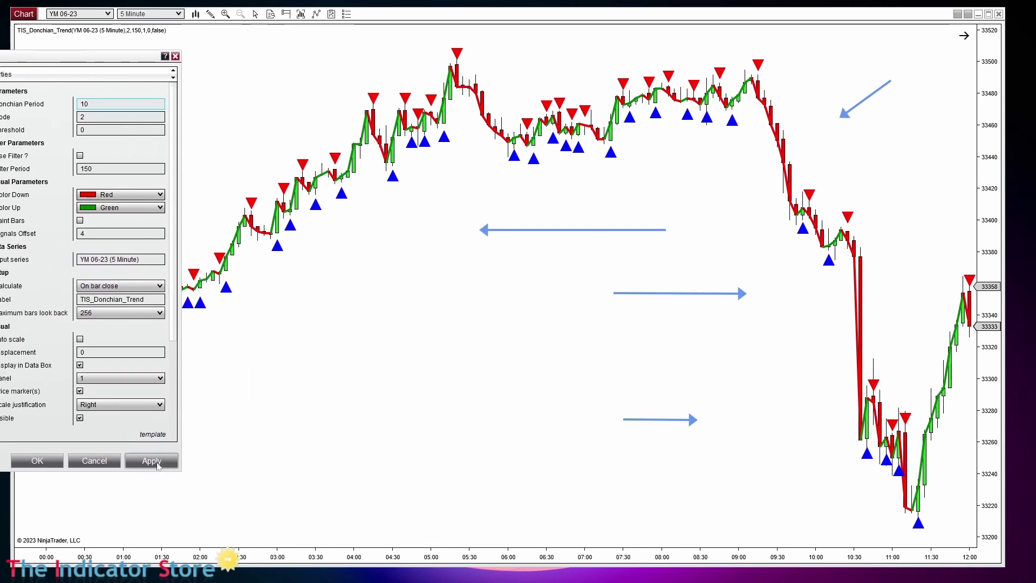
click(157, 463)
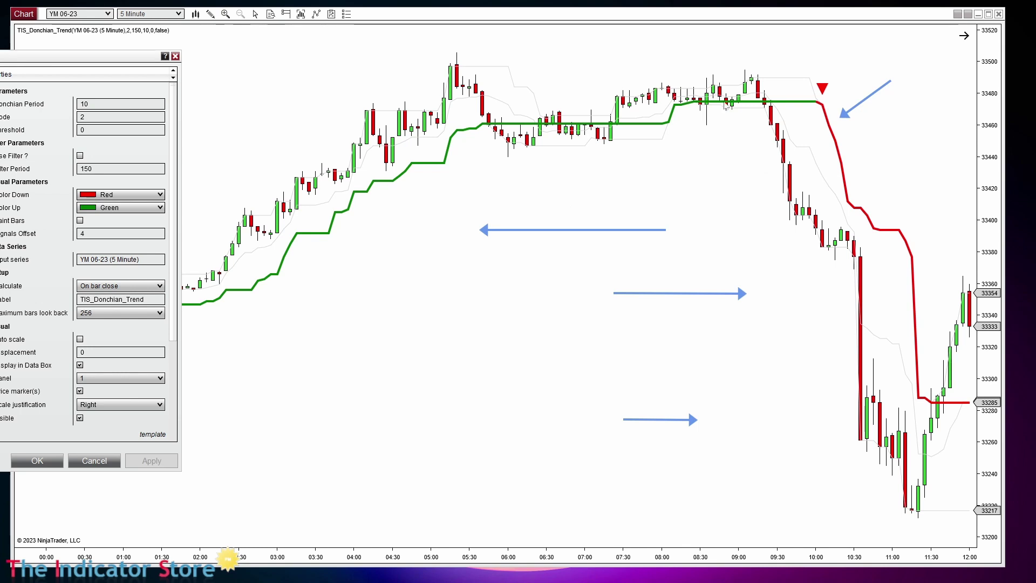
Set the indicator's Mode to 1 (High/Low) and apply it to compare the trend line.
click(105, 117)
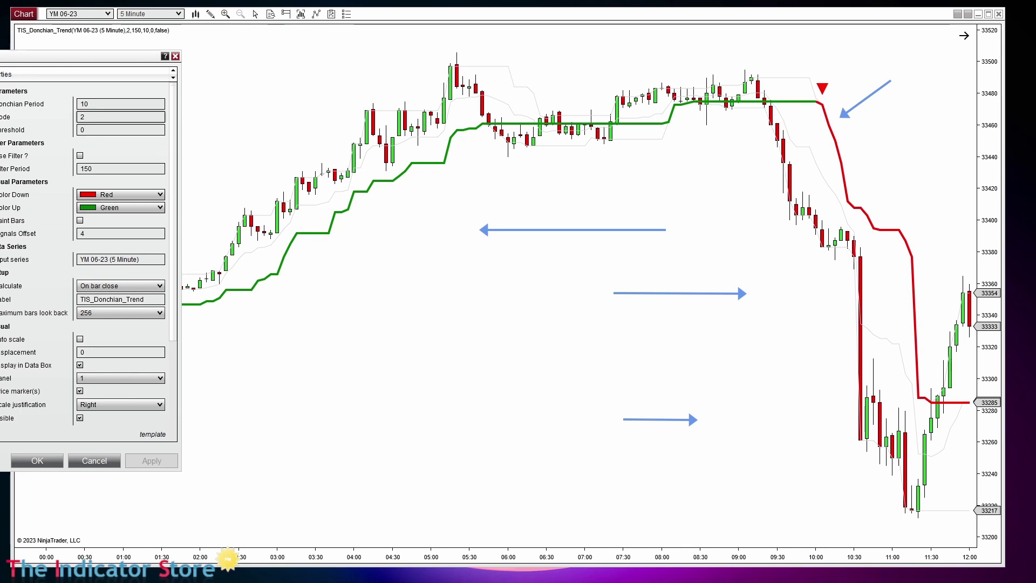
text(1)
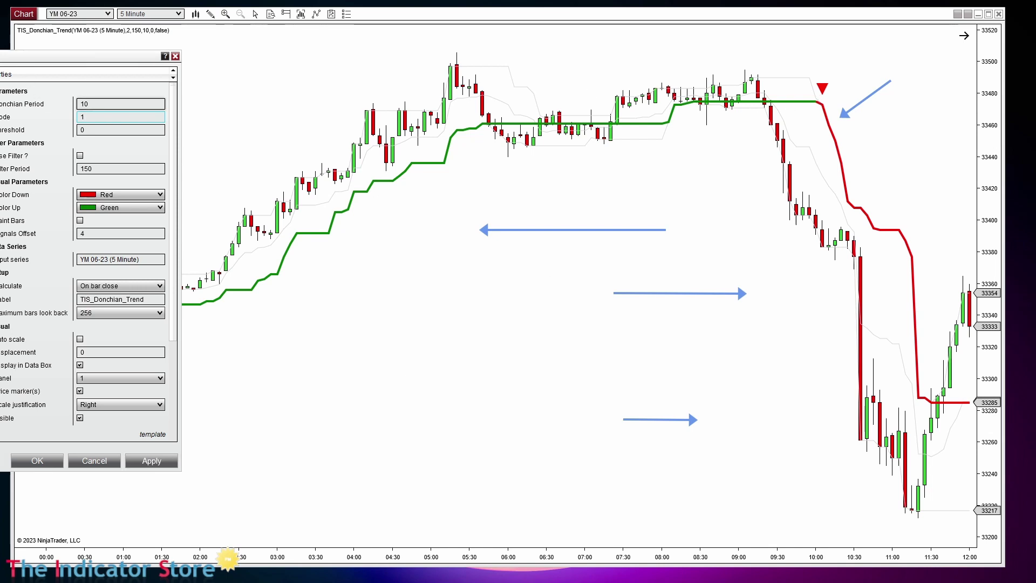
click(152, 460)
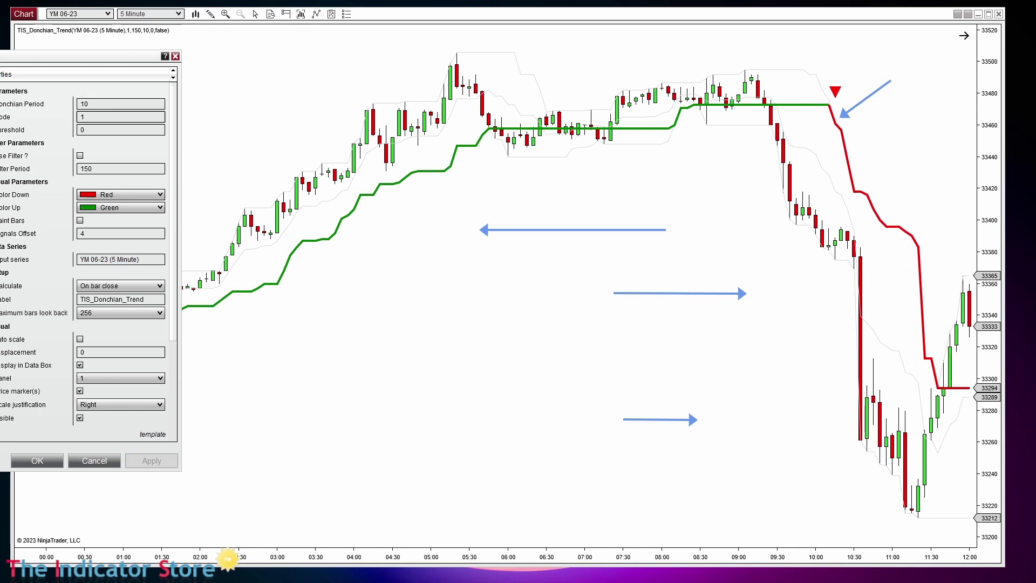
Switch the indicator's Mode back to 2, apply it and close the settings.
double_click(108, 117)
text(2)
click(156, 464)
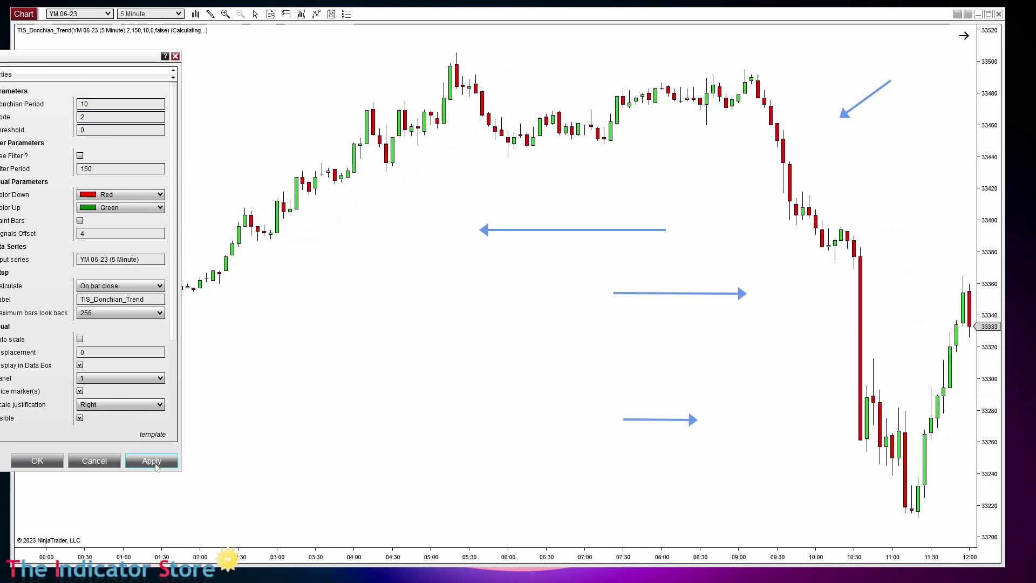
click(37, 461)
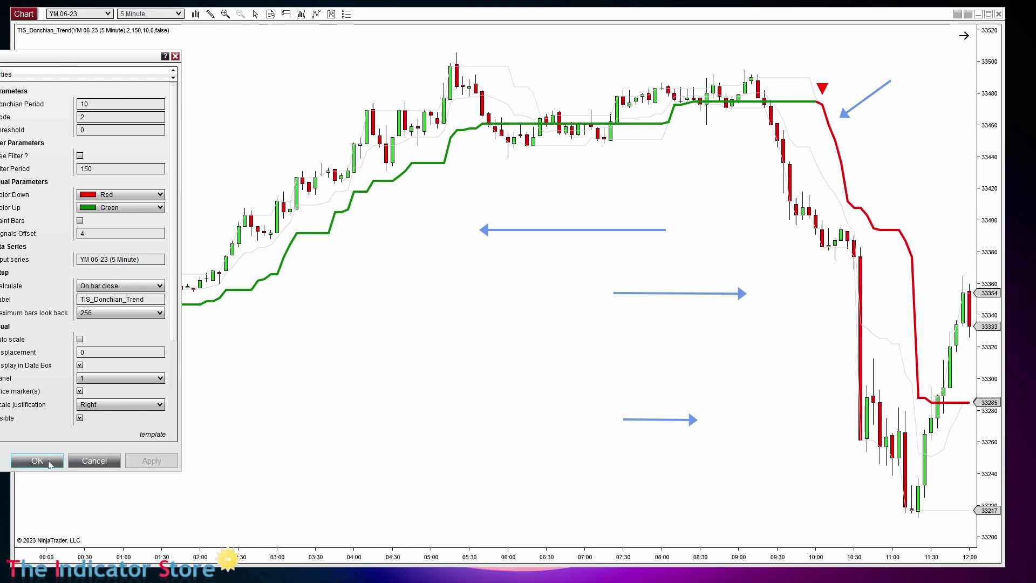
Show more history on the chart, reopen the indicator settings beside the price bars, set Mode to 1 and apply.
drag(348, 565, 464, 579)
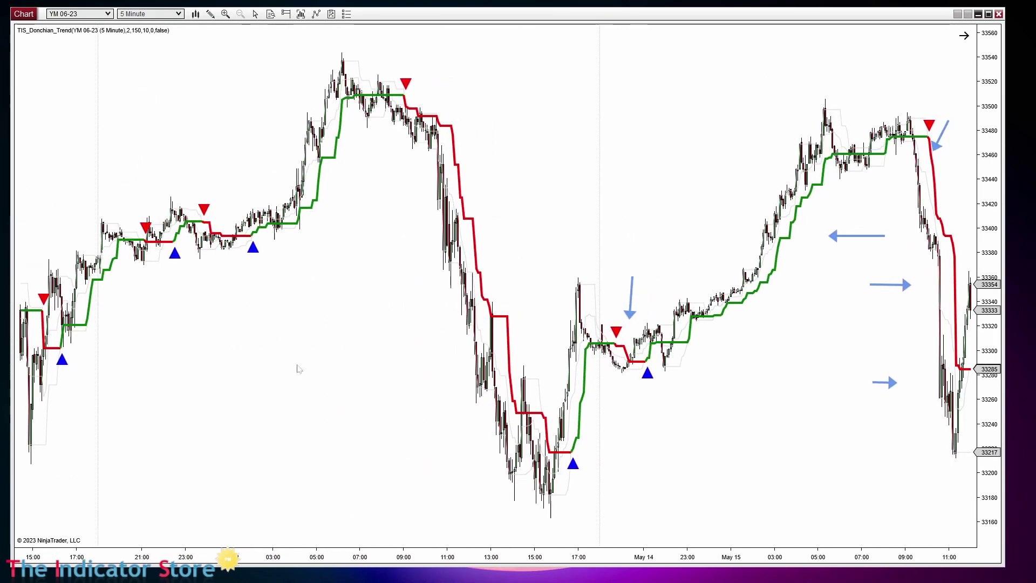
right_click(133, 10)
click(195, 75)
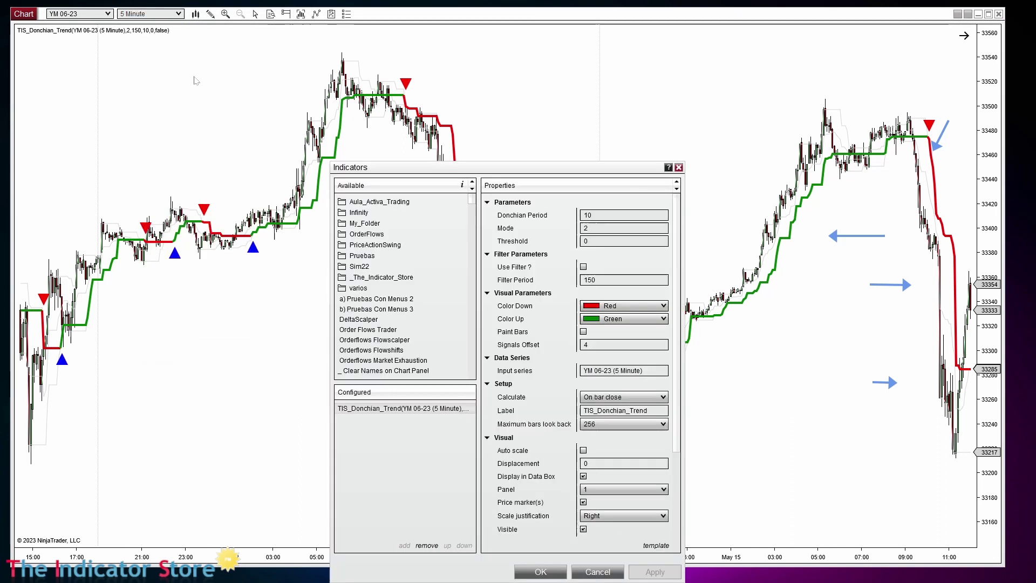
click(600, 215)
key(Tab)
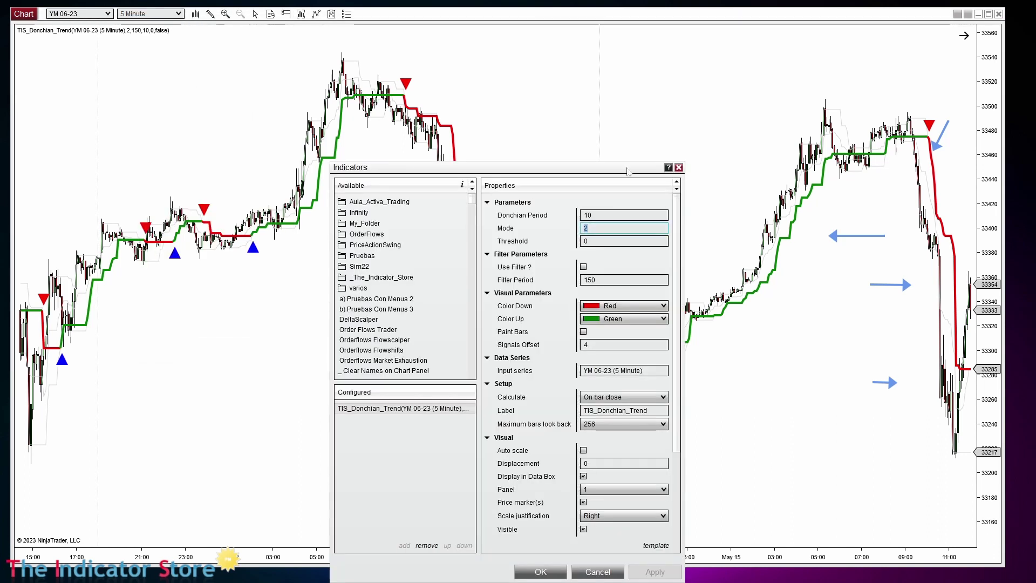
drag(626, 163, 349, 331)
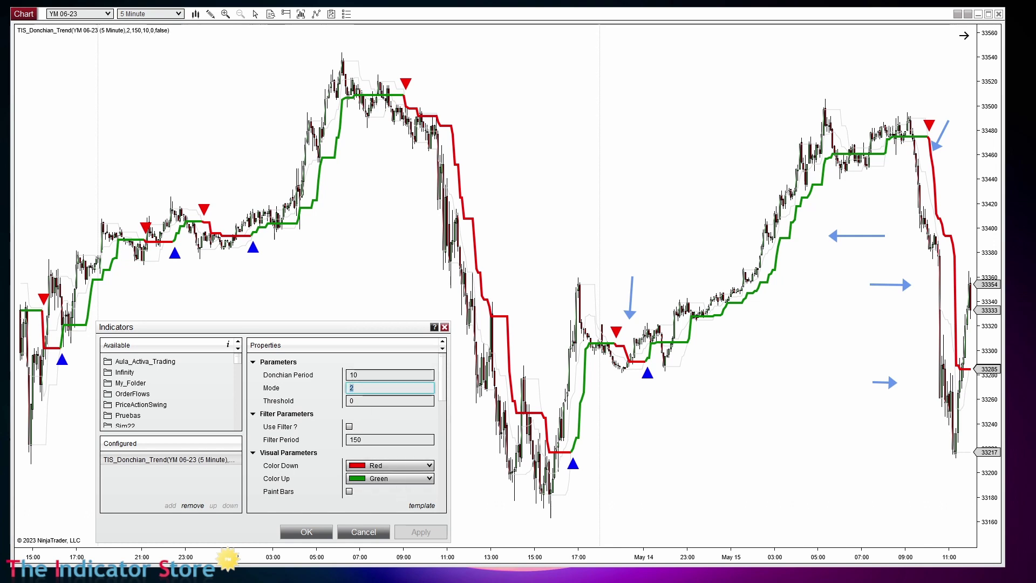
text(1)
click(421, 532)
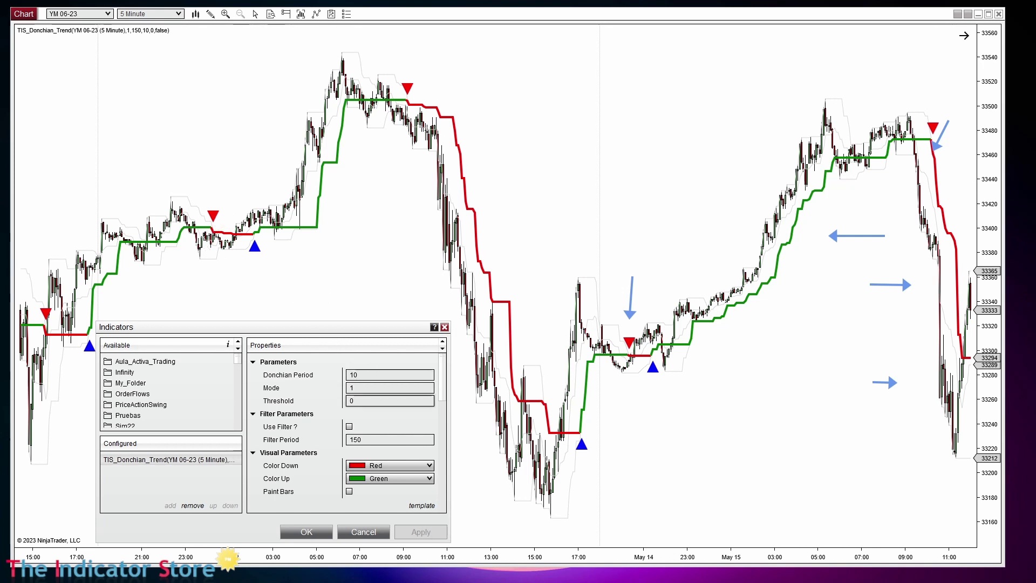
Set TIS_Donchian_Trend's Mode to 2 and apply it to compare the trend line.
click(377, 387)
text(2)
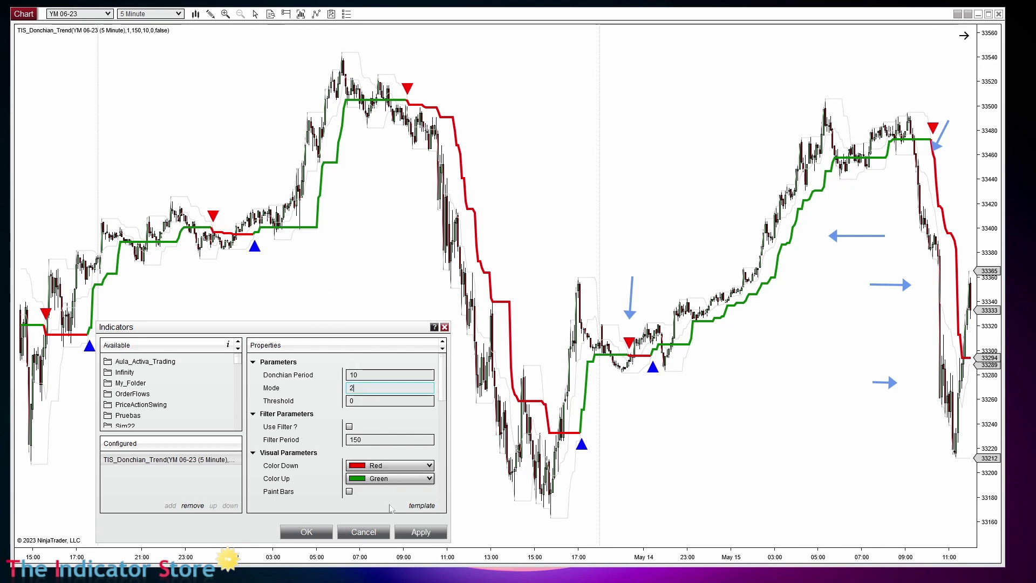
click(429, 534)
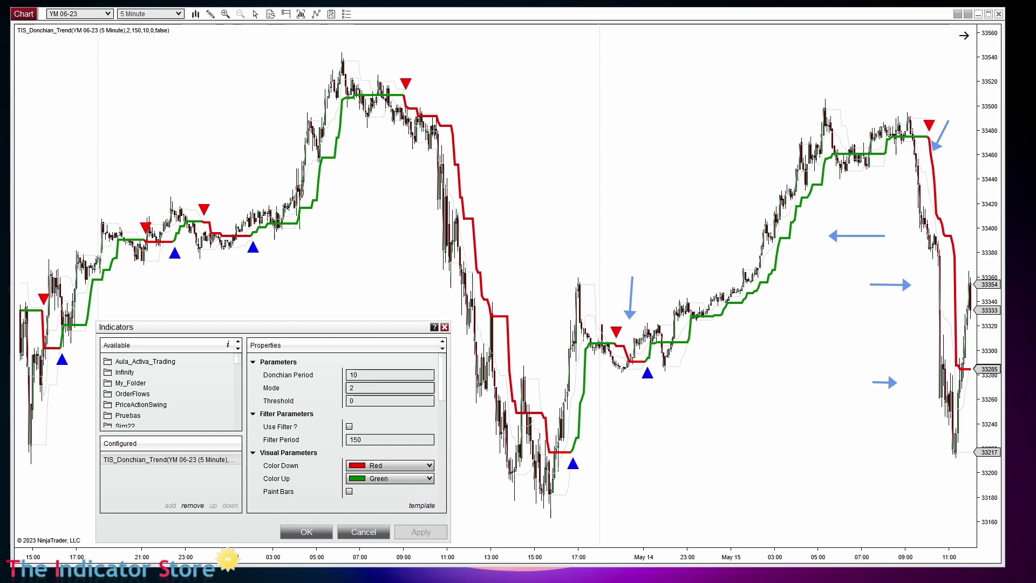
click(352, 388)
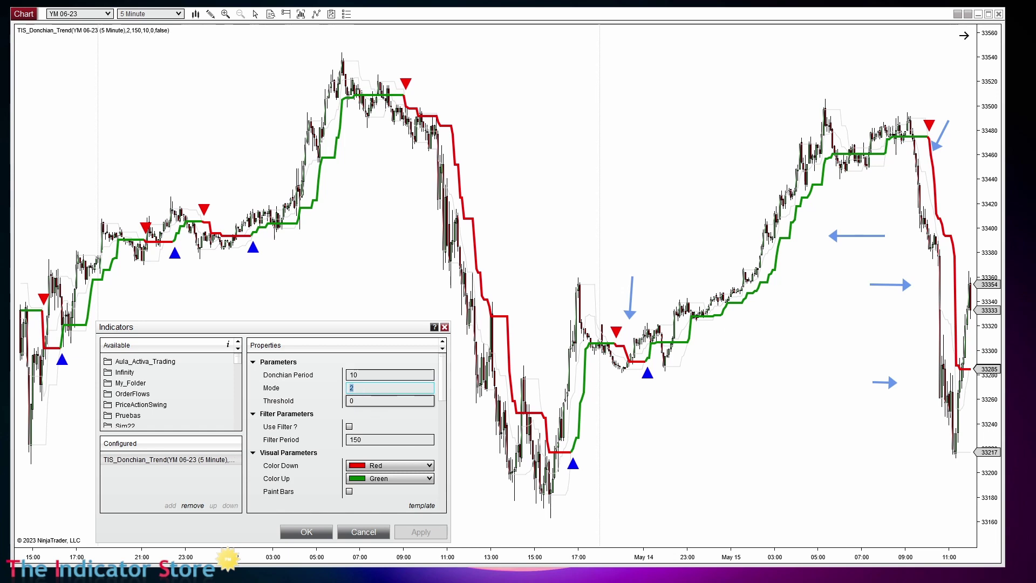
Set the indicator's Threshold to 5 and apply it to see how the trend signals change.
click(352, 400)
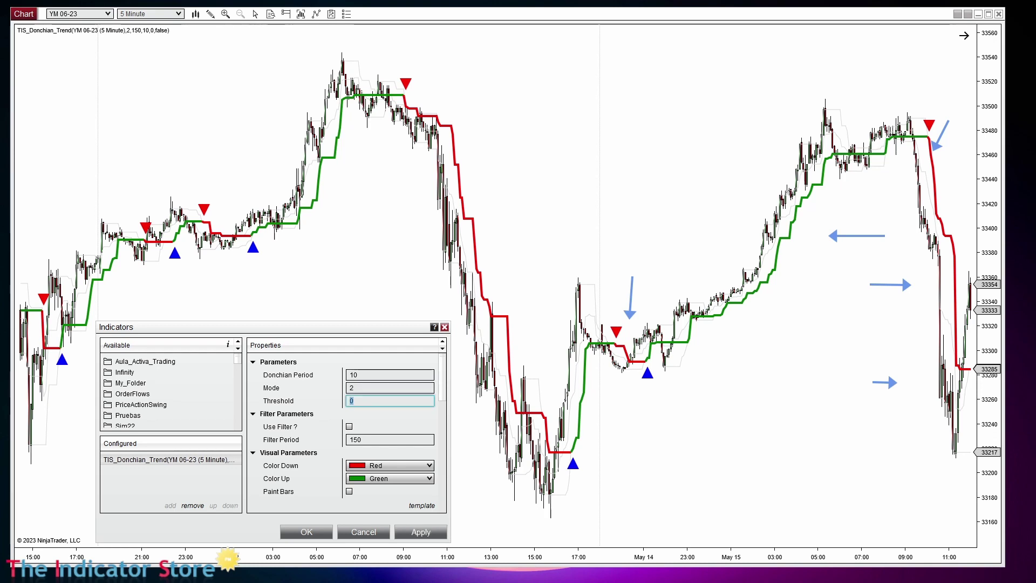
text(5)
click(416, 532)
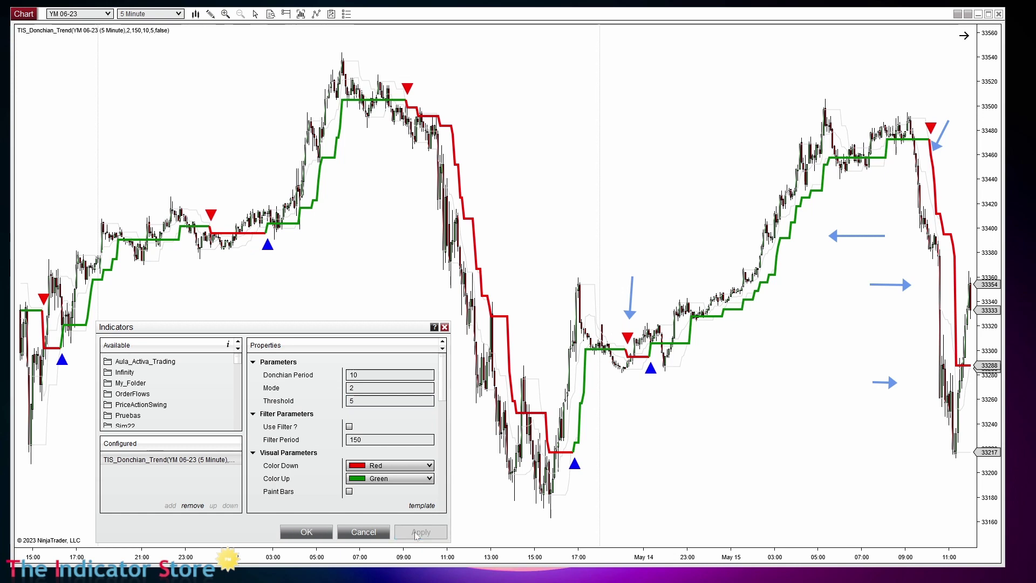
Raise the indicator's Threshold to 10, apply it, close the settings and return the chart to the latest bars.
click(373, 401)
text(10)
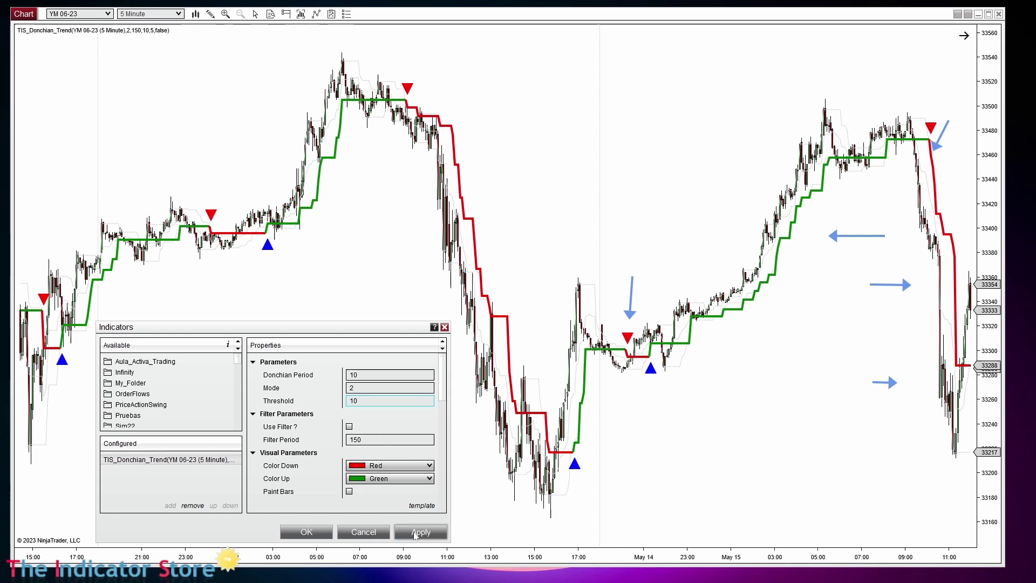
click(416, 533)
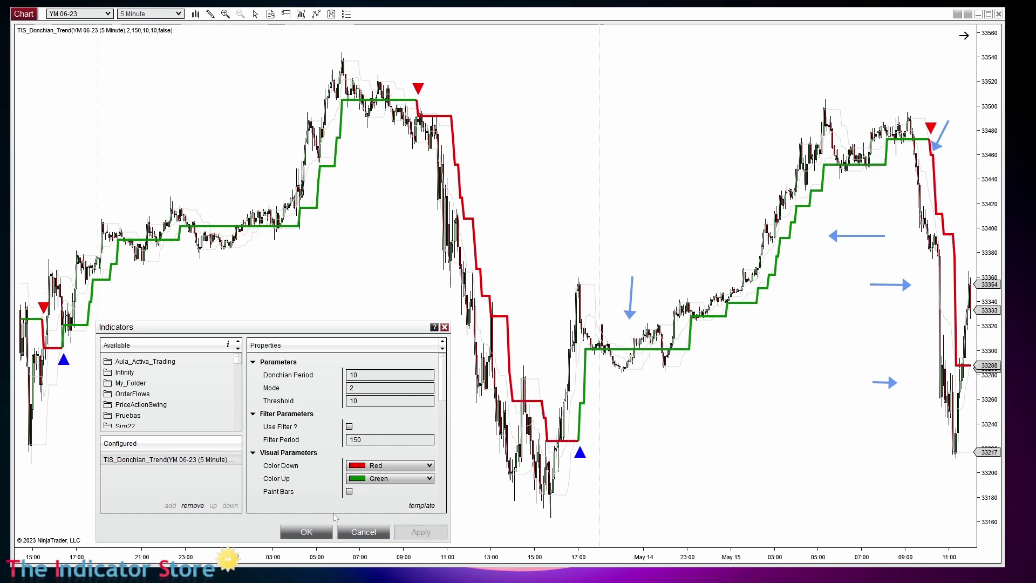
click(306, 532)
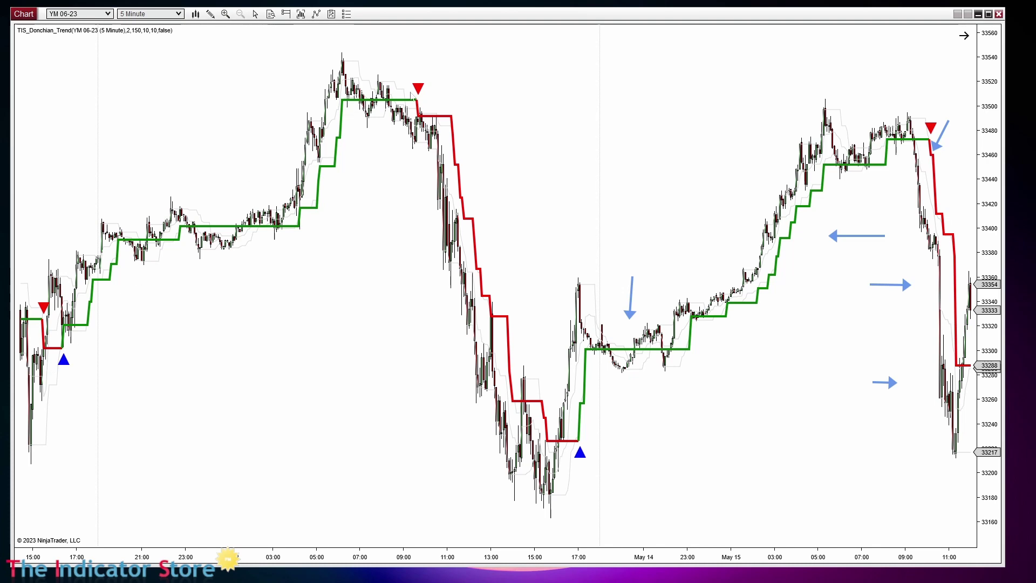
scroll(788, 448, down, 5)
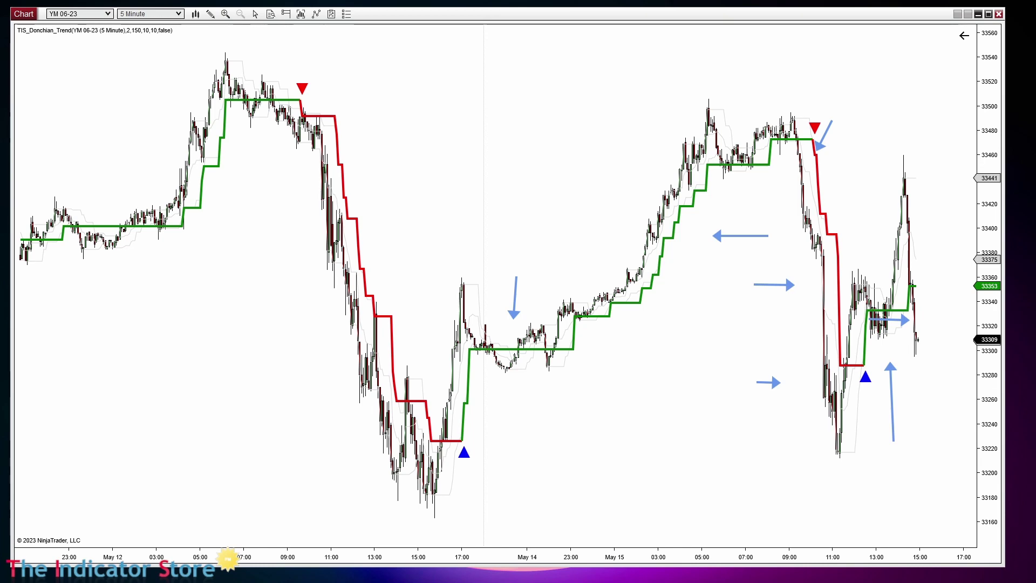
Switch to The Indicator Store website in the browser, open TIS_Donchian_Trend from the Most Wanted products and look over its product page.
key(alt+Tab)
mouse_move(343, 214)
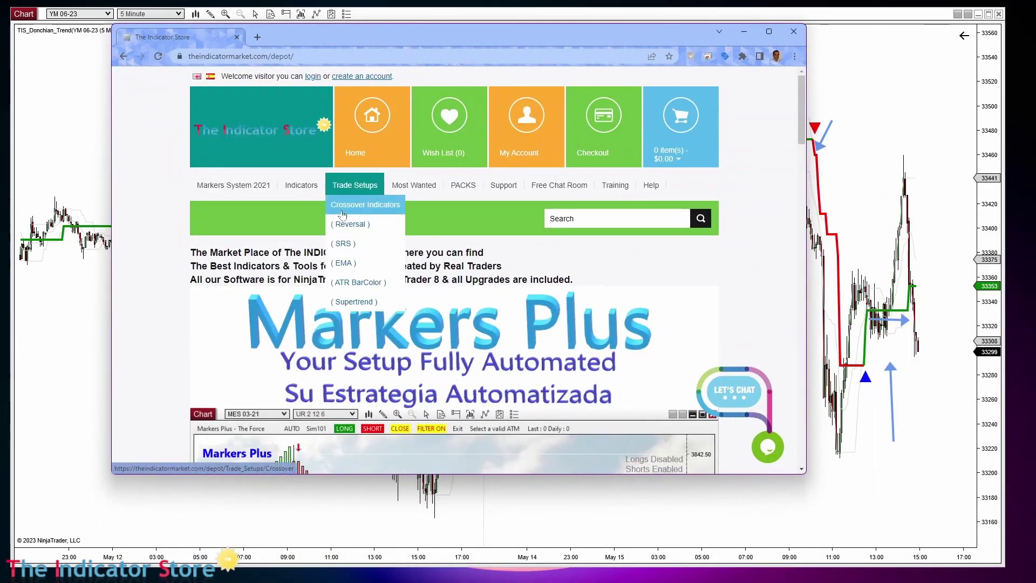
click(417, 187)
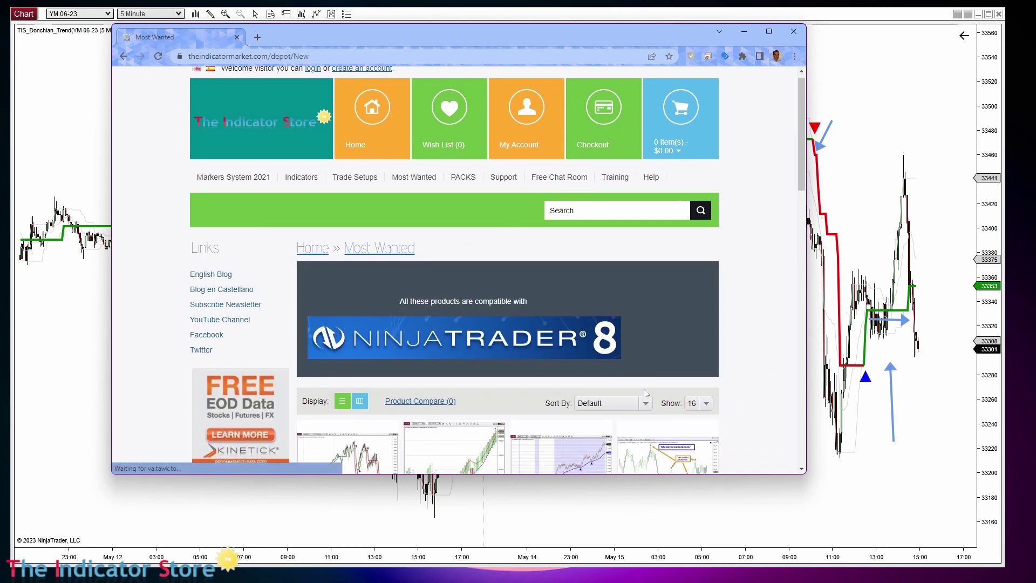
scroll(645, 392, down, 5)
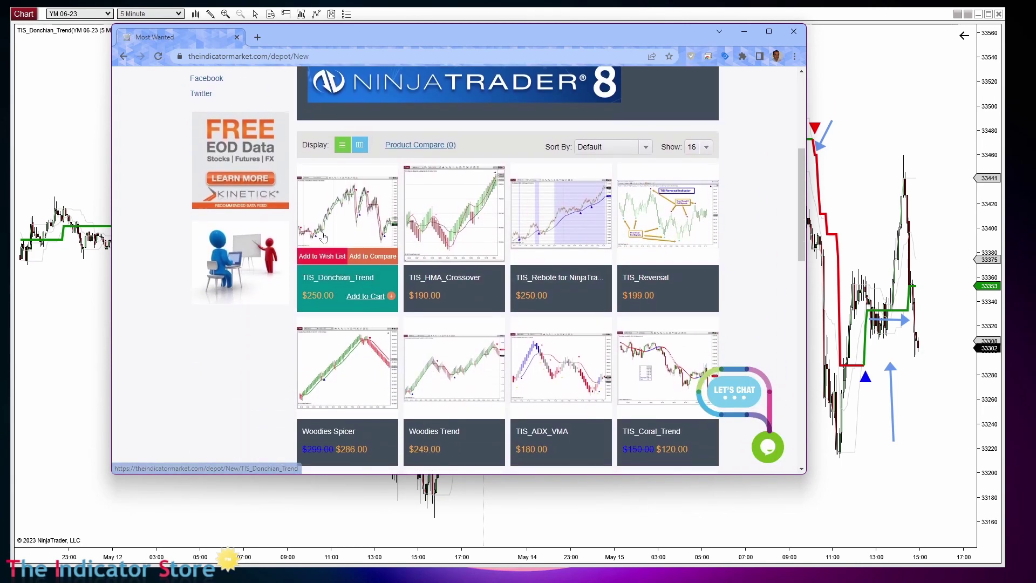
click(324, 237)
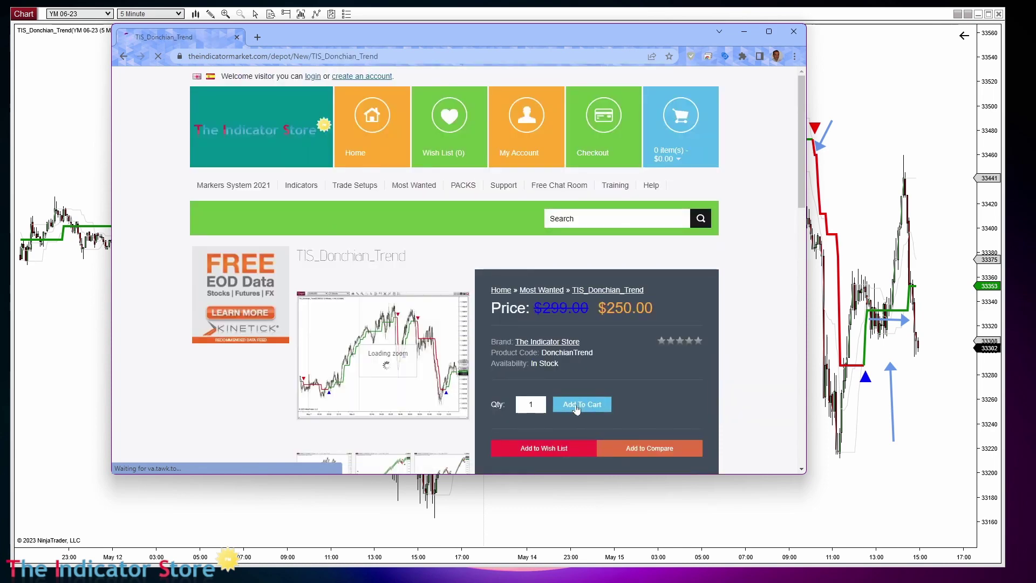
scroll(483, 370, down, 3)
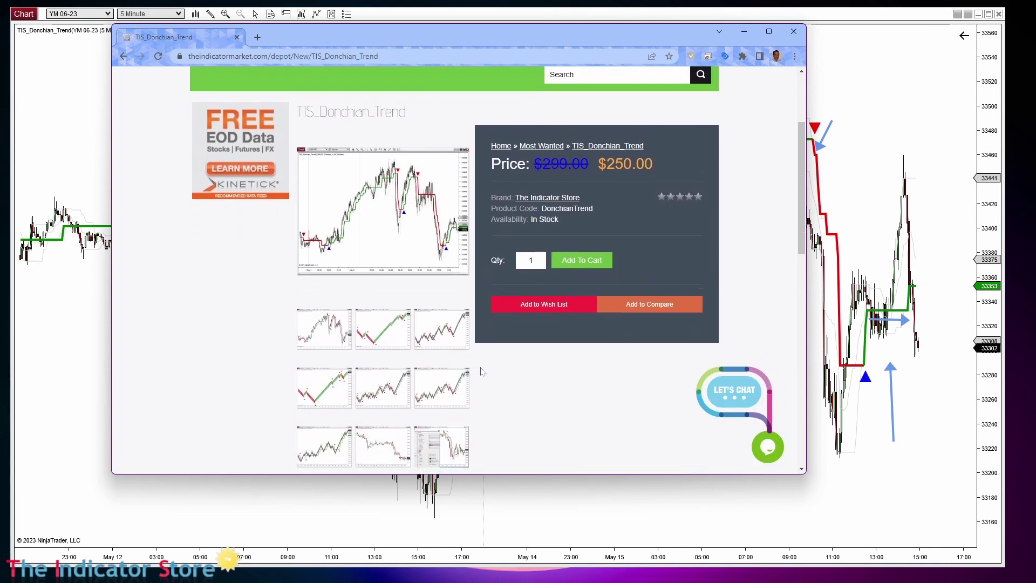
scroll(481, 367, up, 3)
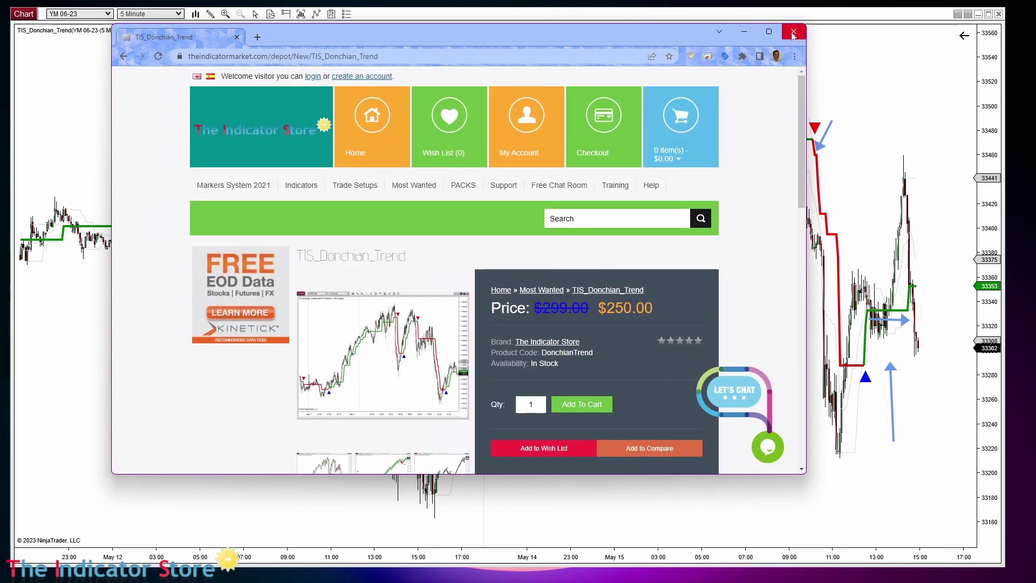
Return to the store's home page and look through it to the Discord community section.
click(236, 124)
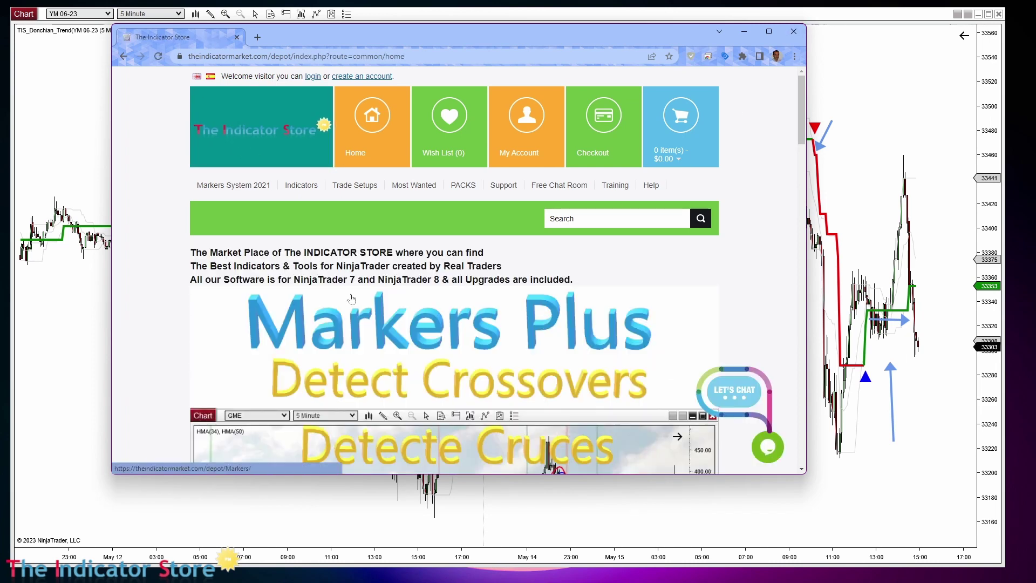
scroll(351, 298, down, 3)
scroll(353, 109, up, 3)
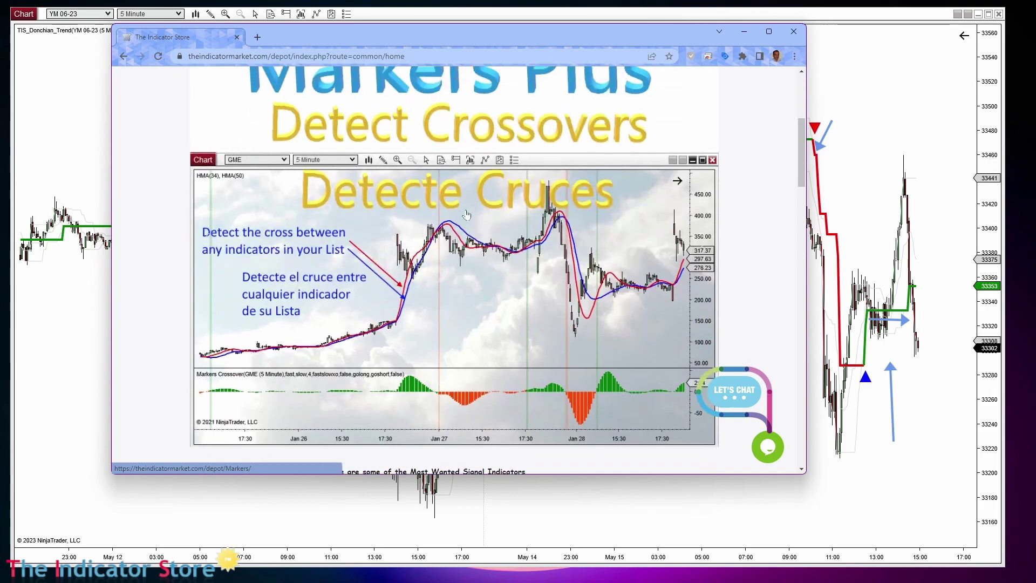
scroll(454, 292, down, 20)
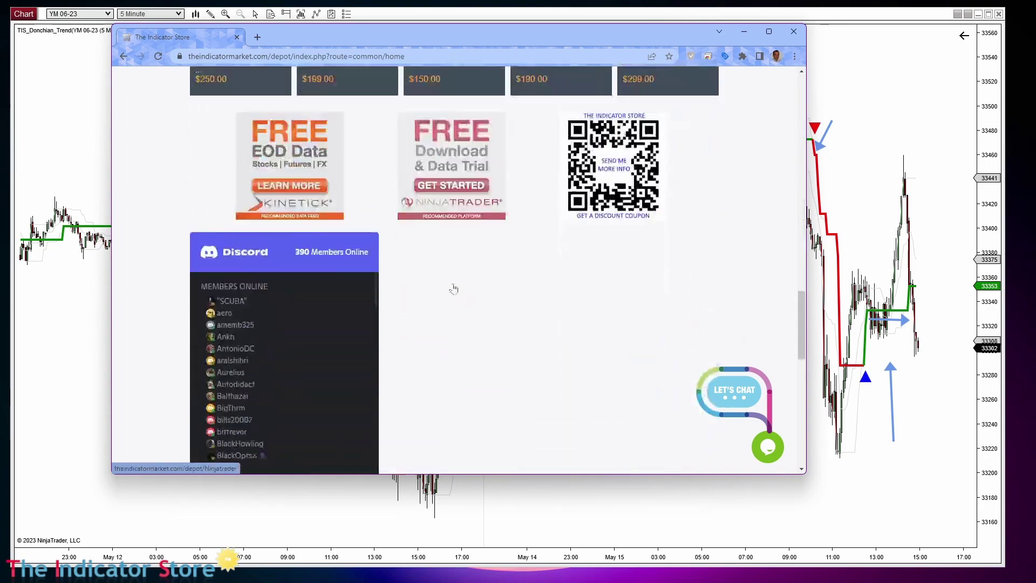
scroll(454, 291, up, 5)
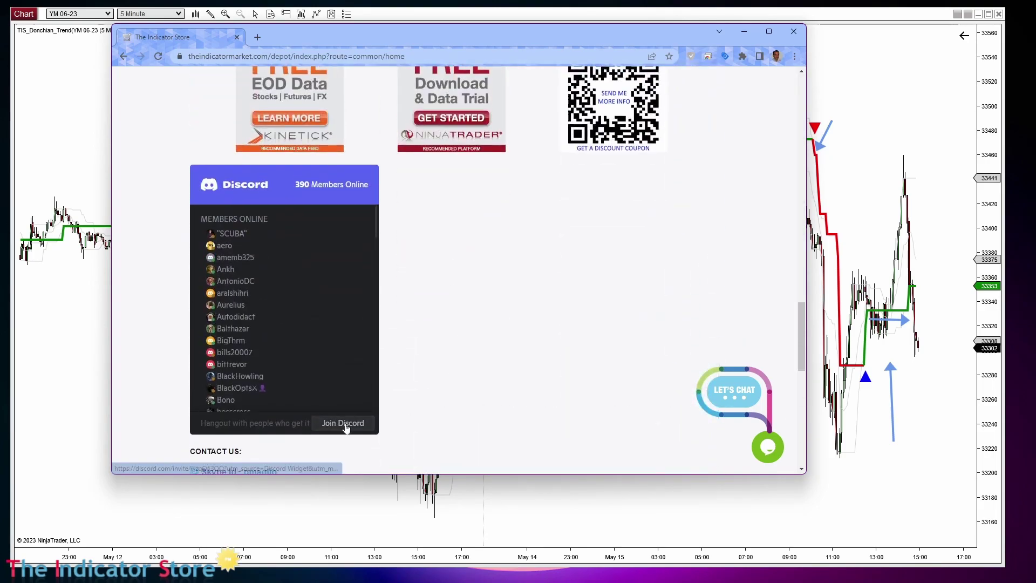